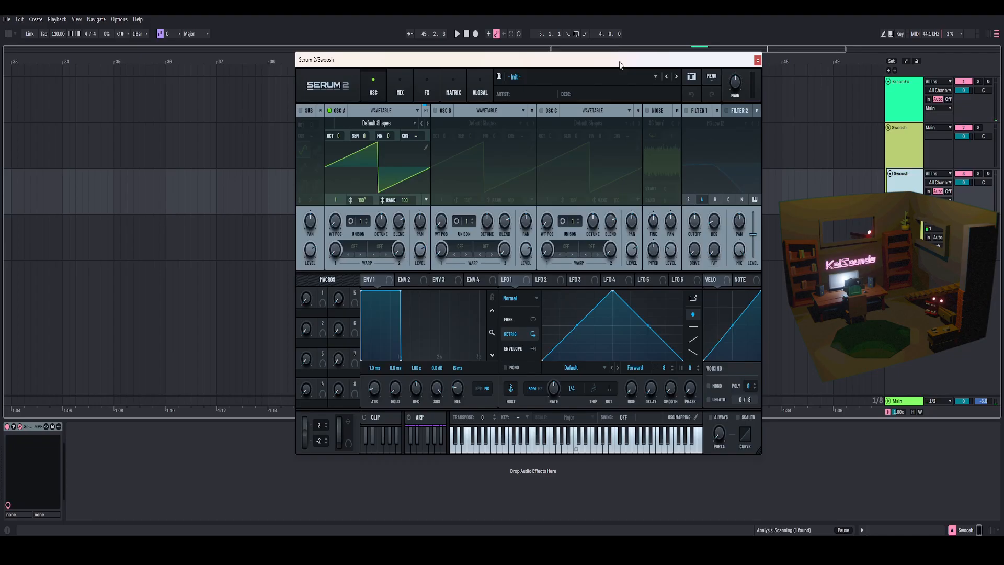
mouse_move(557, 63)
left_mouse_down()
mouse_move(558, 47)
mouse_move(547, 62)
mouse_move(555, 56)
left_mouse_up()
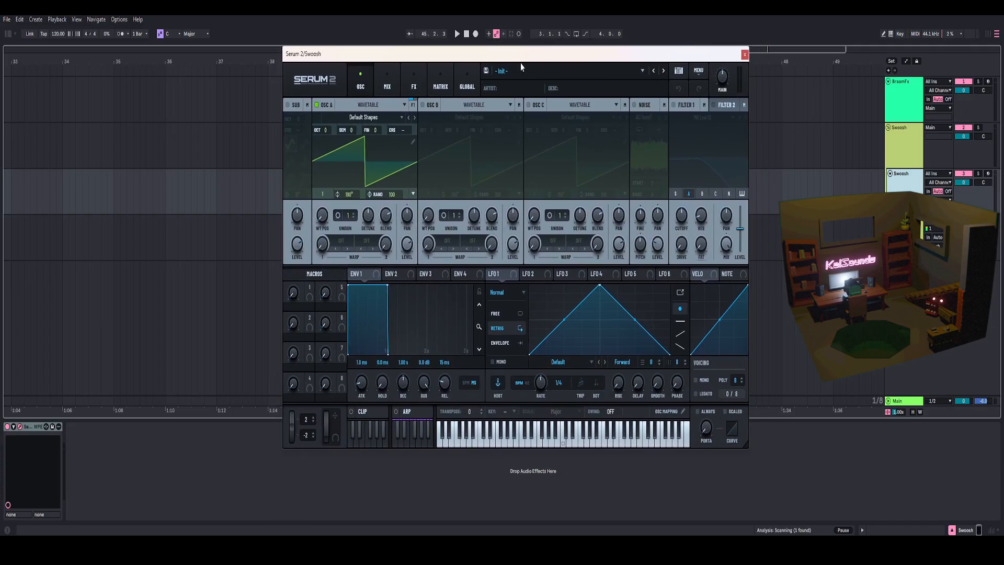
left_click_drag(520, 53, 516, 52)
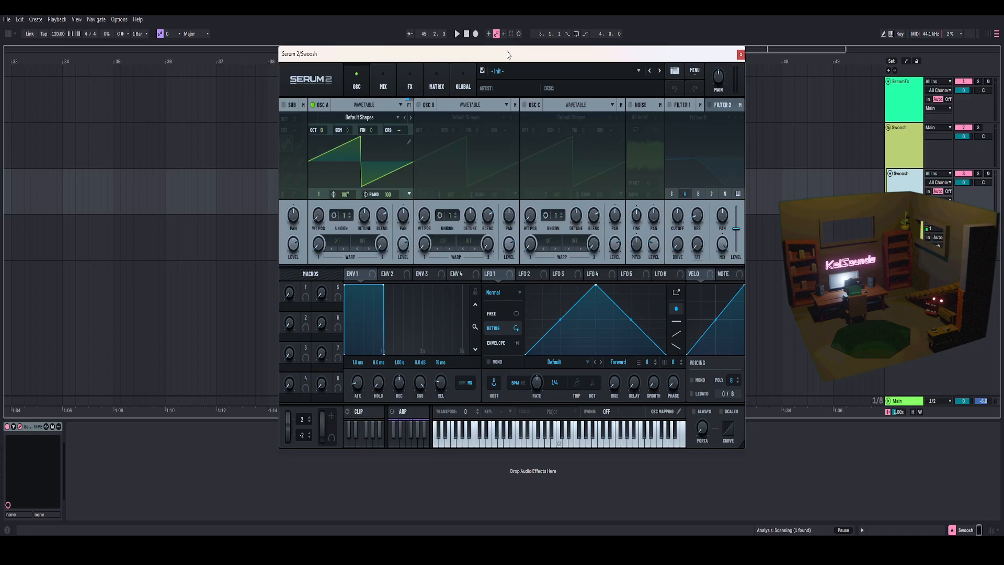
left_click(901, 151)
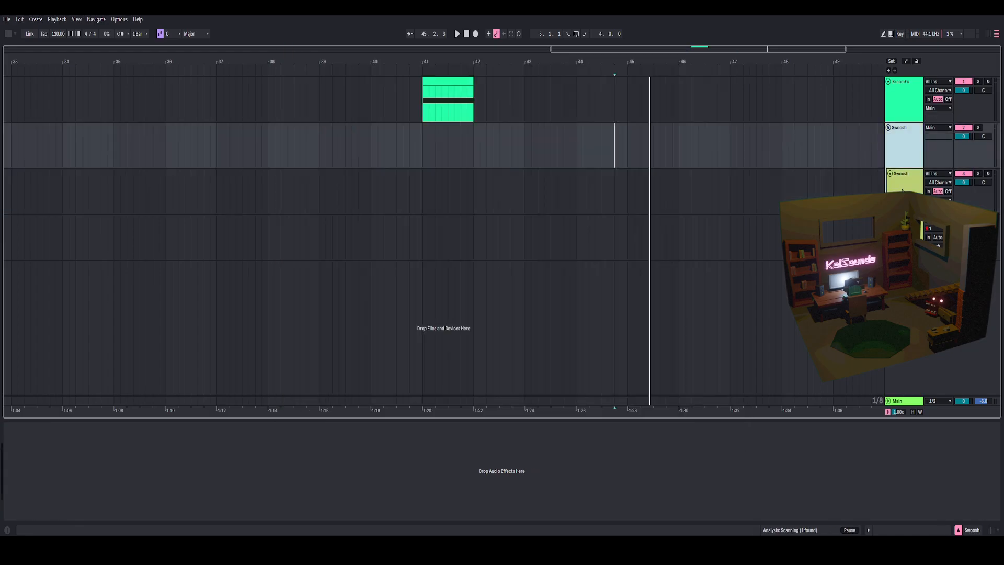
left_click(902, 190)
left_click_drag(615, 60, 611, 54)
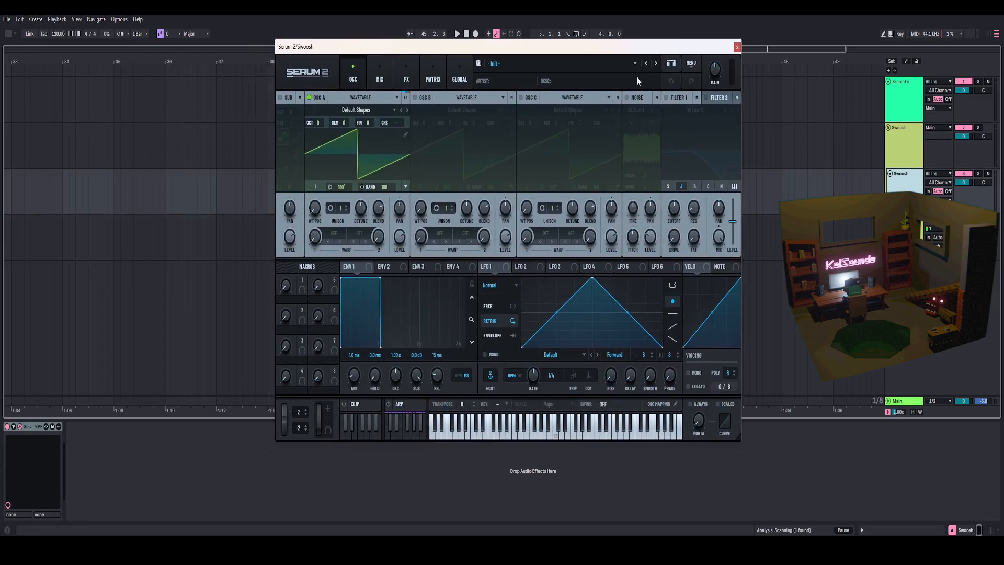
left_click(902, 236)
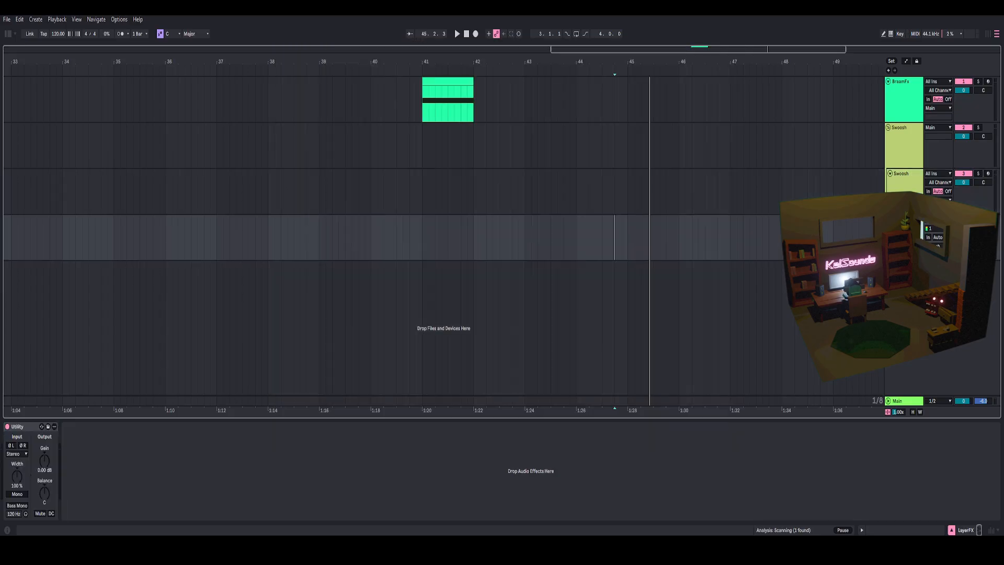
left_click(901, 198)
left_click_drag(525, 51, 540, 49)
mouse_move(442, 51)
left_mouse_down()
mouse_move(451, 41)
mouse_move(422, 35)
mouse_move(440, 42)
left_mouse_up()
Place a one-bar MIDI clip at bar 44 on the lower Swoosh track and reopen its Serum 2 window
left_click(603, 174)
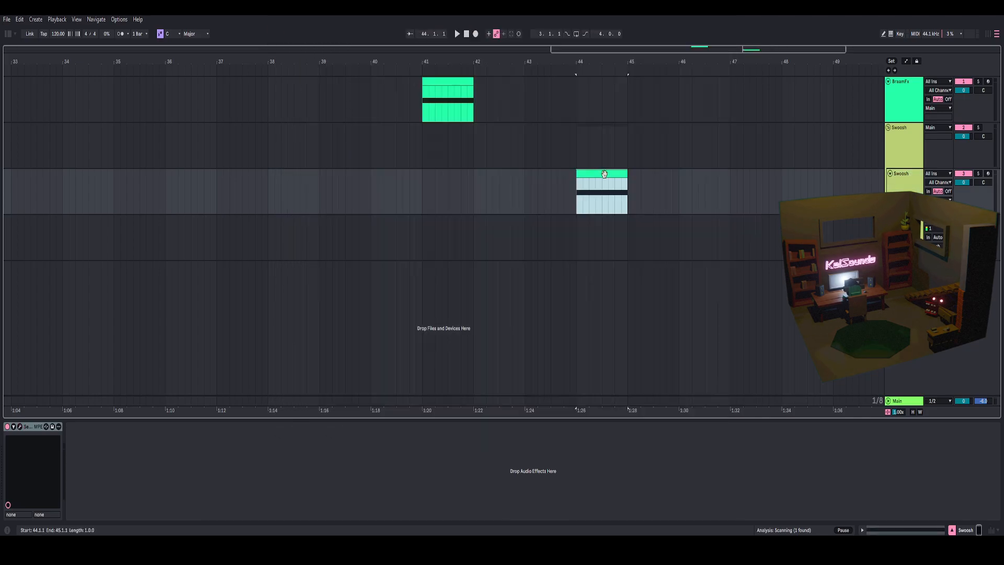
left_click(21, 426)
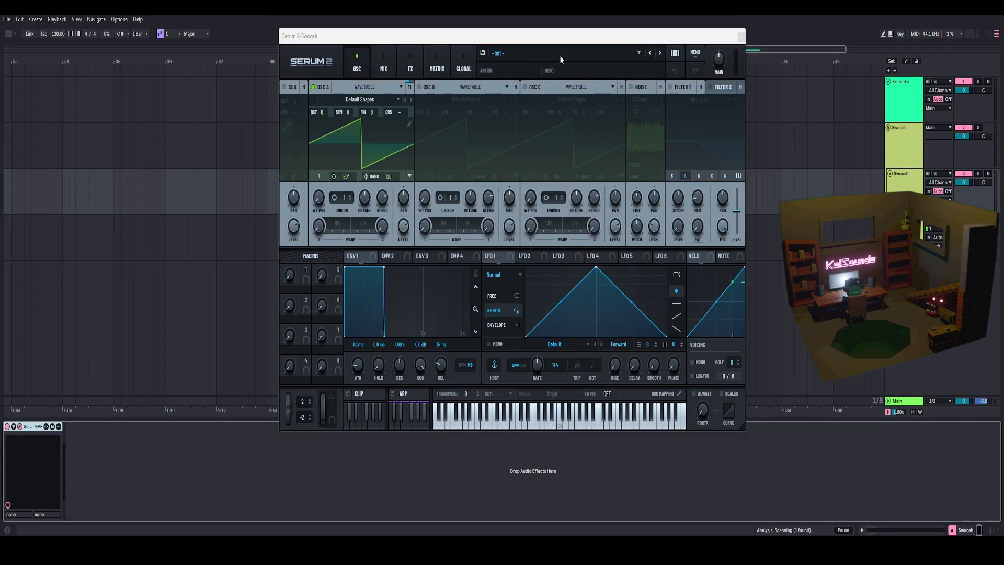
mouse_move(564, 39)
left_mouse_down()
mouse_move(548, 74)
mouse_move(562, 59)
left_mouse_up()
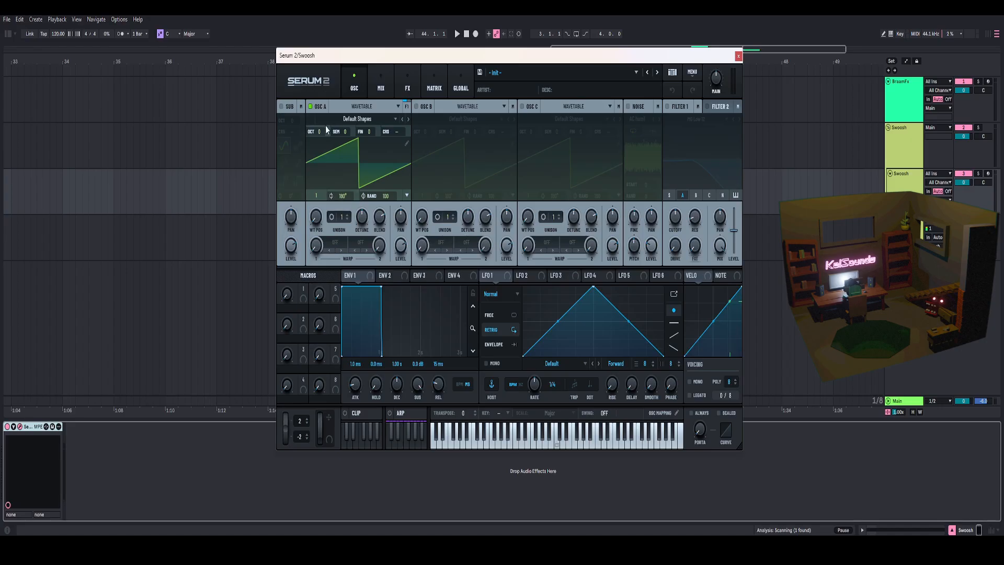
Set oscillator A to 16 unison voices, raise its detune and adjust its unison blend
left_click_drag(341, 217, 359, 61)
left_click_drag(362, 221, 376, 159)
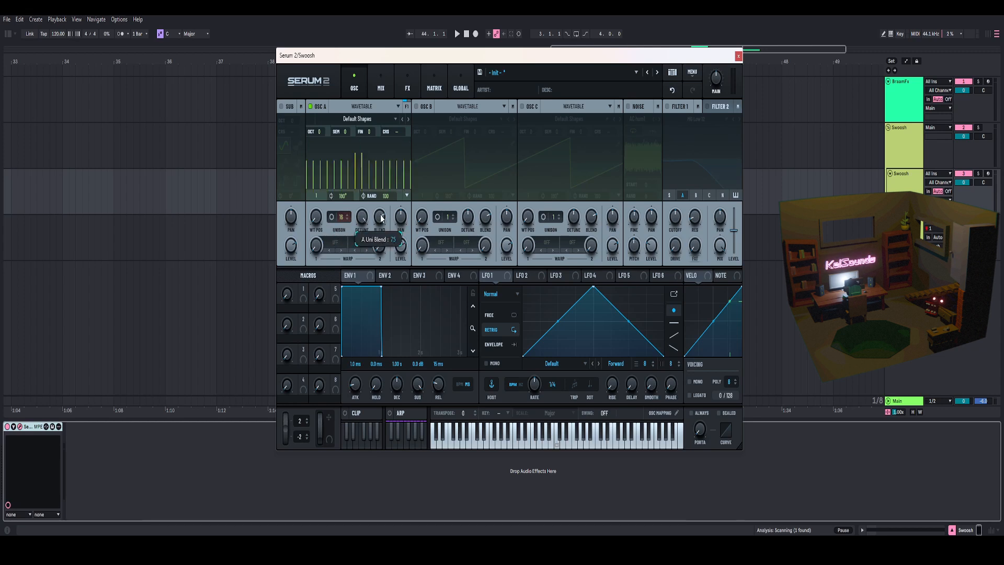
left_click_drag(380, 227, 384, 212)
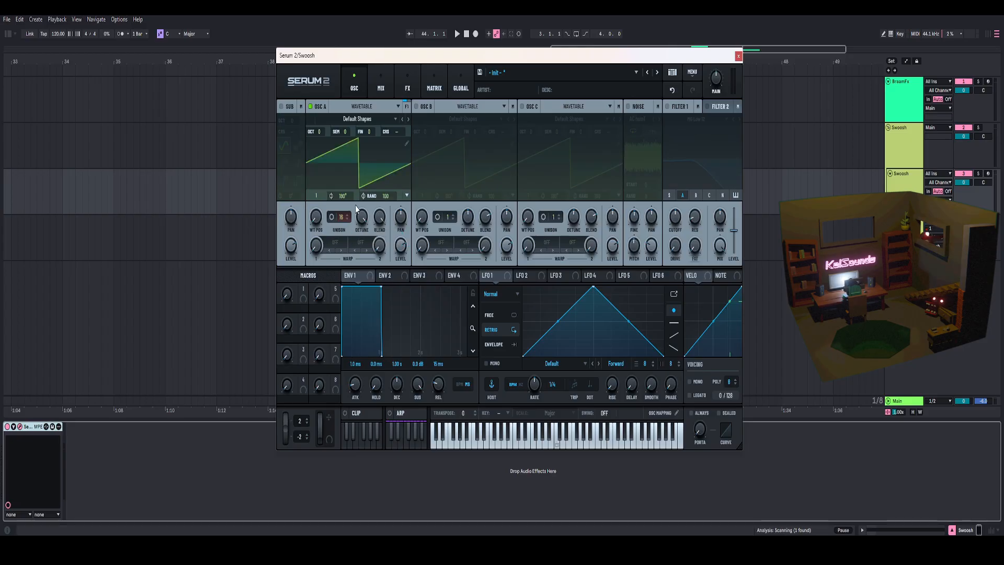
Change the mode and range in oscillator A's unison settings and audition the sound
left_click(331, 218)
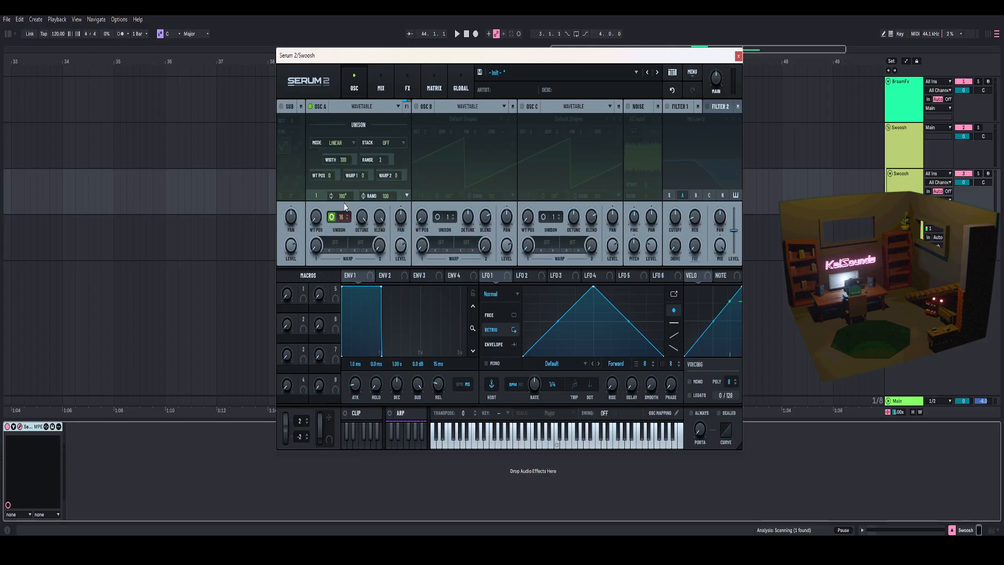
left_click(344, 142)
left_click(337, 166)
double_click(376, 160)
left_click(332, 217)
left_click_drag(396, 54, 425, 55)
key("space")
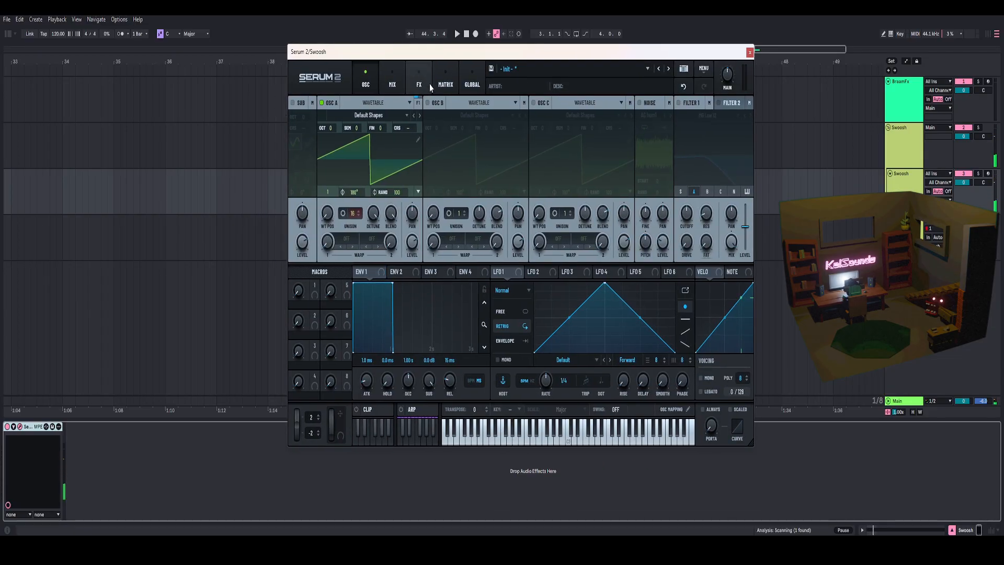
Enable the noise oscillator, lower oscillator A's level to about -12.7 dB and set the noise level to 0 dB
left_click(641, 103)
mouse_move(415, 255)
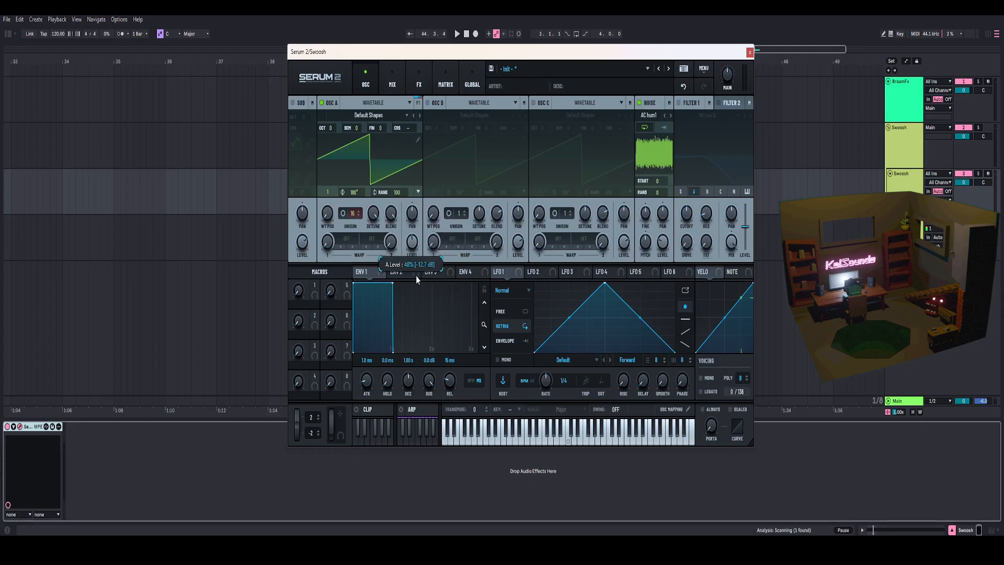
mouse_move(657, 244)
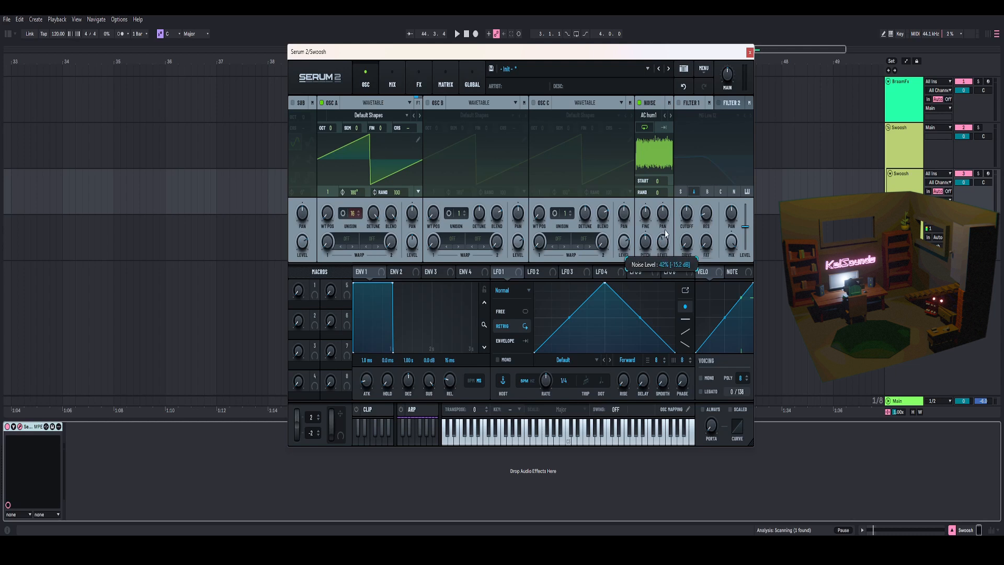
left_click_drag(666, 224, 669, 216)
double_click(659, 244)
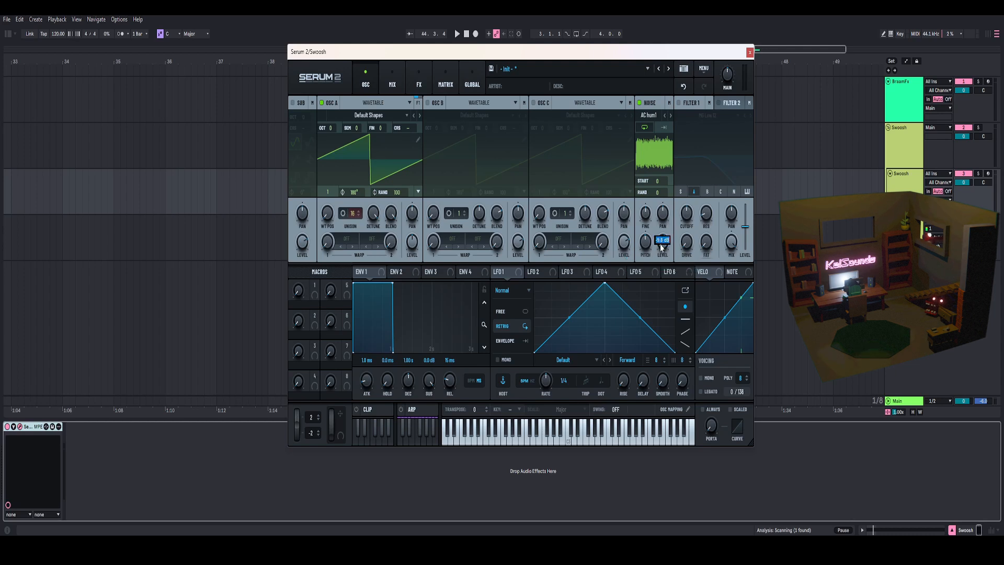
type("0")
key("Return")
Enable the MG Low 12 filter with noise routed into it, raise its resonance and drive, and lower its cutoff
left_click(677, 103)
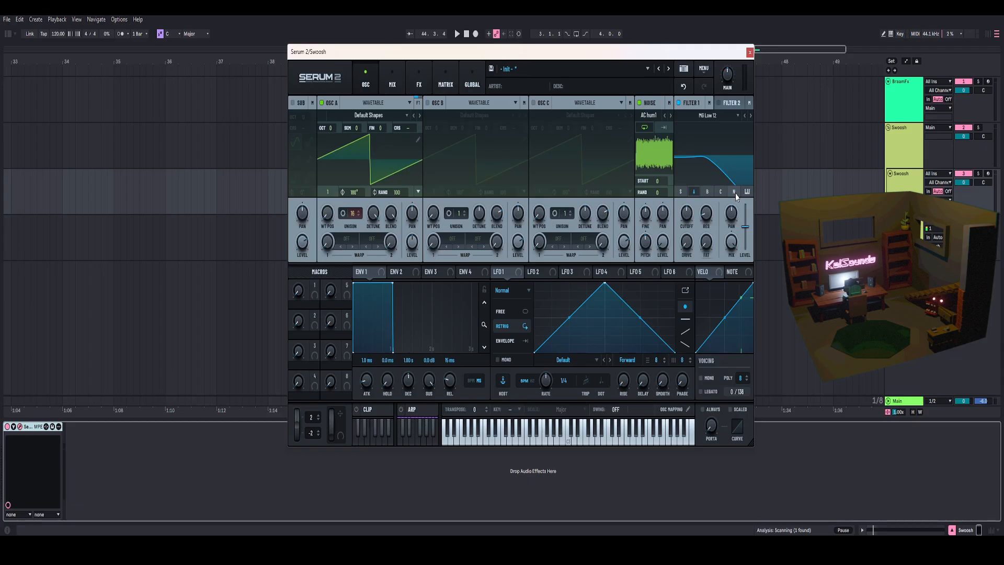
left_click_drag(706, 212, 713, 197)
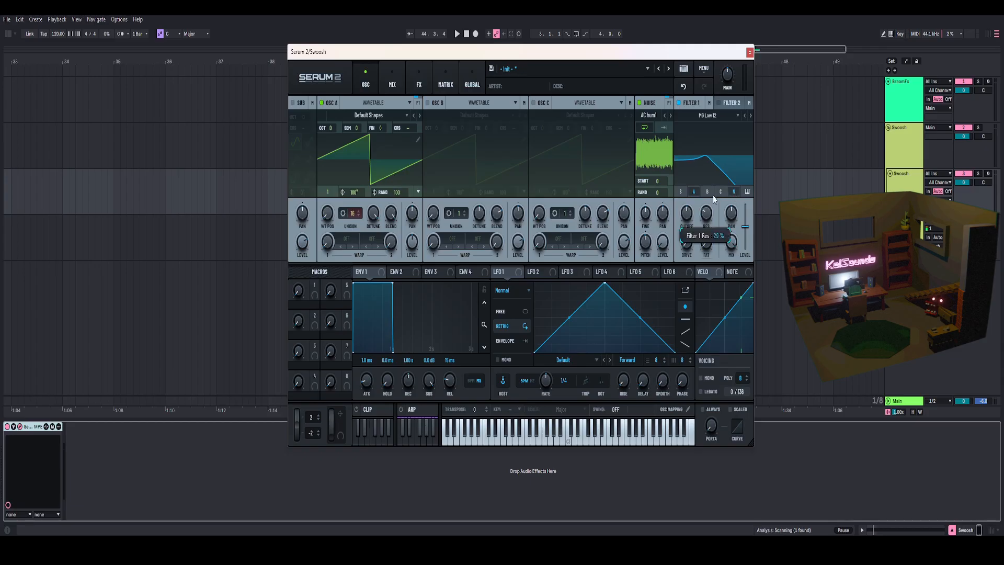
left_click_drag(688, 241, 709, 210)
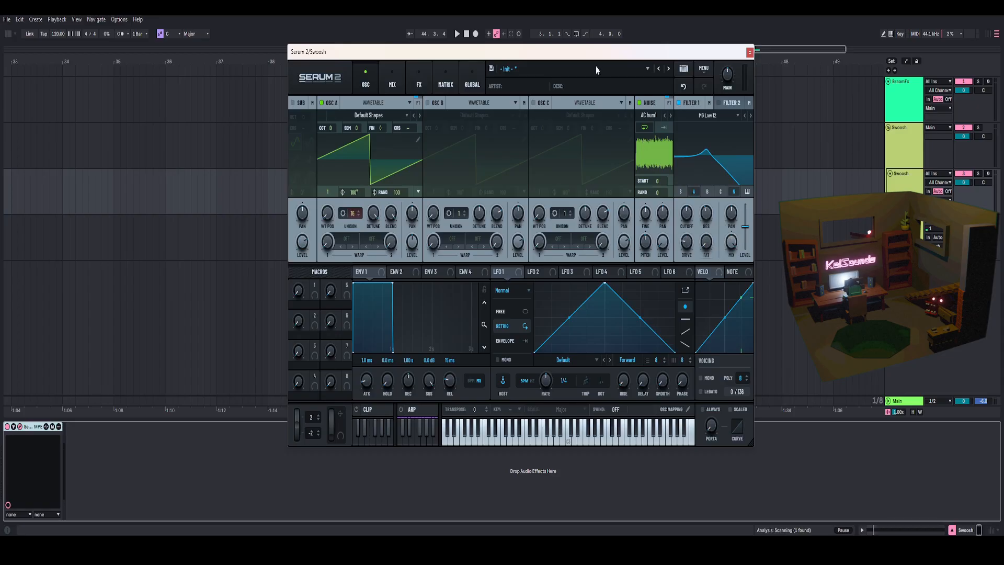
left_click_drag(598, 52, 580, 56)
mouse_move(667, 227)
left_mouse_down()
mouse_move(676, 208)
mouse_move(677, 225)
left_mouse_up()
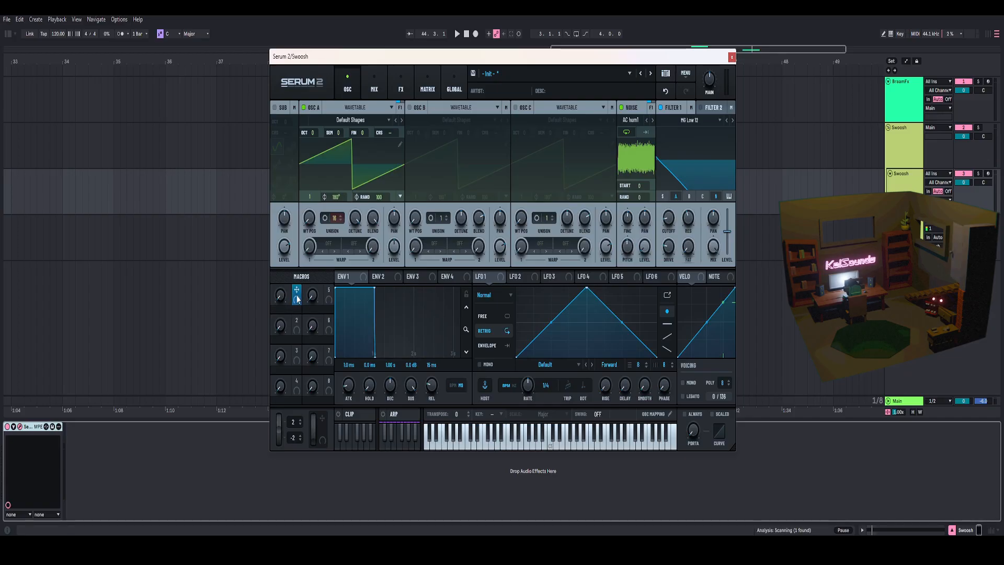
Assign Macro 1 to the Filter 1 cutoff and rename the macro FILTER
left_click_drag(295, 296, 661, 220)
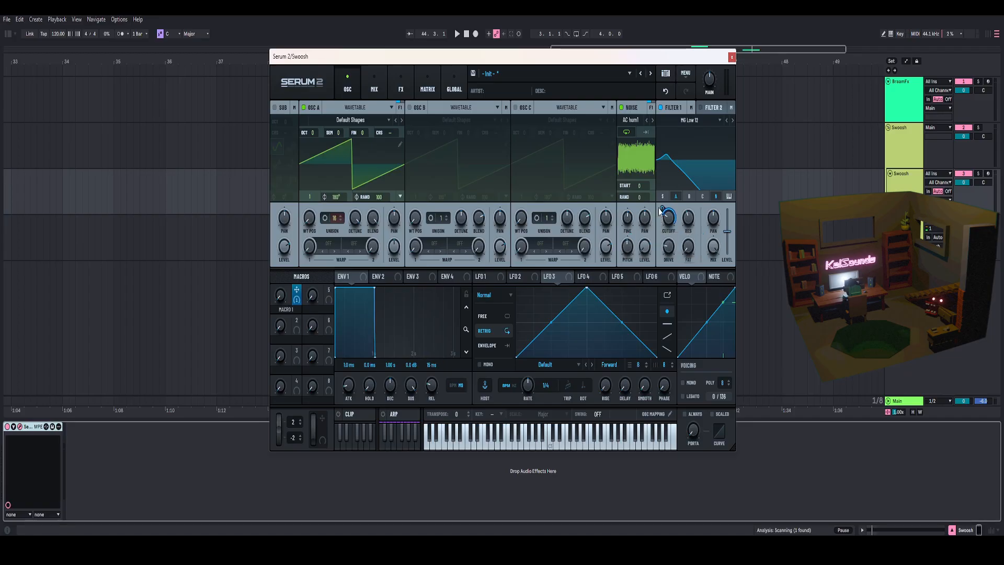
mouse_move(662, 208)
type("FILTER")
key("Return")
Raise oscillator A by one octave and sweep the FILTER macro up and down while the clip plays
key("space")
left_click_drag(280, 298, 314, 123)
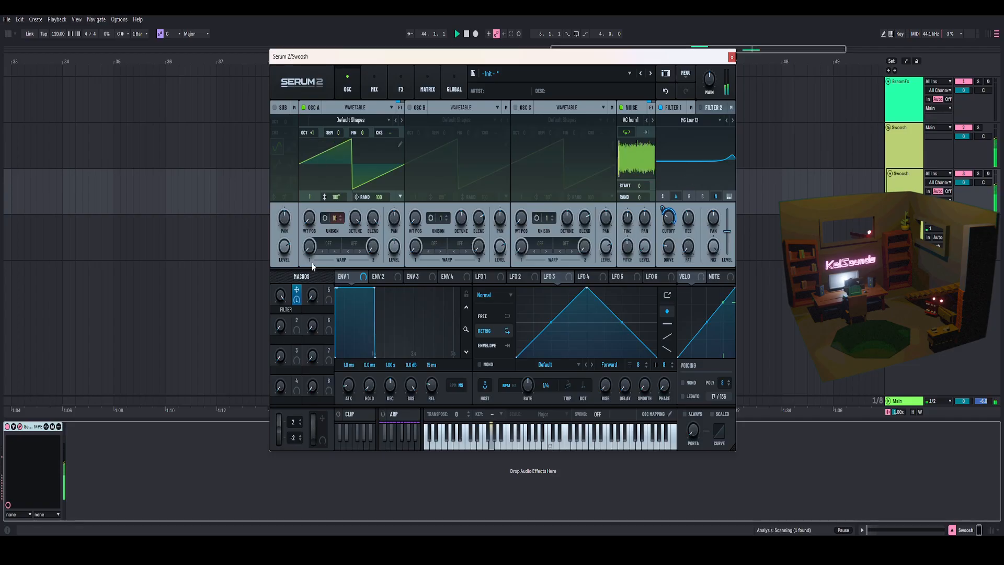
left_click_drag(280, 295, 279, 337)
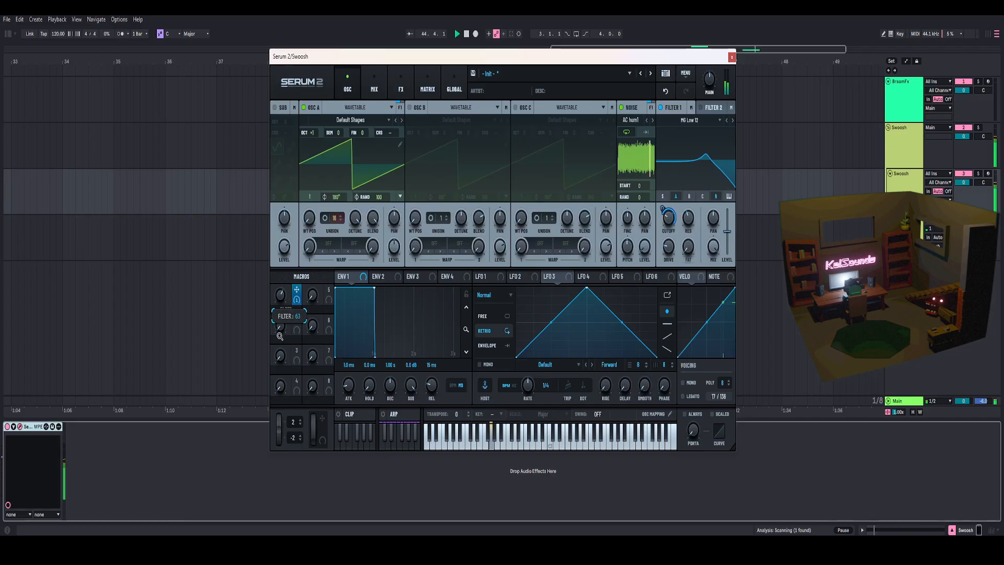
Adjust oscillator A's level and audition the clip again
left_click_drag(397, 248, 394, 278)
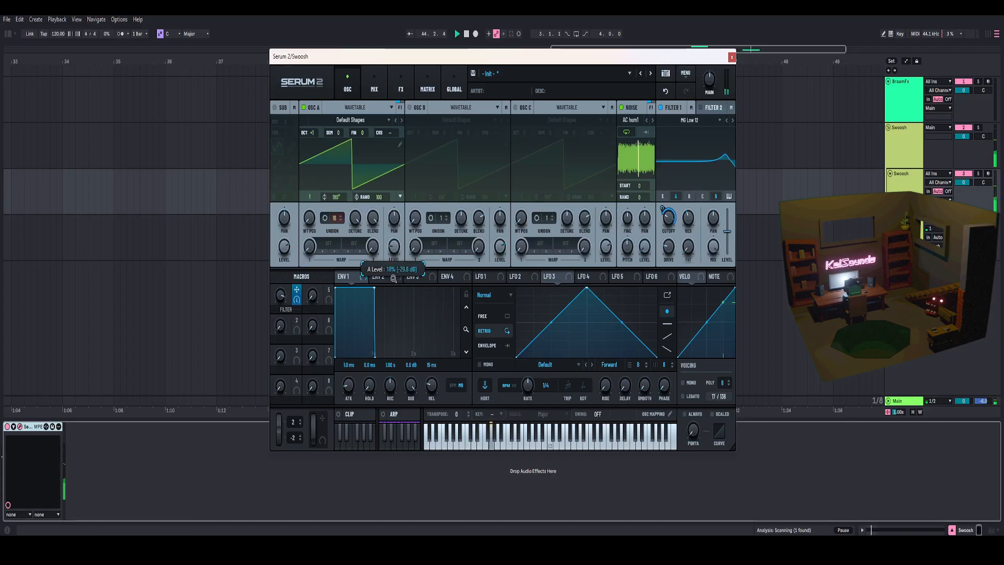
key("space")
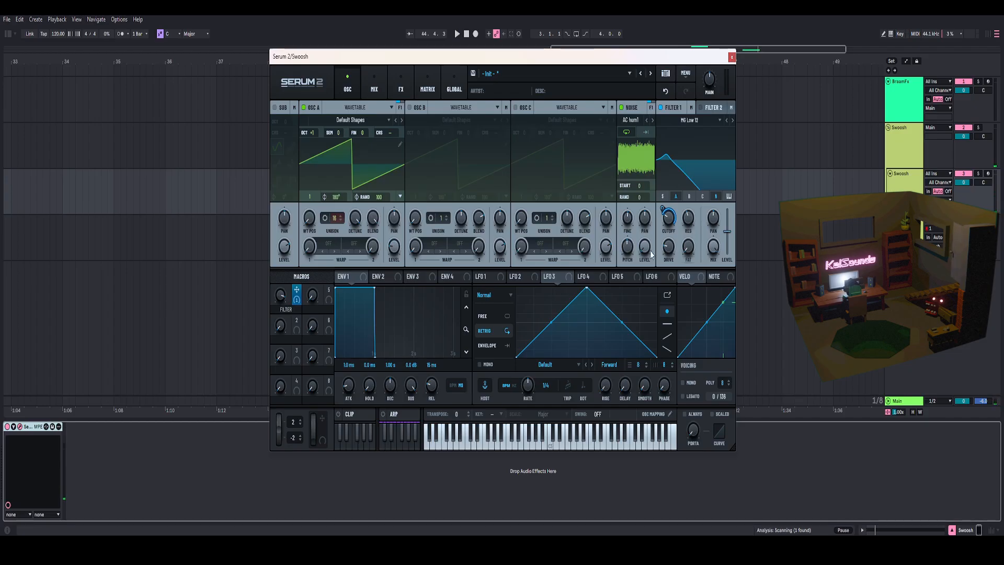
right_click(391, 247)
left_click(421, 322)
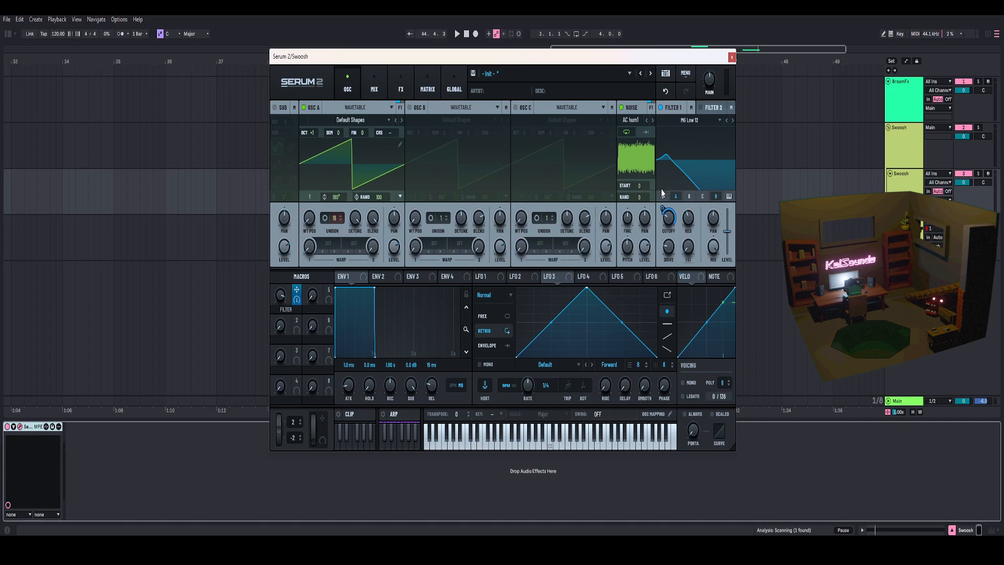
key("space")
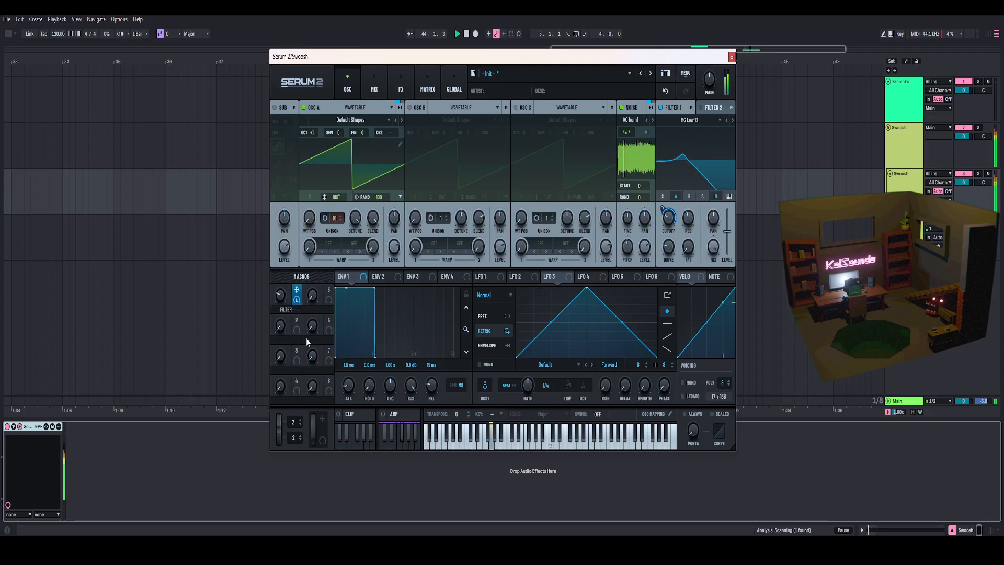
Add a Utility effect to the main FX chain, lower its output level and audition the clip
left_click(401, 87)
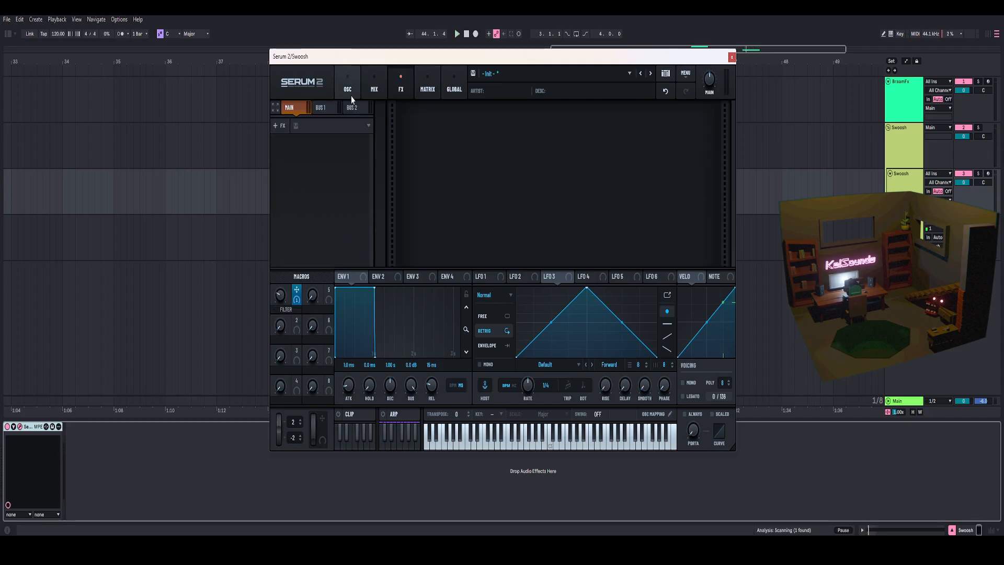
left_click(375, 89)
left_click(398, 87)
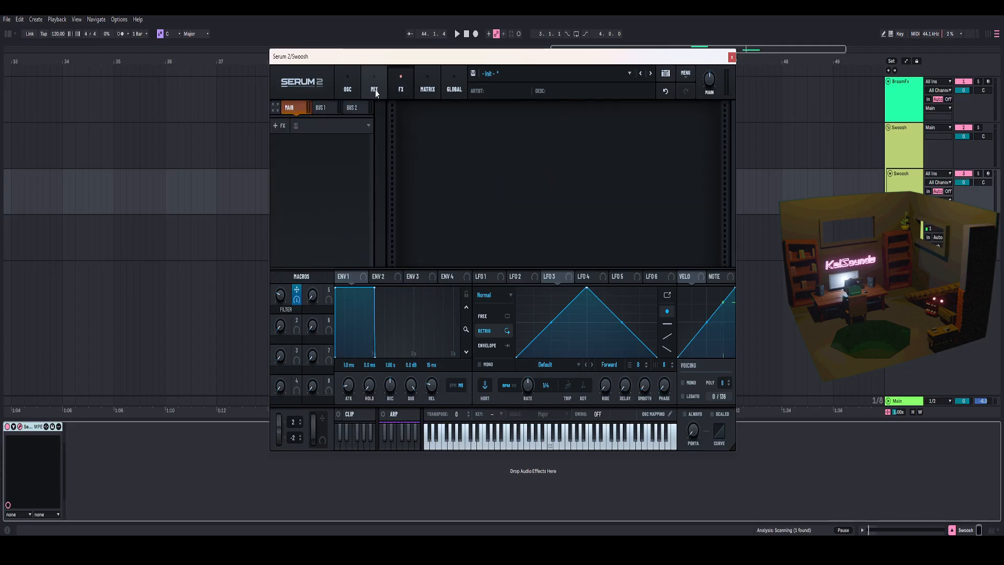
left_click(279, 126)
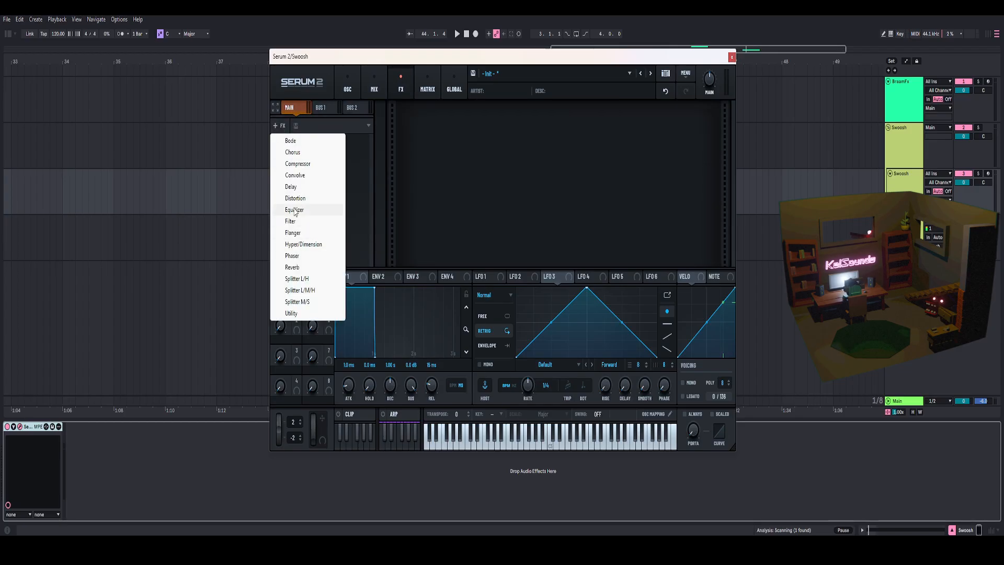
left_click(291, 313)
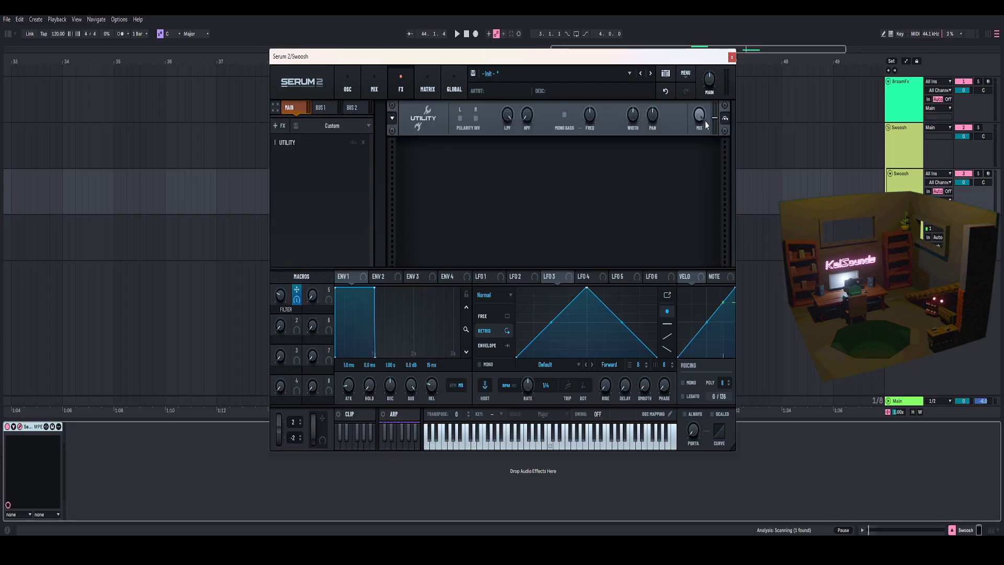
mouse_move(715, 126)
left_click_drag(715, 135, 715, 147)
key("space")
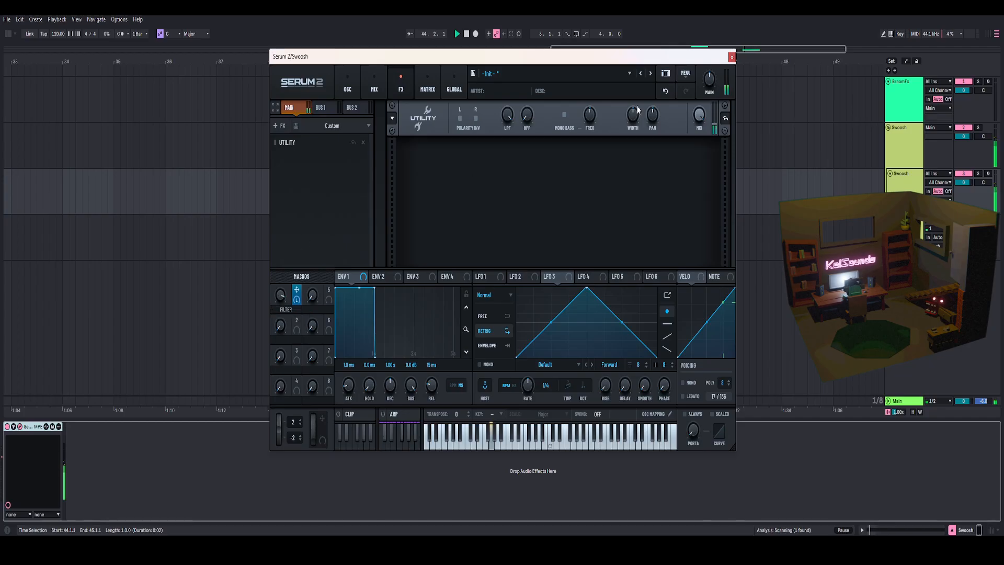
Add a Distortion effect after the Utility, set its type to SoftClip and audition it with the FILTER macro
left_click(277, 126)
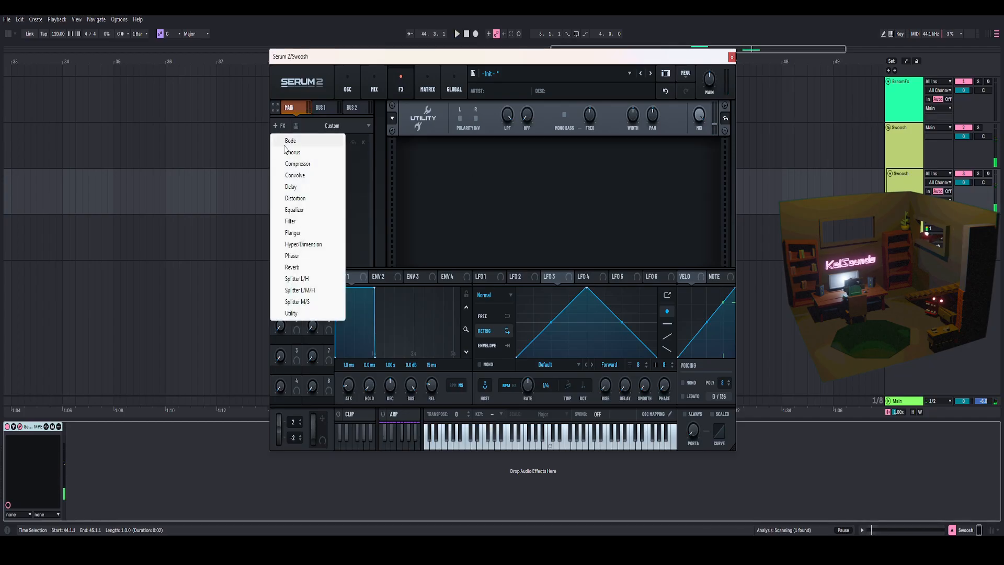
left_click(295, 198)
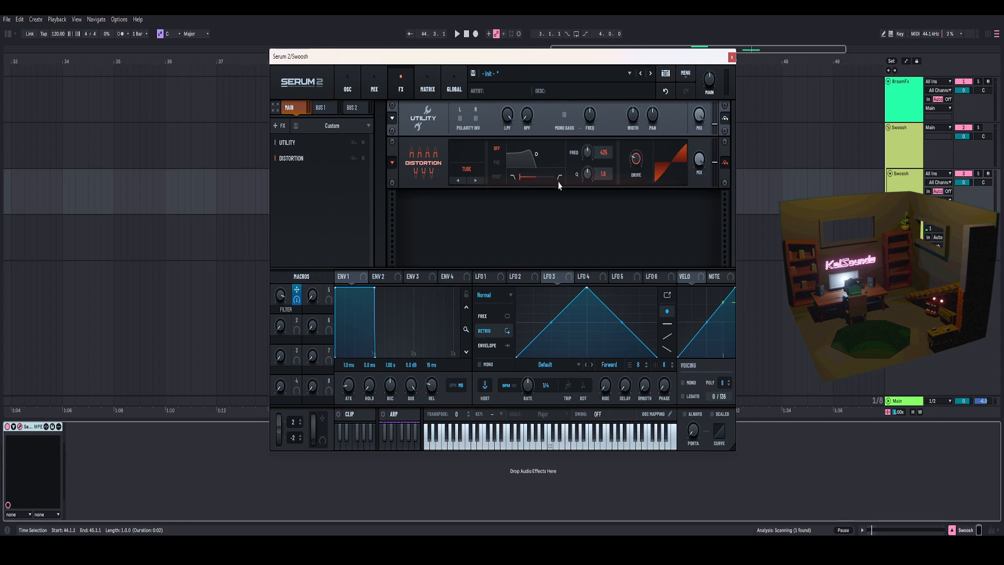
left_click(476, 180)
key("space")
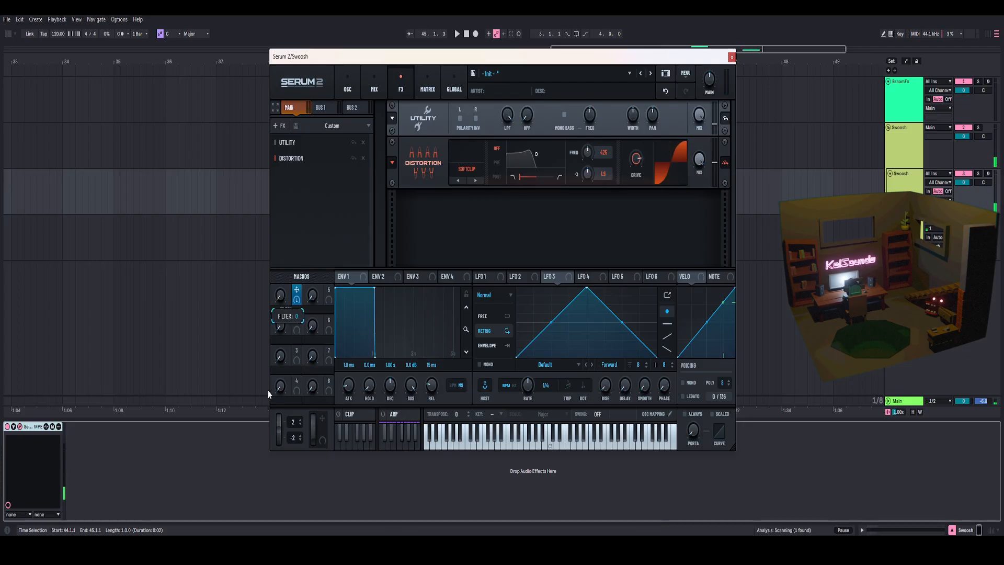
key("space")
Add a Compressor after the Distortion, switch it to multiband, adjust its bands and set the threshold to about -10.9 dB
left_click(277, 125)
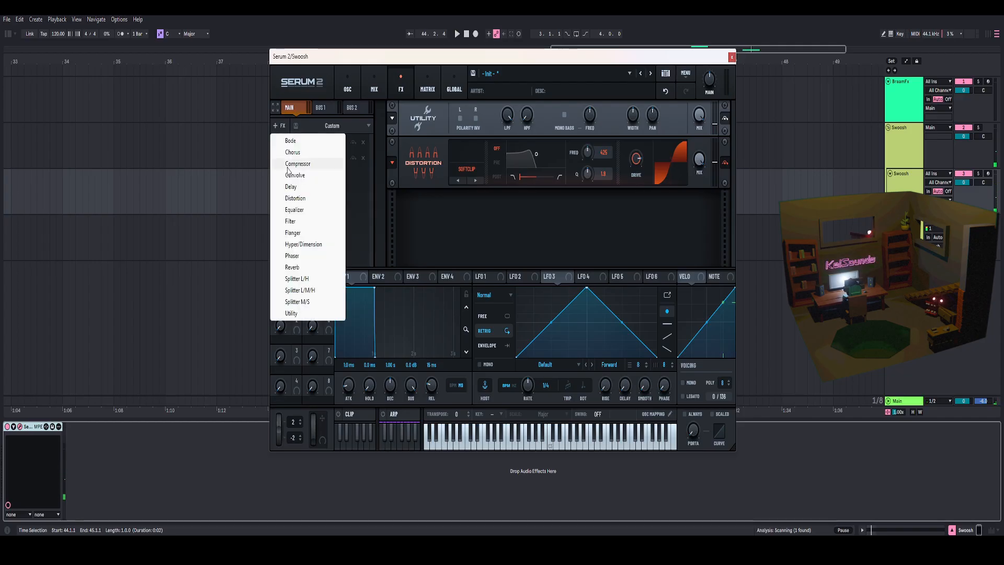
left_click(297, 164)
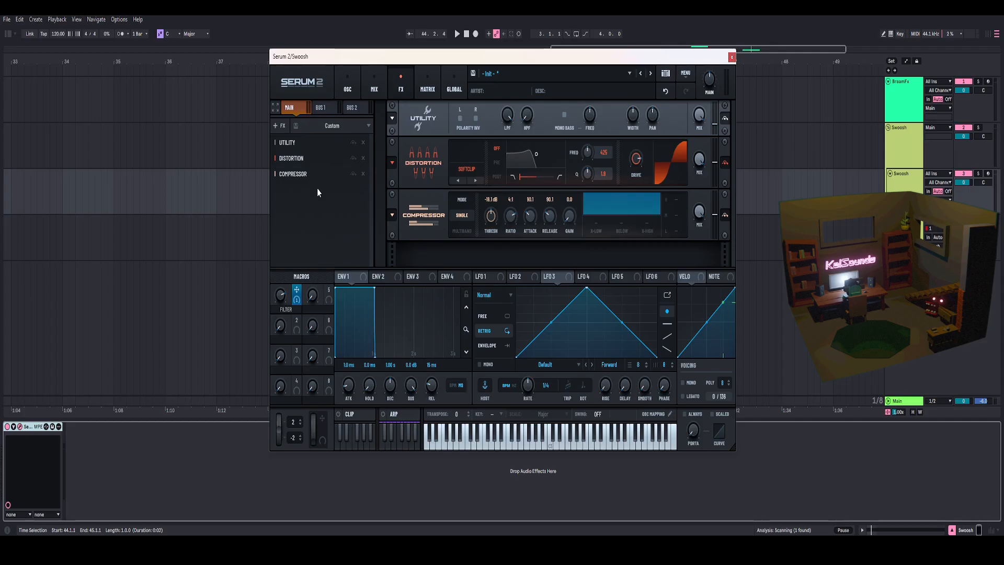
left_click(461, 232)
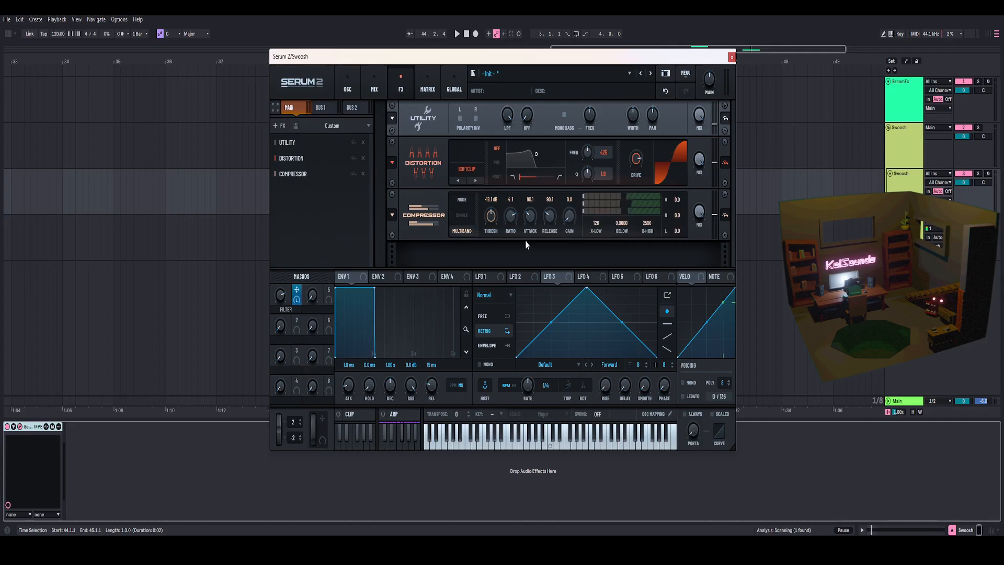
left_click_drag(630, 213, 619, 239)
left_click_drag(491, 221, 491, 230)
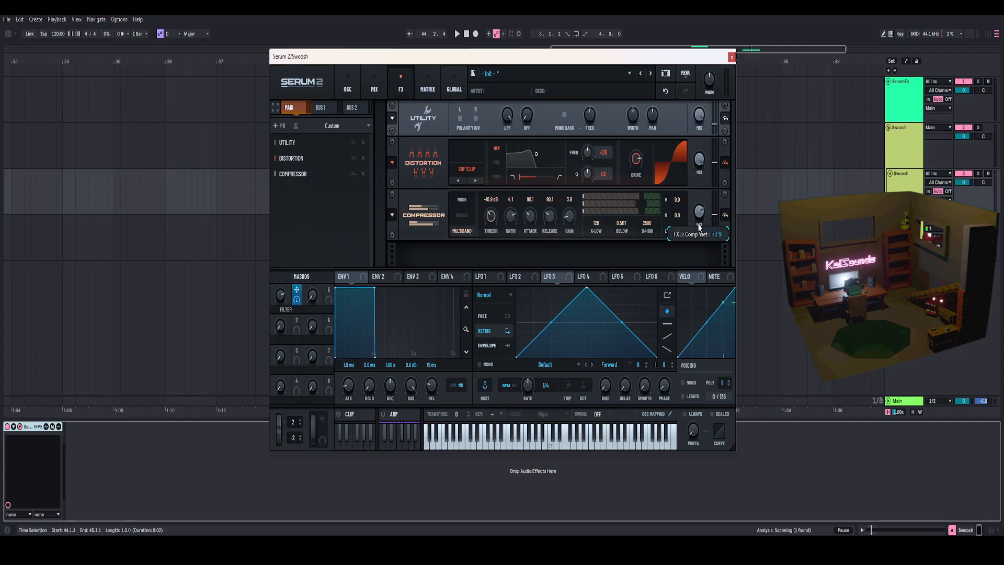
Adjust the Compressor's wet mix and audition the clip while sweeping the FILTER macro up and down
key("space")
left_click_drag(696, 219, 704, 205)
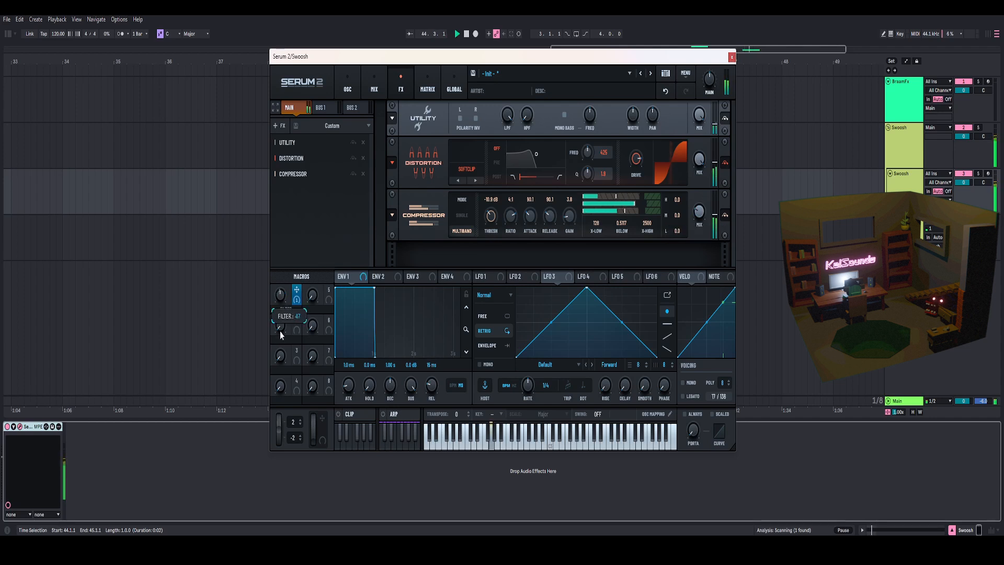
left_click_drag(292, 291, 295, 340)
left_click_drag(307, 380, 312, 442)
key("space")
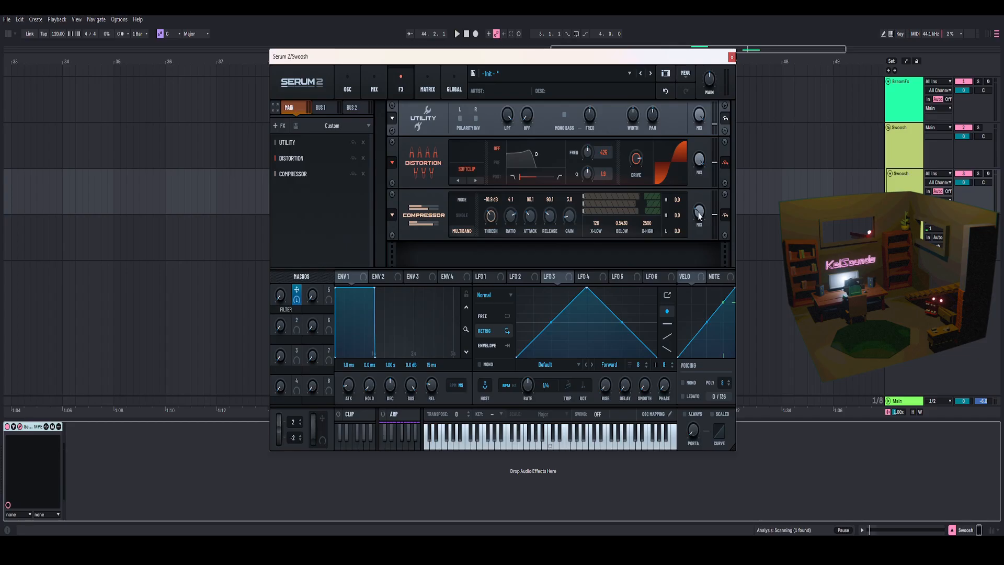
key("space")
left_click_drag(278, 298, 293, 265)
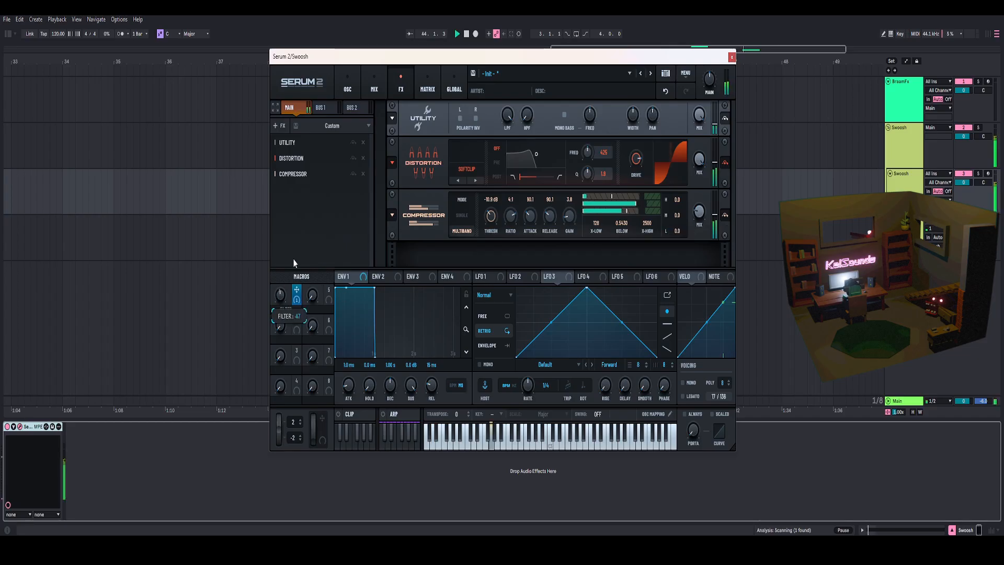
mouse_move(300, 305)
left_mouse_down()
mouse_move(302, 251)
mouse_move(304, 315)
left_mouse_up()
key("space")
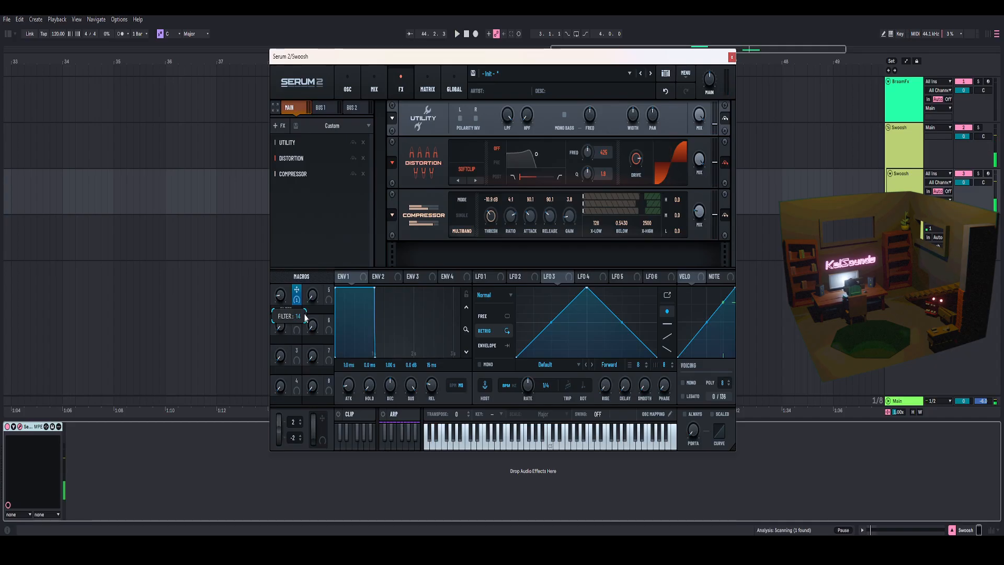
Close the Serum 2 window and group the synth into an Instrument Rack on the Swoosh track
left_click(348, 86)
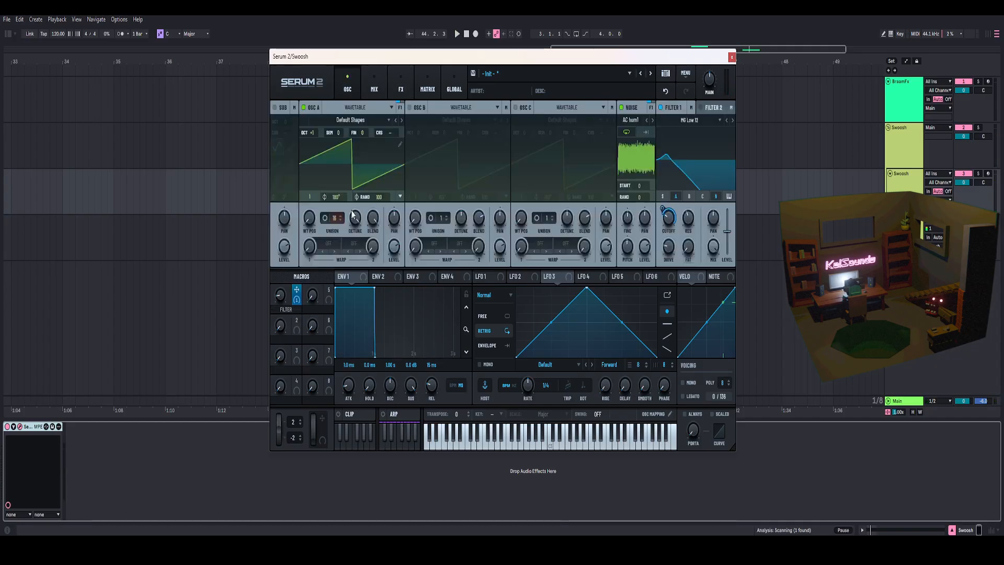
left_click(732, 56)
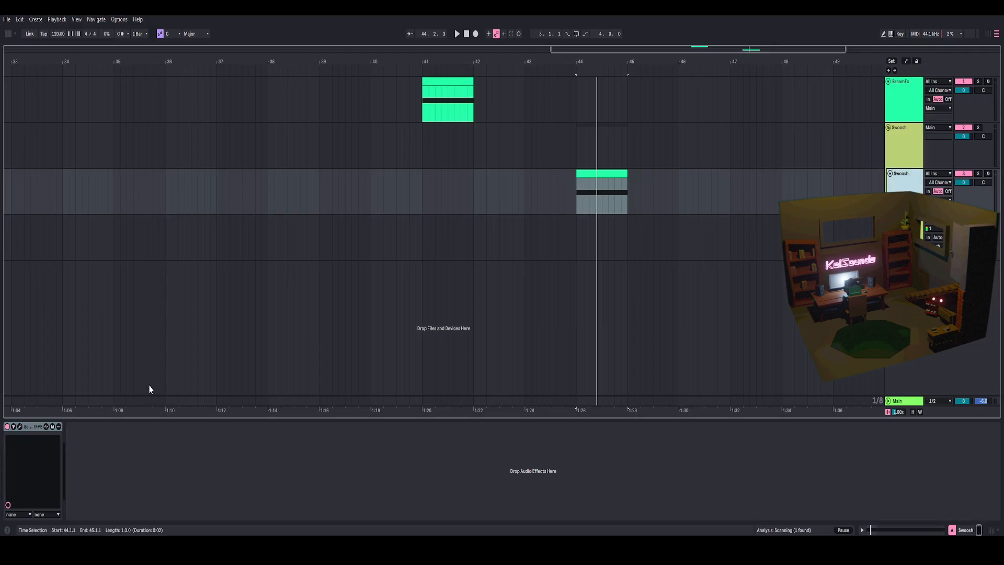
left_click(460, 208)
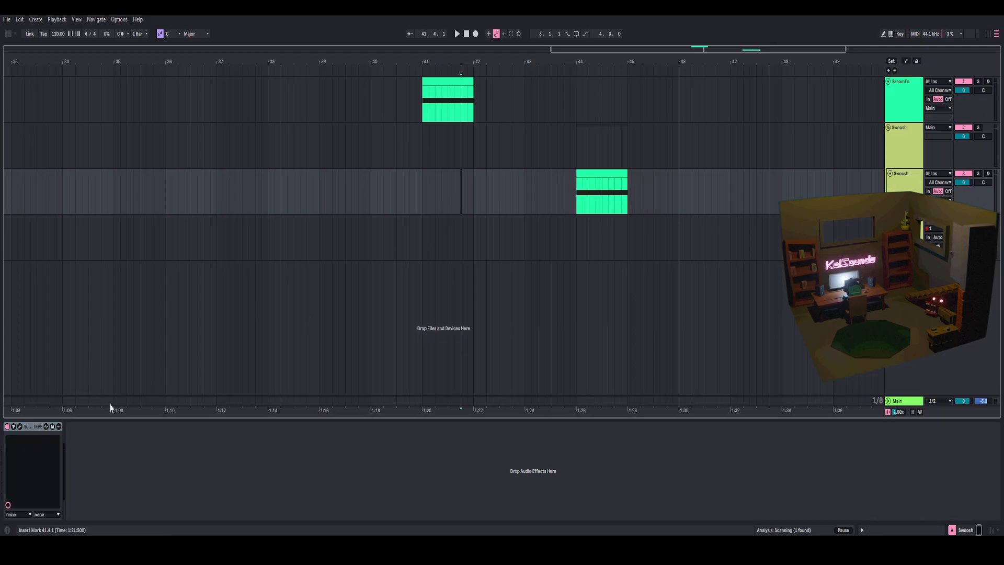
left_click(33, 428)
left_click(27, 442)
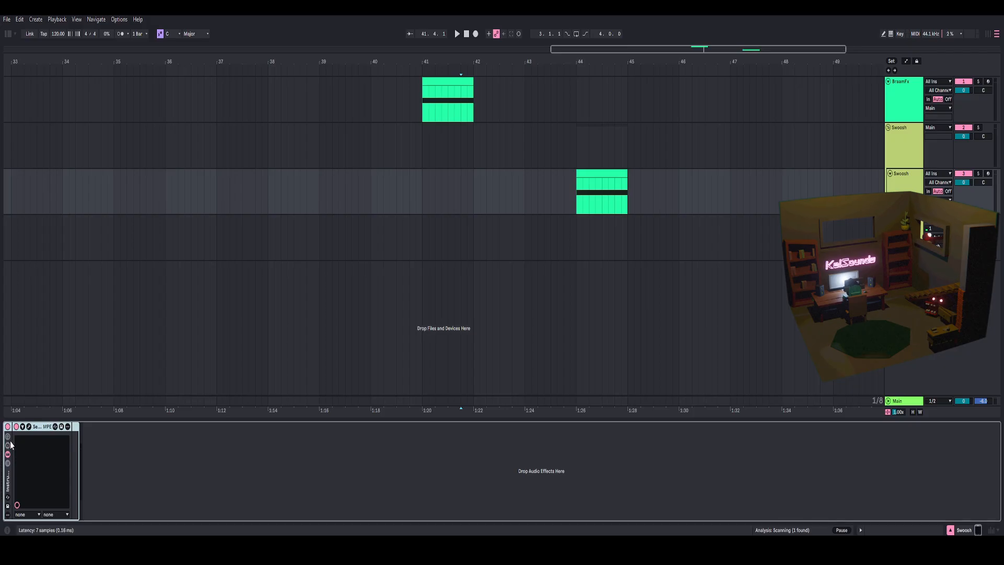
Expose Serum's FILTER macro as a configured device parameter and map it to the rack's Macro 1
left_click(75, 427)
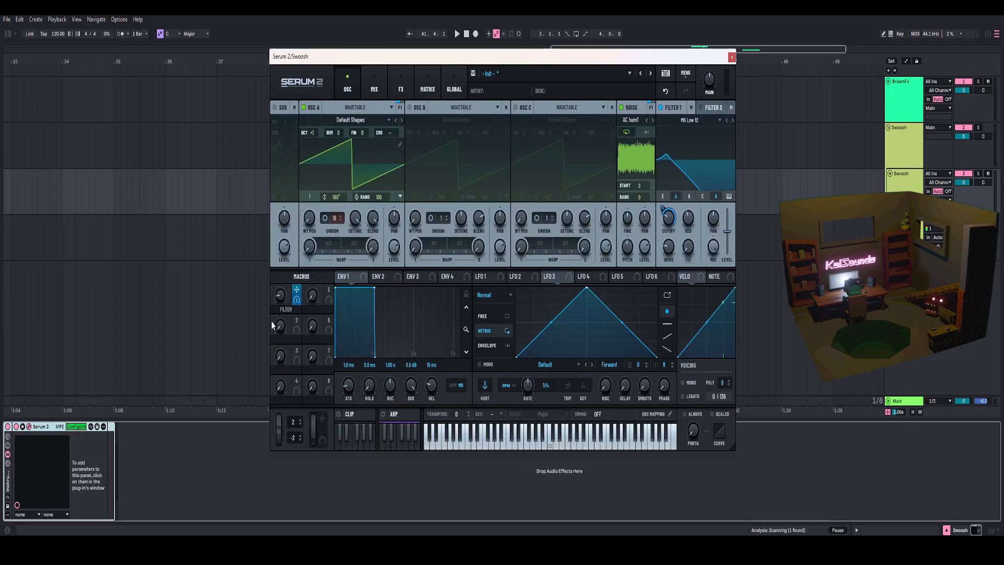
left_click(279, 302)
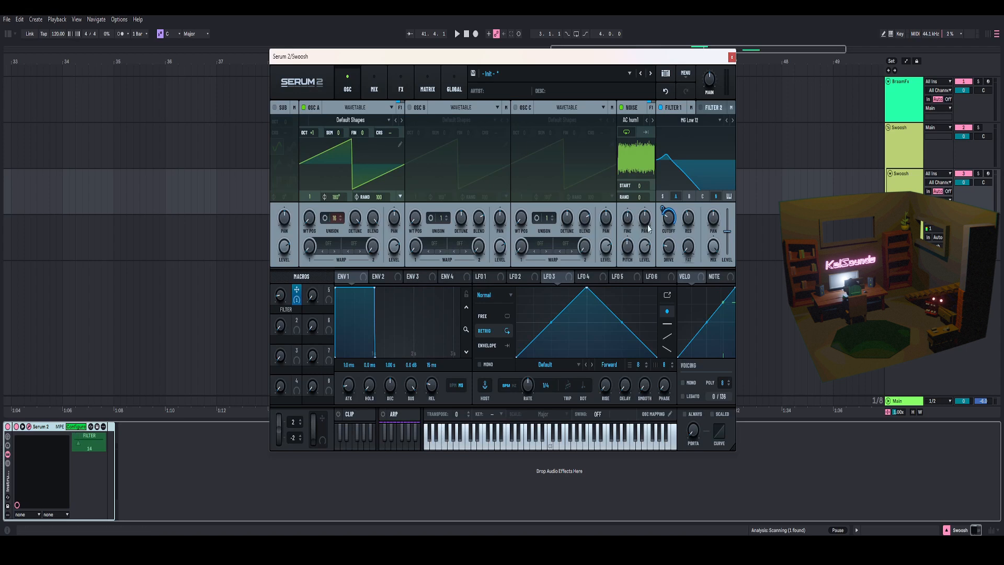
left_click(74, 428)
right_click(86, 442)
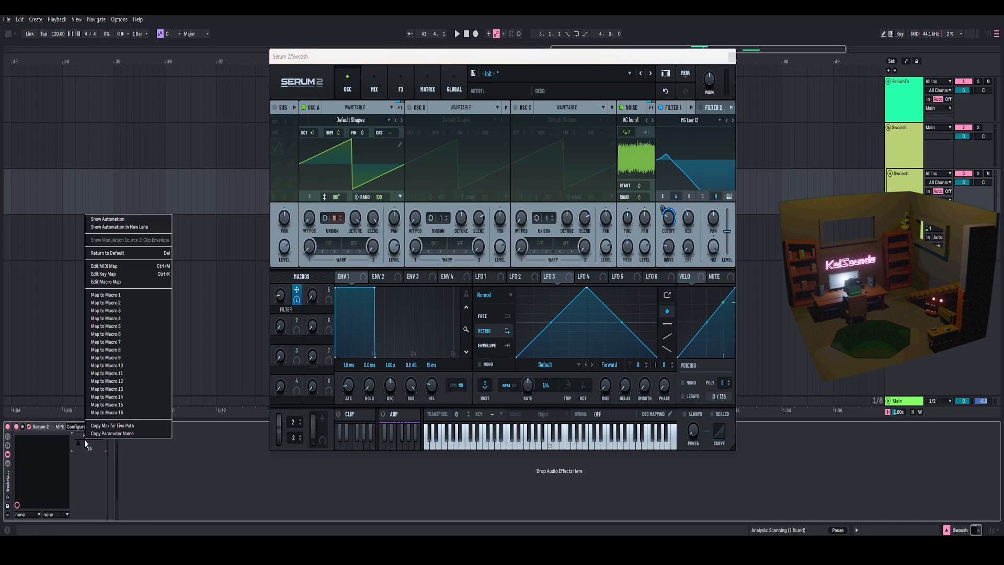
left_click(105, 295)
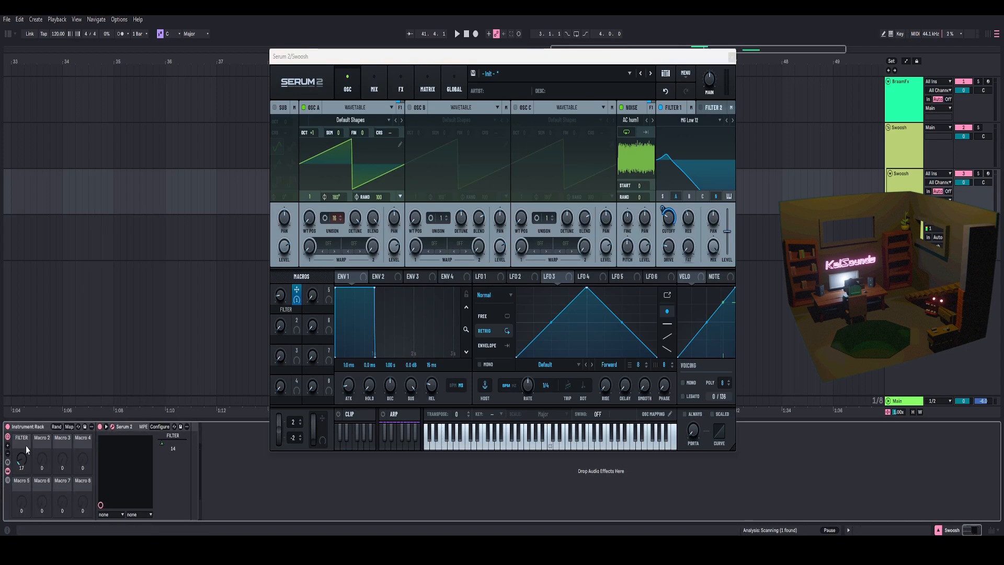
Reduce the rack to a single FILTER macro, set it to 0 and show its automation in the arrangement
left_click(7, 455)
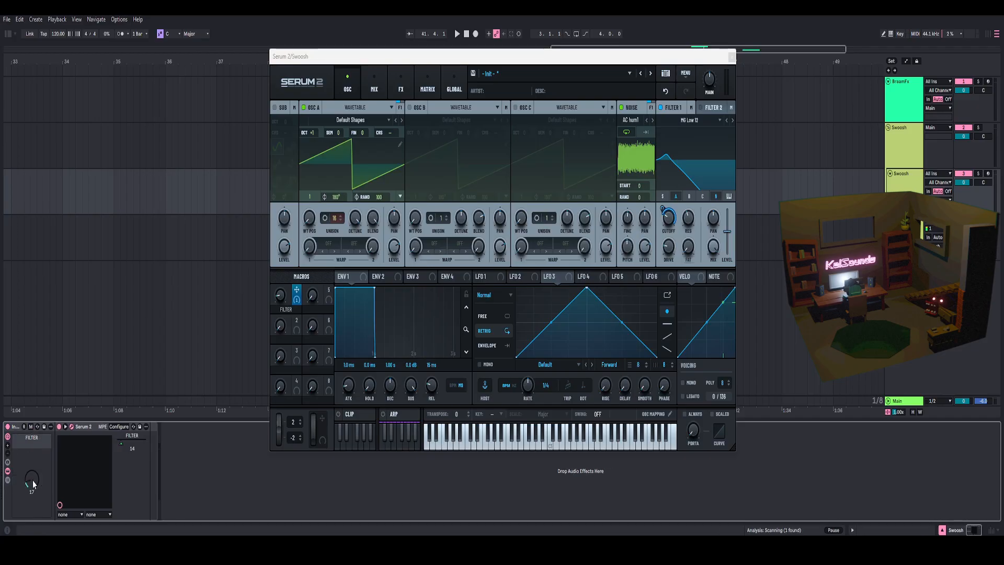
left_click_drag(31, 479, 32, 489)
right_click(32, 478)
left_click(57, 299)
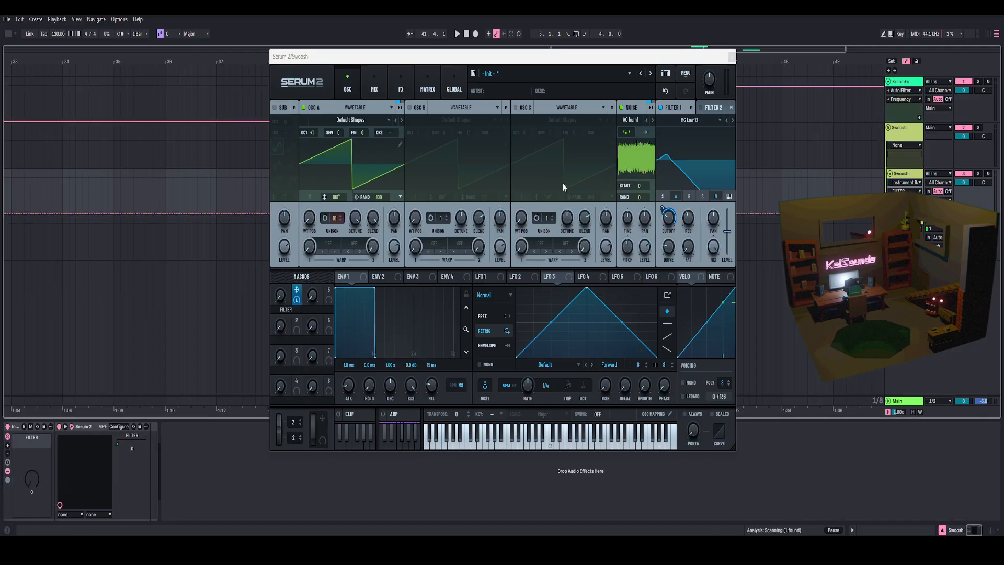
left_click(731, 58)
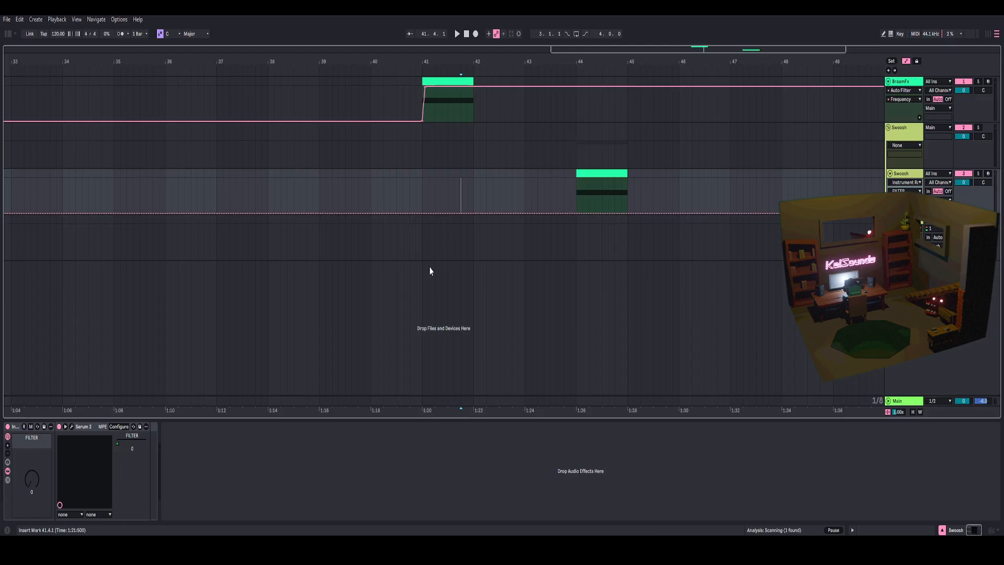
Draw FILTER automation rising from 0 at the clip's start to a late peak and falling to 0 at its end, and audition it
left_click_drag(586, 61, 406, 170)
left_click(387, 214)
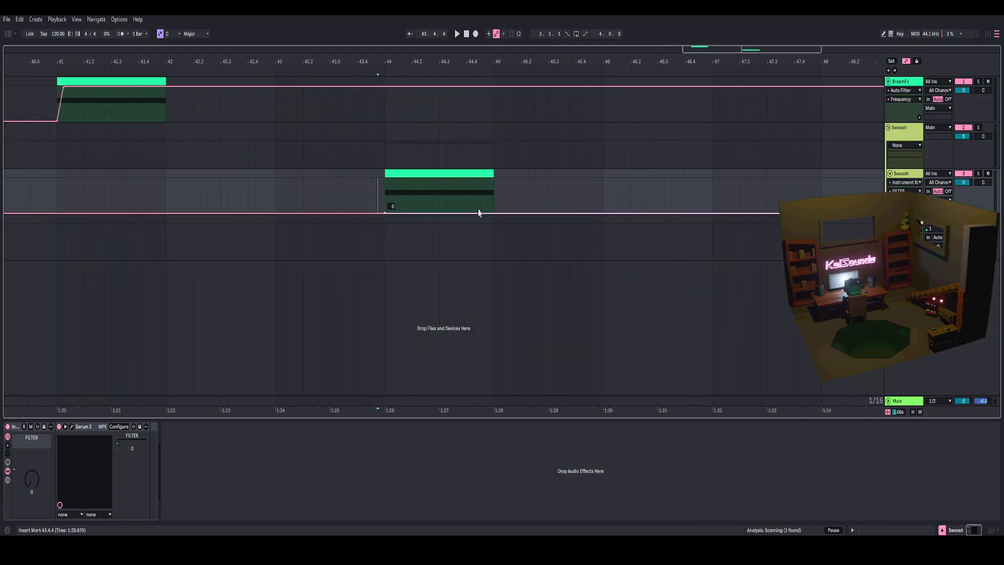
mouse_move(473, 213)
left_mouse_down()
mouse_move(466, 179)
mouse_move(493, 212)
left_mouse_up()
left_click(383, 190)
key("space")
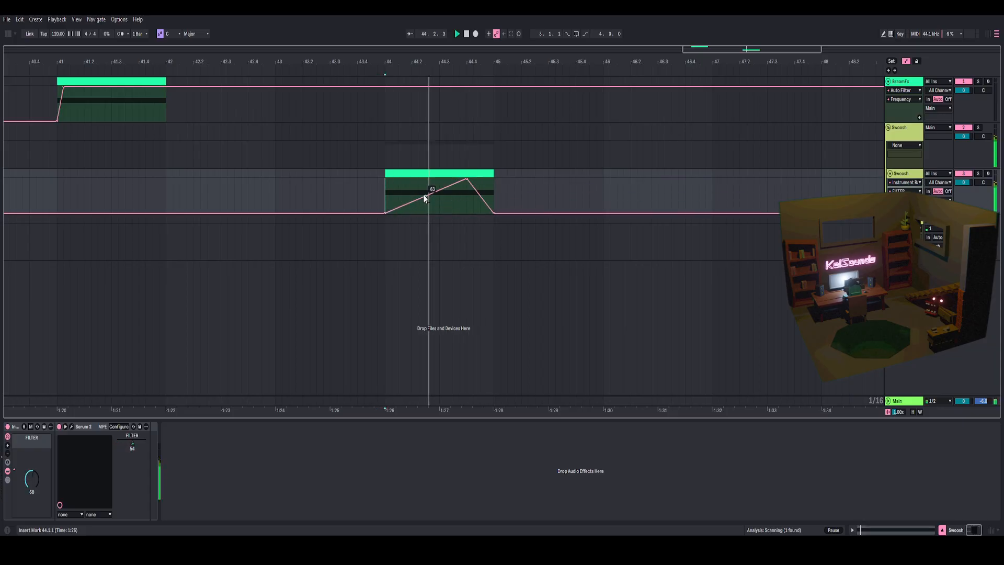
key("space")
Bend the rising part of the FILTER automation into a slow-starting curve and audition the clip
left_click(432, 194)
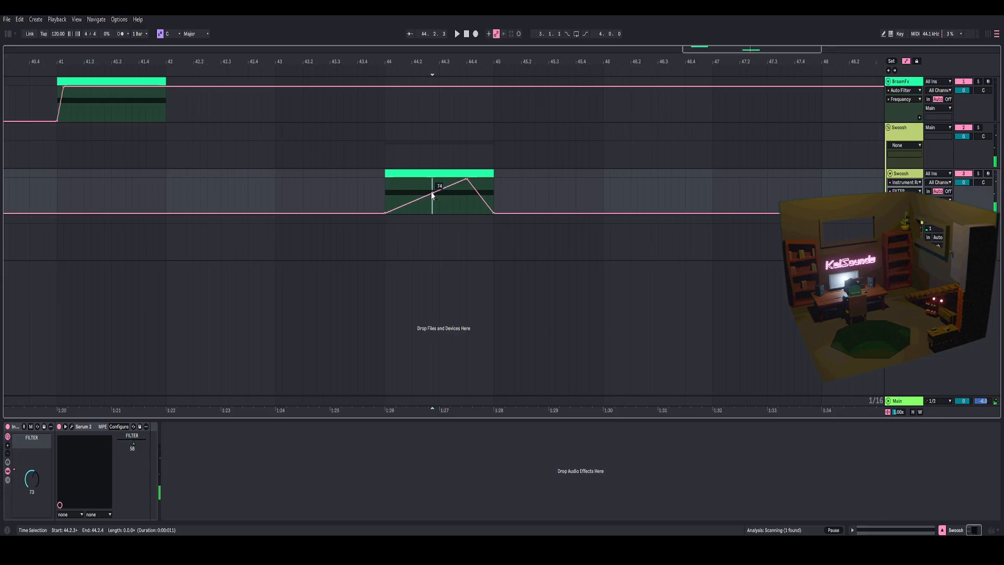
left_click(384, 190)
key("space")
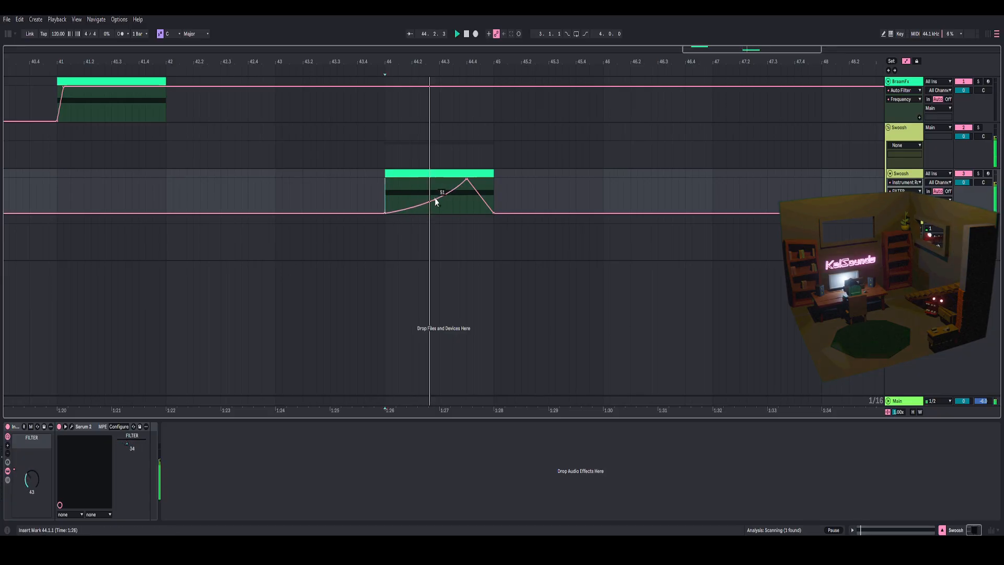
left_click_drag(434, 201, 433, 206)
key("space")
key("space")
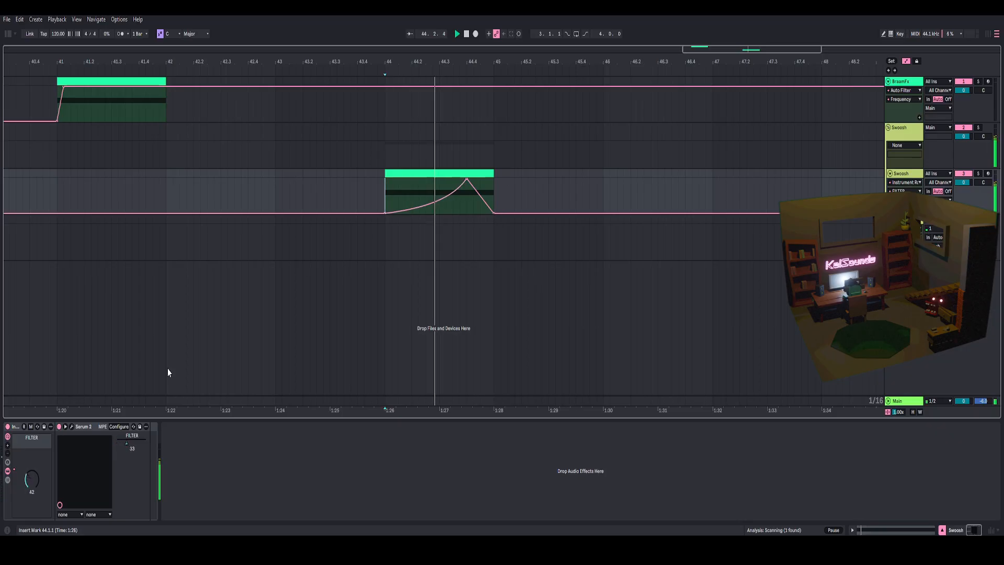
Lower Filter 1's cutoff to 39 Hz, adjust the FILTER macro's modulation depth on it and audition the clip
left_click(71, 426)
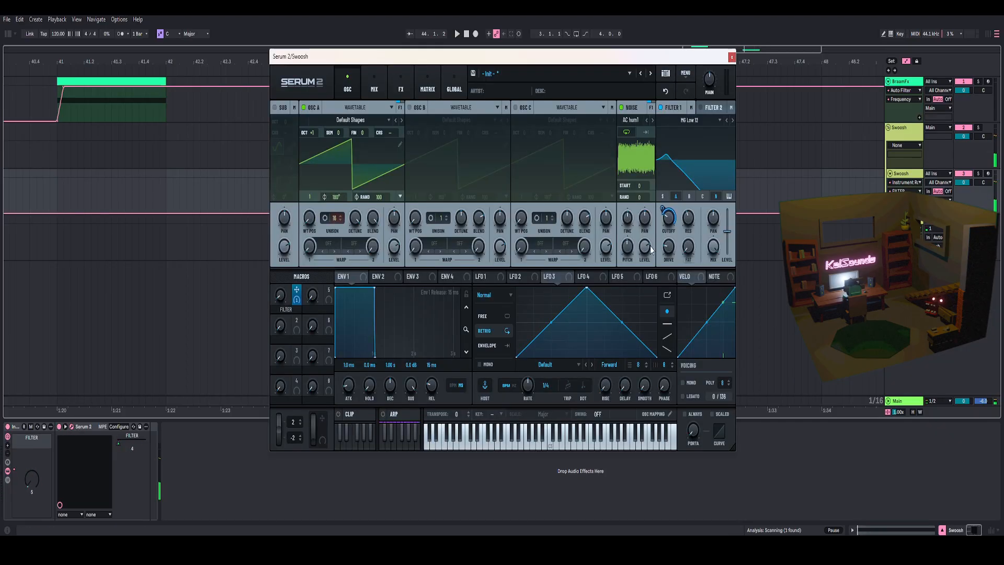
left_click(667, 224)
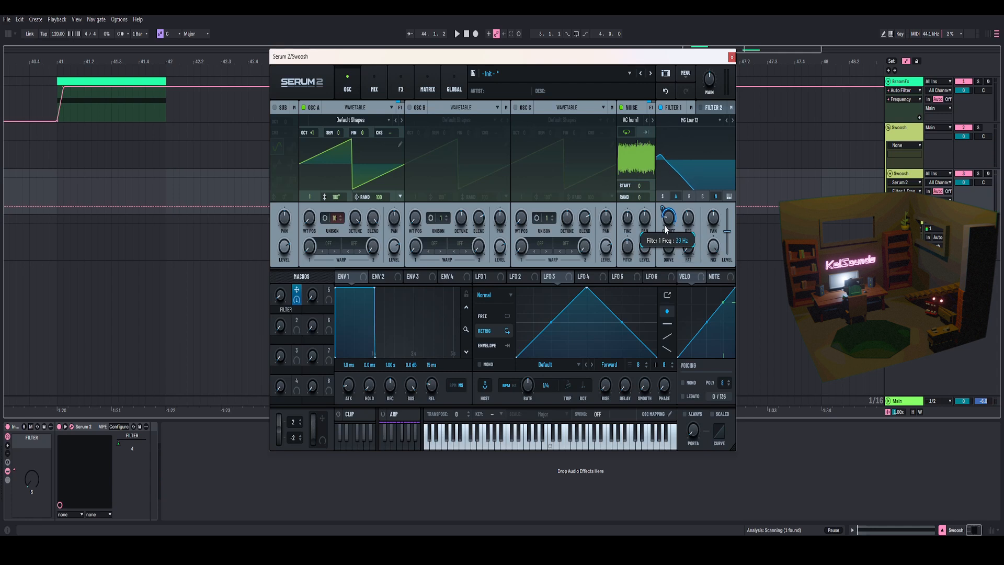
left_click(663, 206)
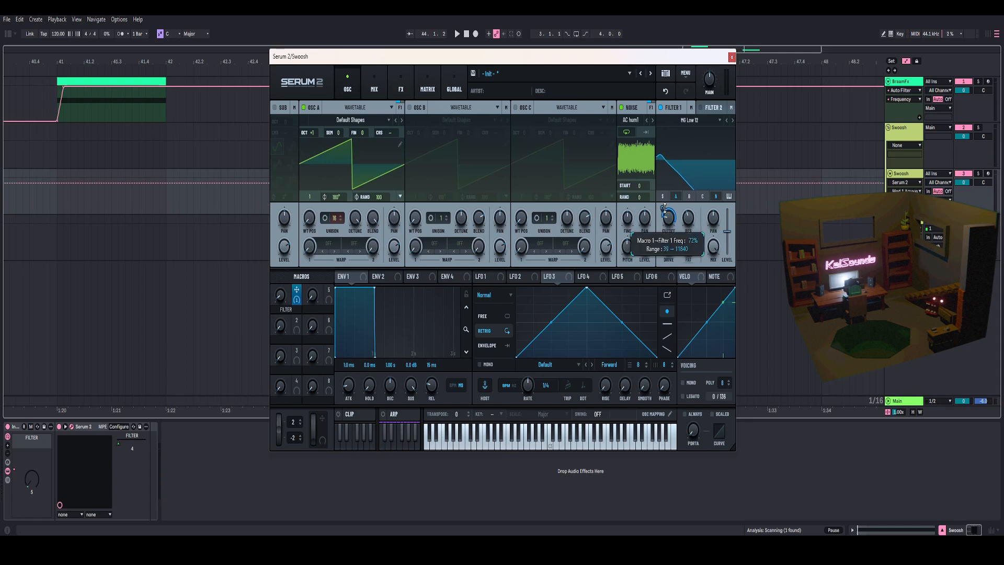
left_click_drag(665, 205, 666, 207)
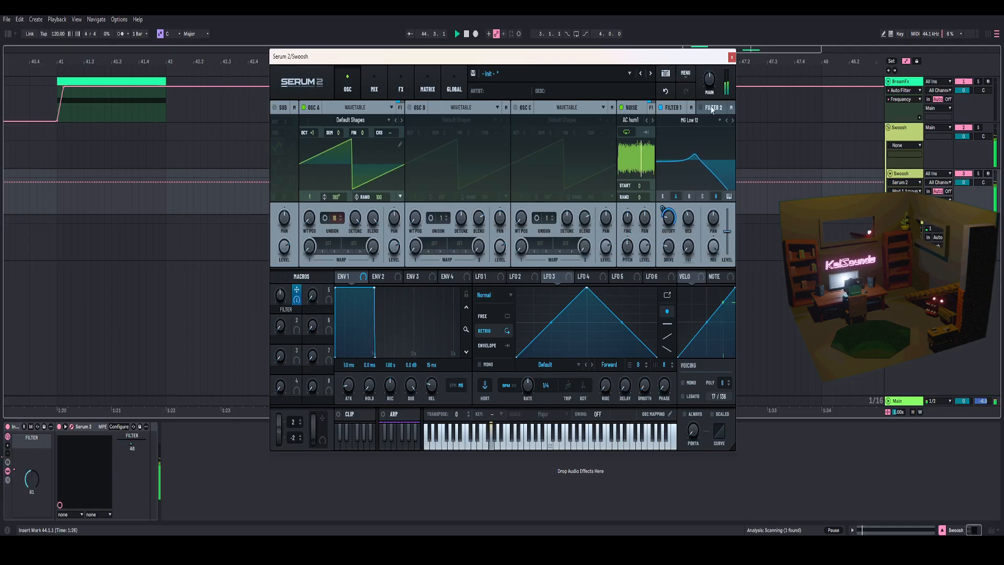
left_click(731, 57)
key("space")
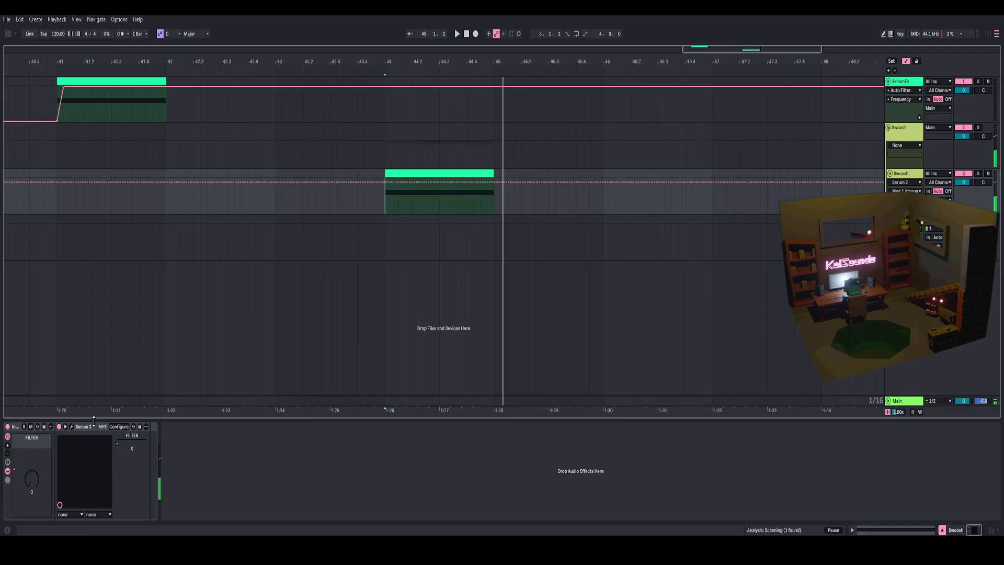
Show the rack's FILTER automation again and raise its end point slightly above zero while auditioning the clip
right_click(30, 487)
left_click(52, 289)
left_click(528, 196)
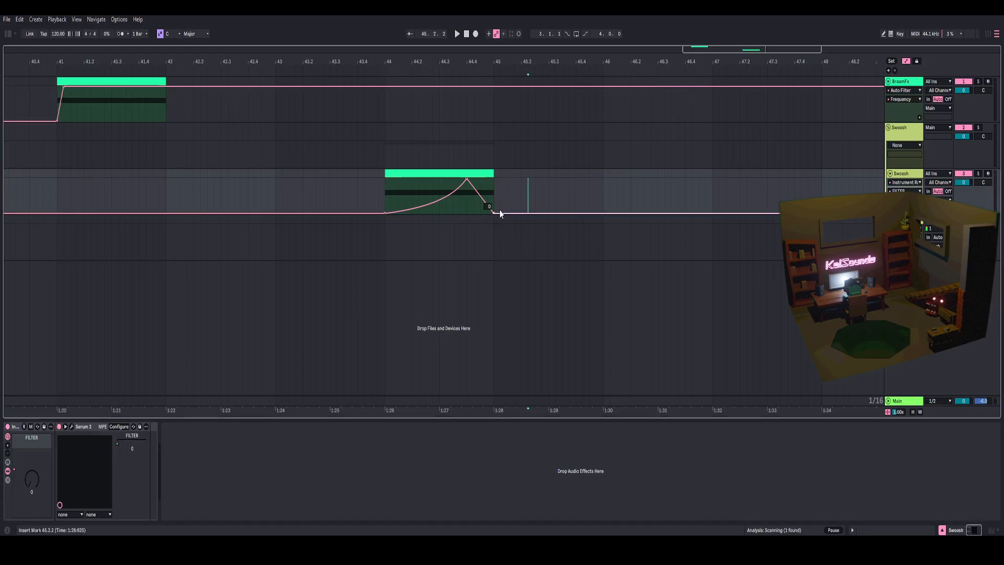
left_click_drag(494, 213, 494, 205)
left_click(383, 193)
key("space")
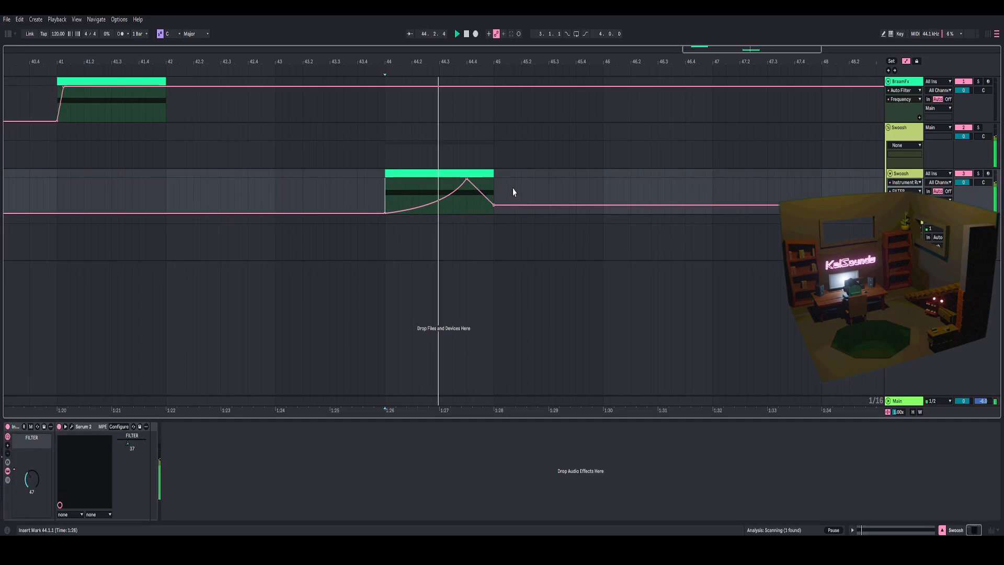
left_click_drag(493, 204, 494, 210)
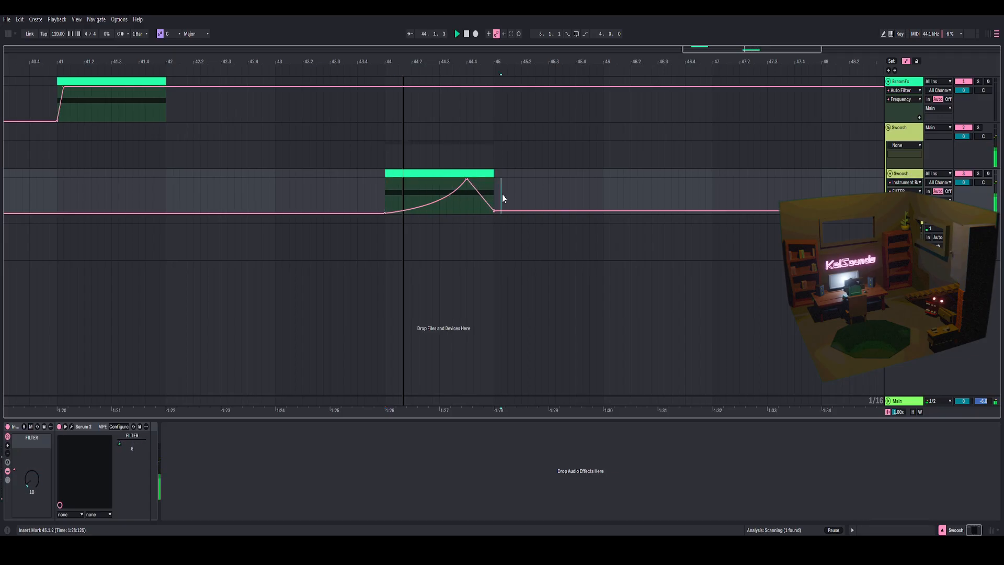
Add the default Reverb audio effect to the Swoosh group track
left_click(487, 175)
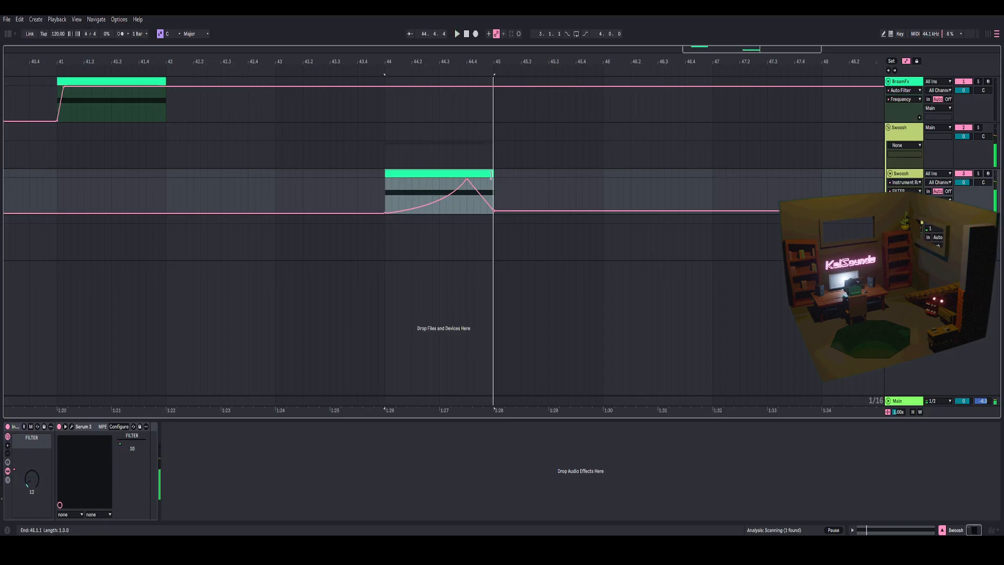
left_click(8, 34)
left_click(41, 171)
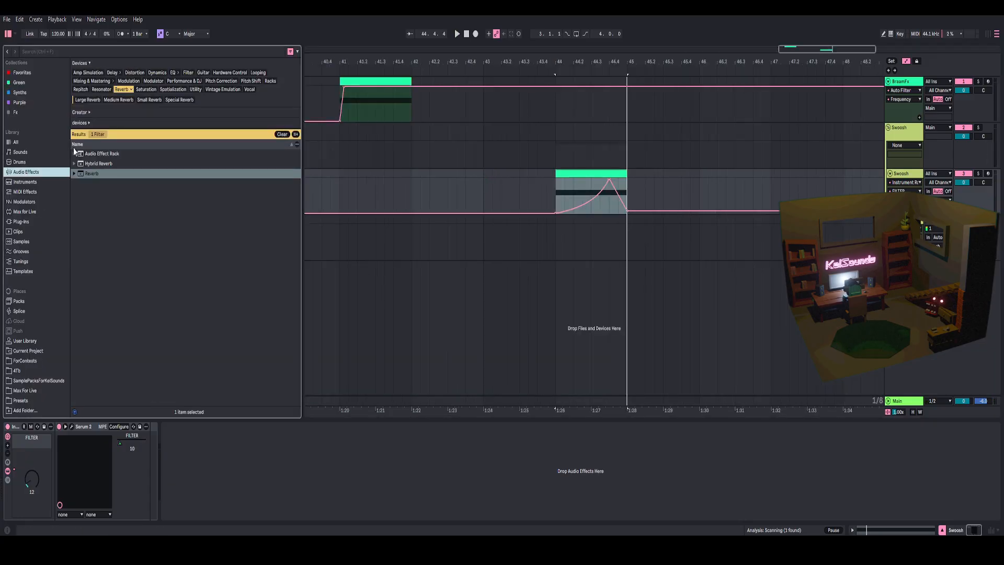
left_click(93, 175)
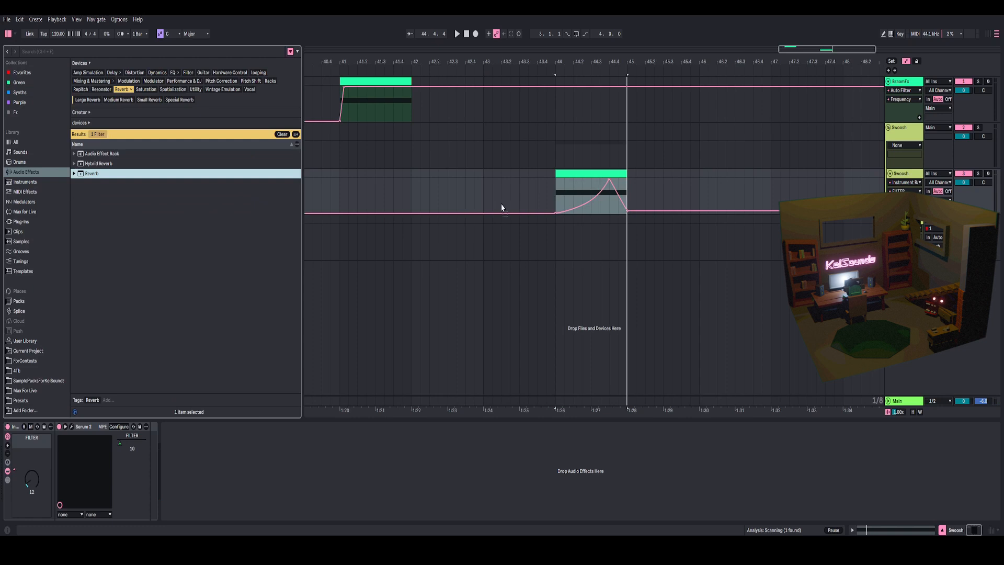
left_click_drag(597, 158, 597, 153)
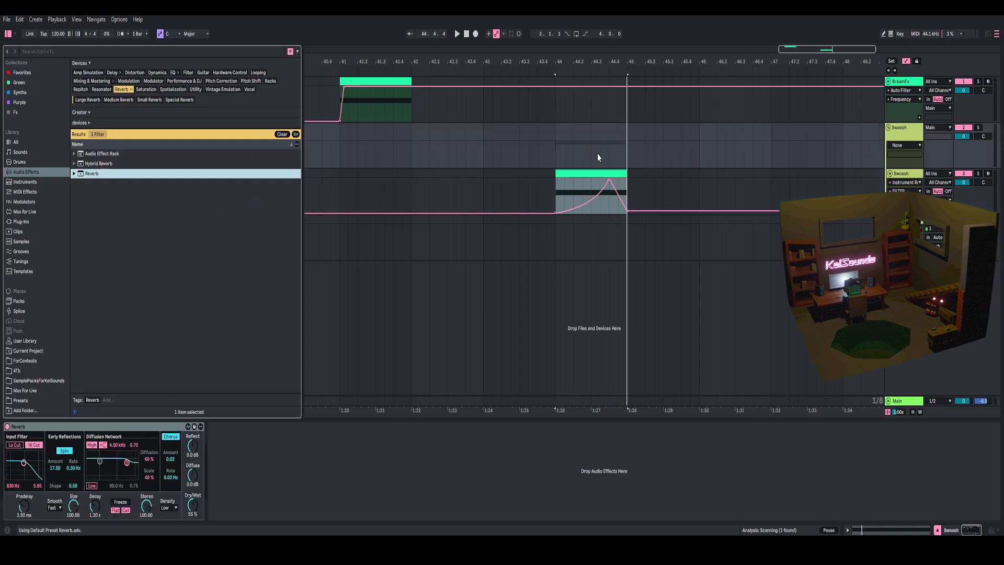
left_click(63, 435)
left_click(8, 34)
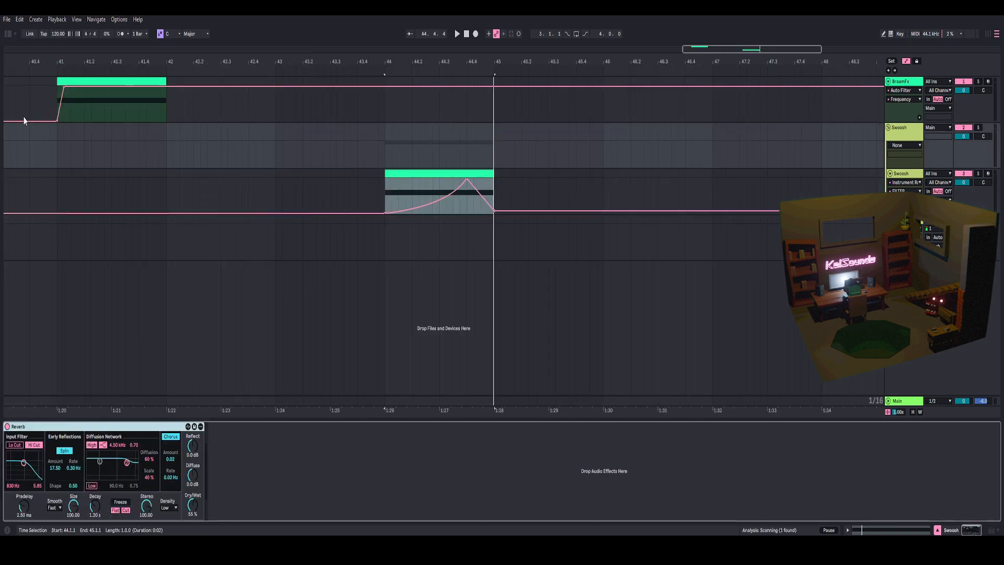
Enable the reverb's low cut and set input filter 3.76 kHz, decay 8.19 s, diffuse 1.9 dB, predelay 0.50 ms and size about 176
left_click(17, 447)
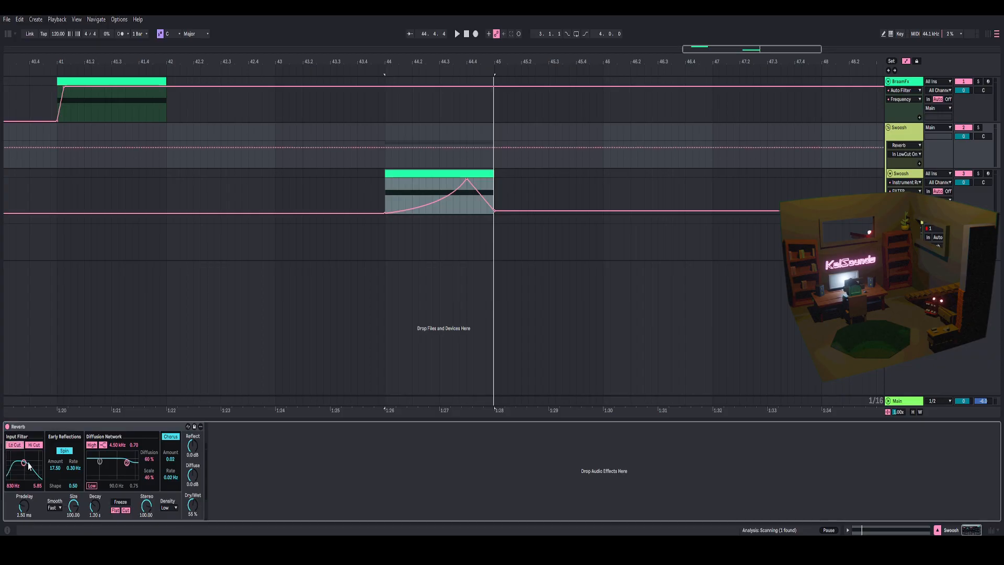
left_click_drag(30, 463, 32, 461)
left_click_drag(92, 508, 92, 486)
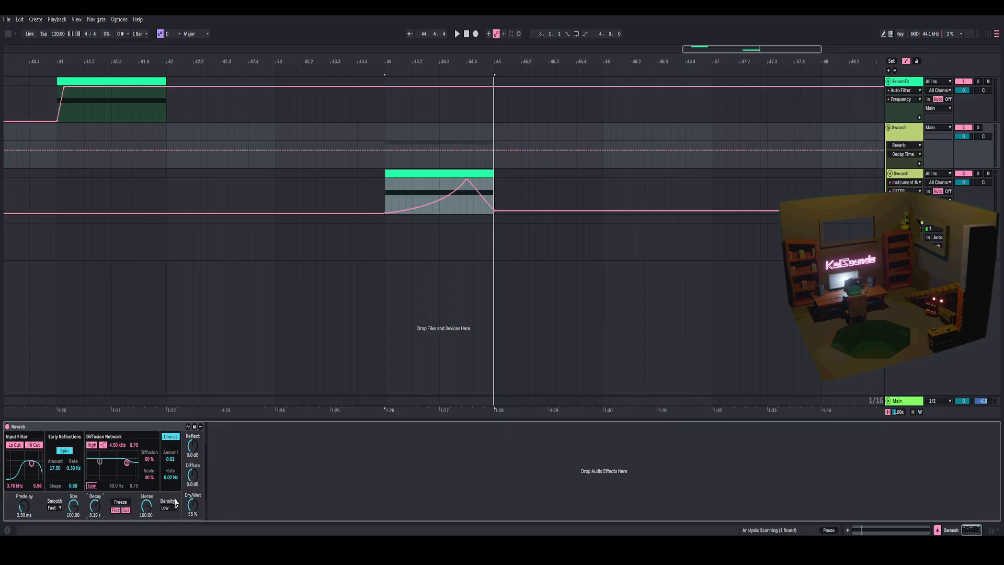
left_click_drag(193, 482, 192, 476)
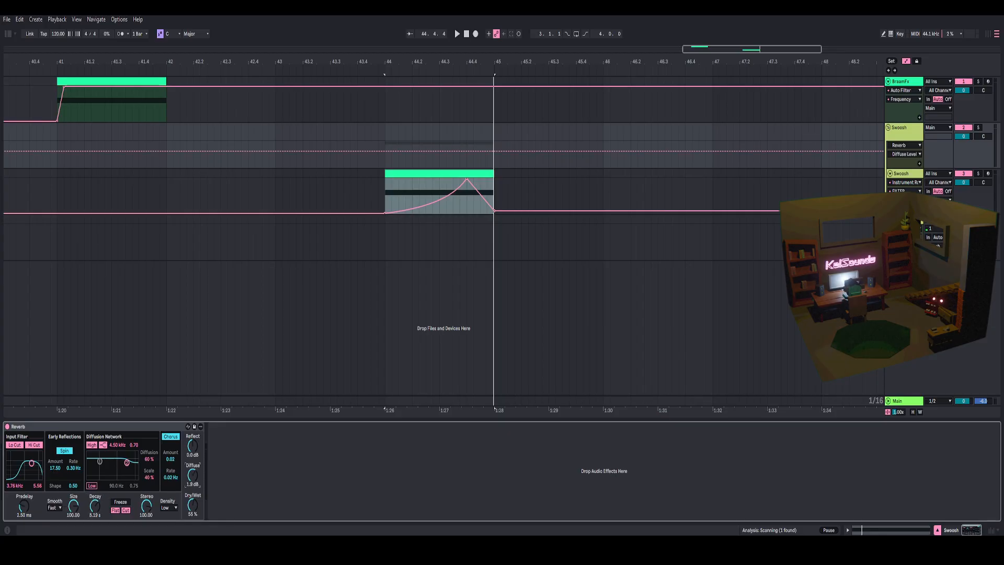
left_click_drag(26, 507, 76, 499)
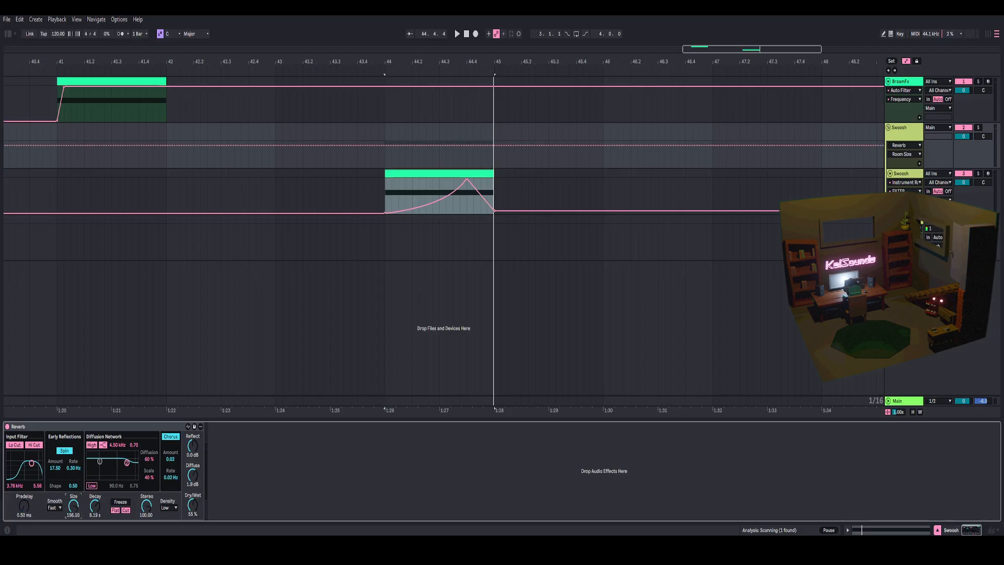
Set the reverb's Dry/Wet to 0% and show its automation on the Swoosh group track
left_click_drag(187, 509, 188, 523)
right_click(193, 506)
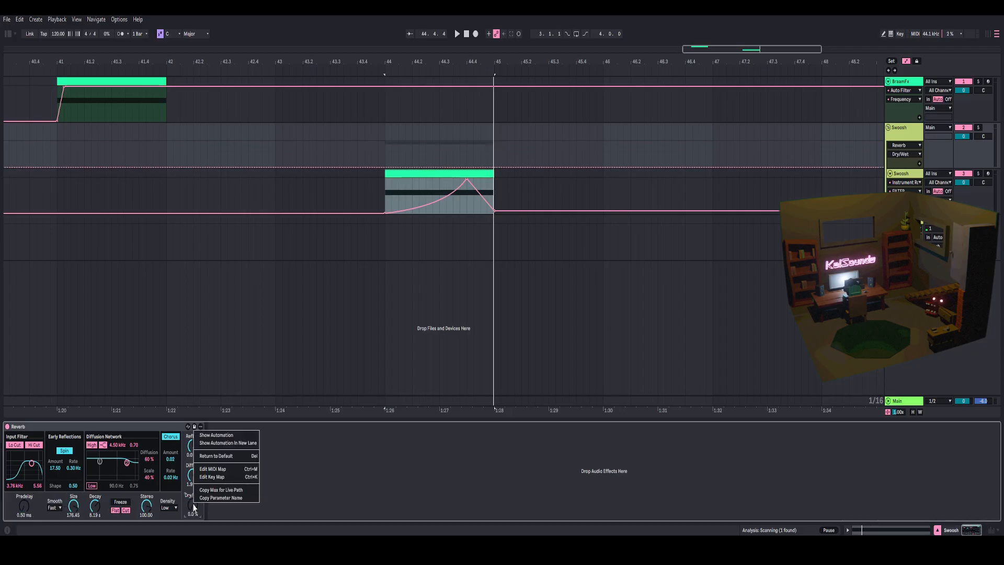
left_click(207, 436)
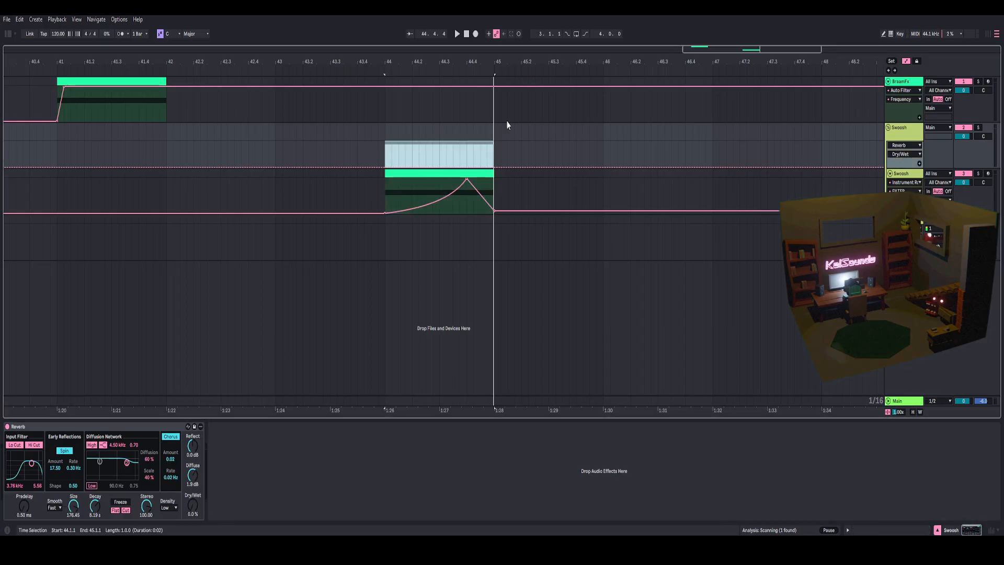
Draw Dry/Wet automation curving slowly up from 0% at the clip's start to roughly a third at its end, and audition it
left_click(384, 164)
left_click(463, 175)
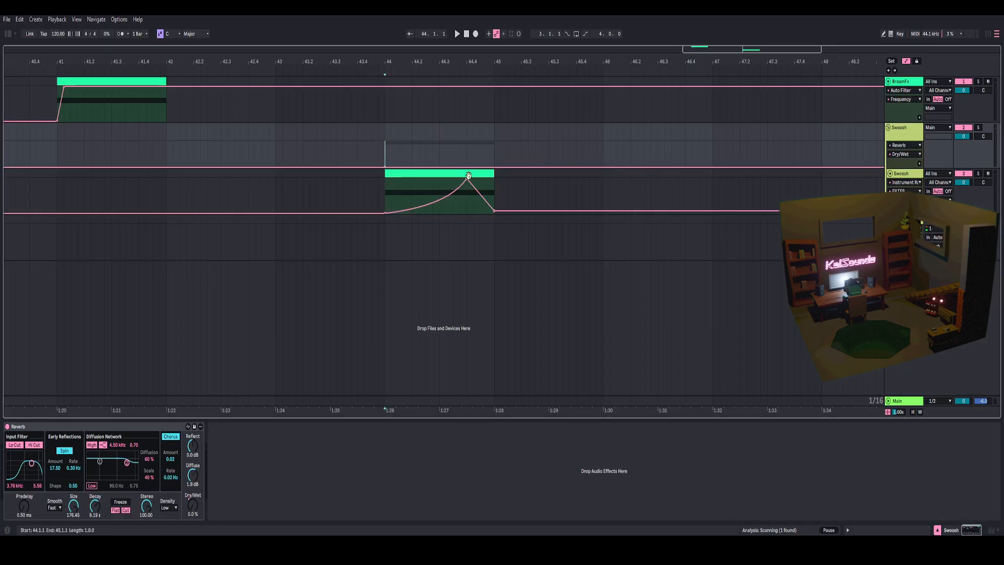
left_click_drag(495, 171, 495, 154)
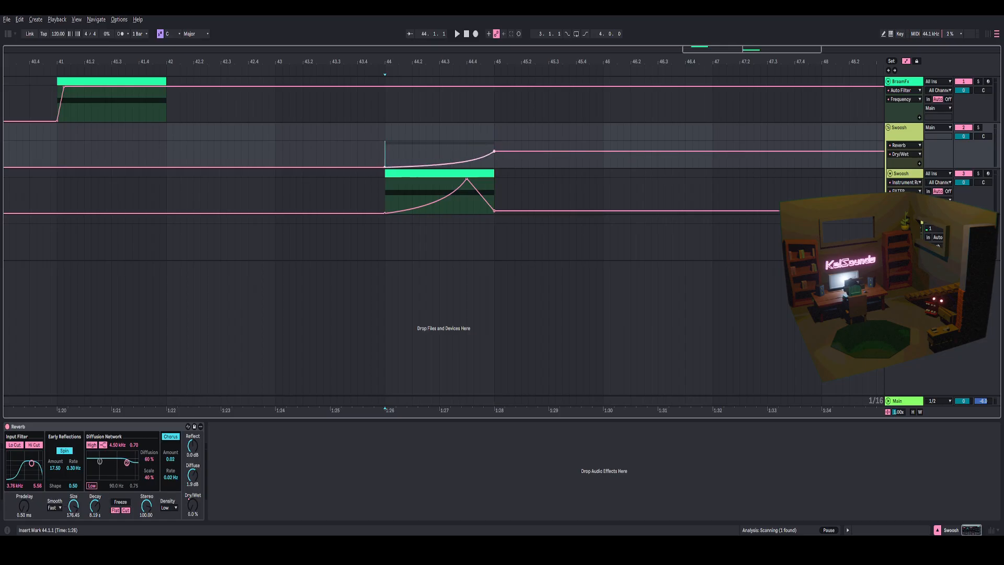
key("space")
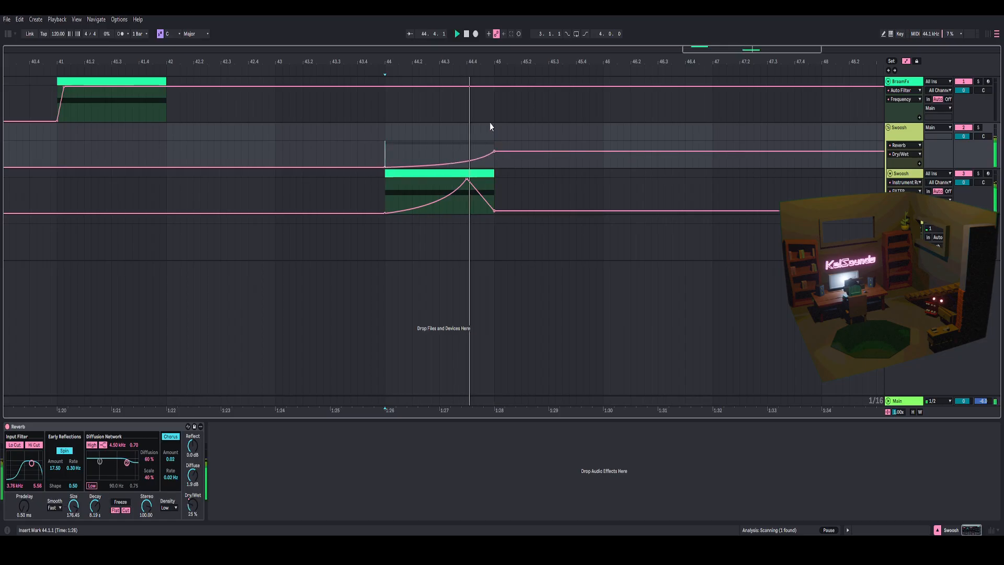
left_click_drag(487, 57, 486, 68)
key("space")
key("space")
Move the FILTER automation's peak to about three quarters through the clip and drop its end point to 0
left_click_drag(472, 156, 491, 181)
left_click_drag(426, 198, 426, 209)
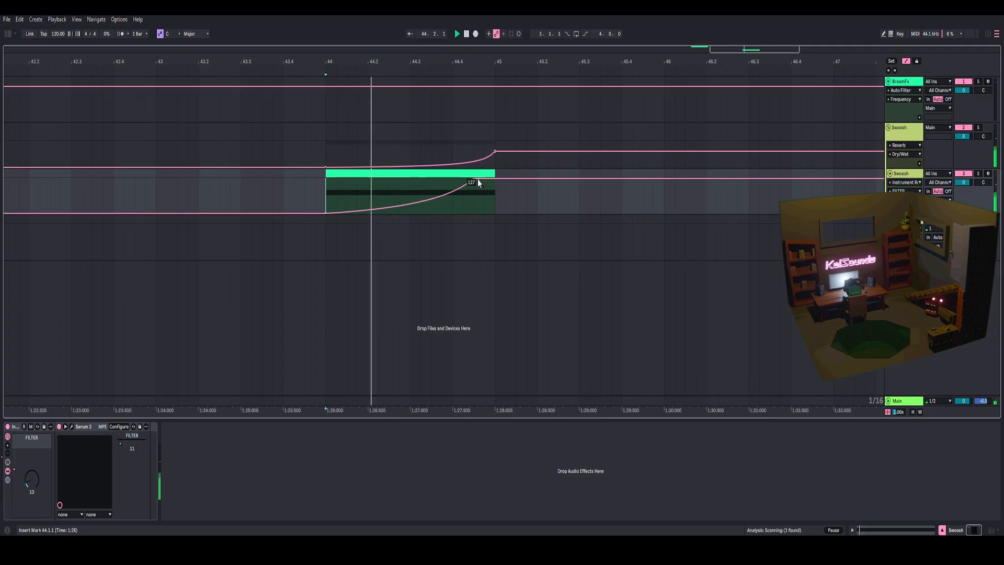
left_click_drag(474, 182, 453, 180)
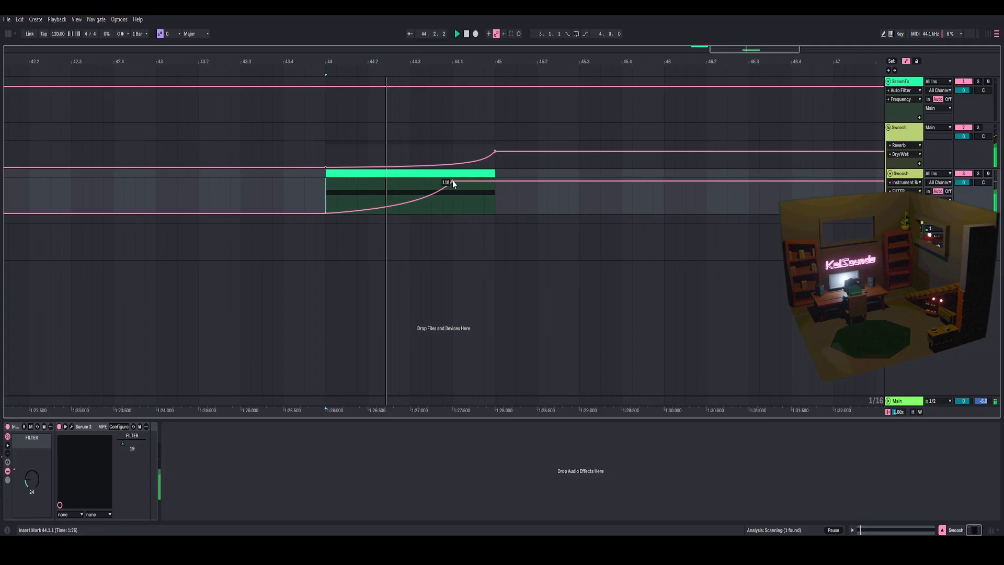
left_click_drag(494, 180, 494, 213)
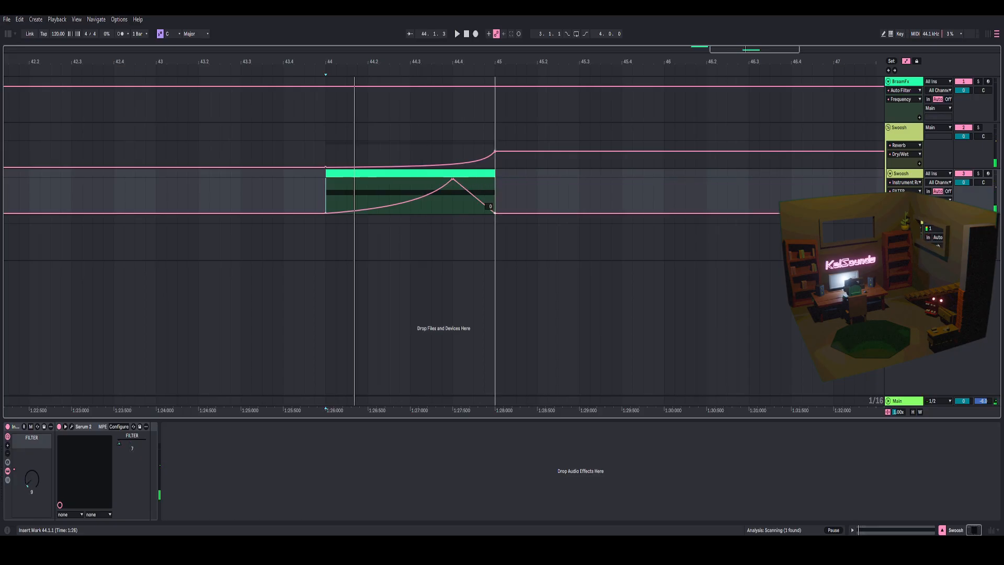
key("space")
Move the Dry/Wet automation's end point slightly earlier, bend the FILTER automation's fall inward and audition the result
left_click_drag(494, 151, 484, 152)
left_click_drag(463, 193, 463, 205)
key("space")
left_click(439, 149)
key("space")
key("space")
key("space")
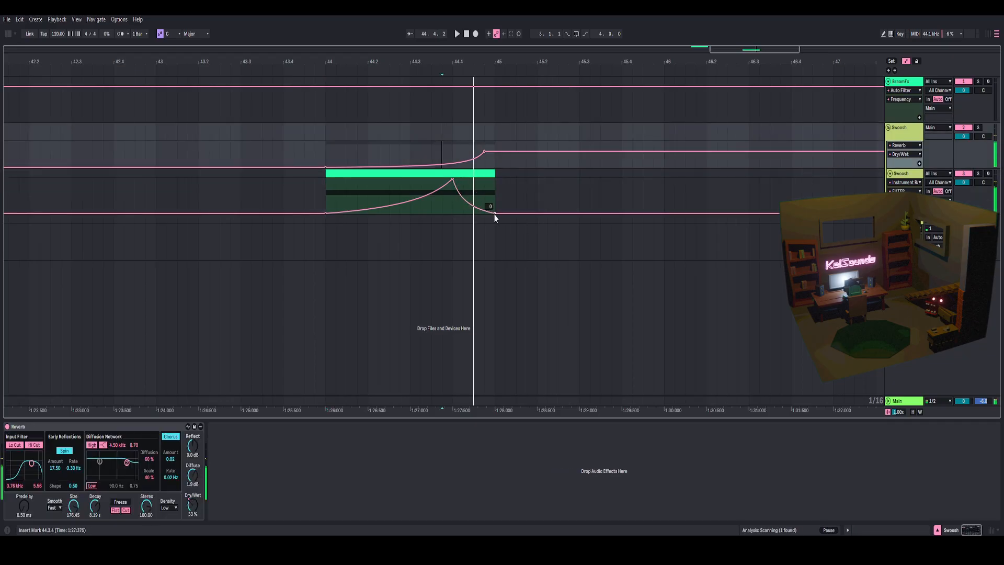
Raise the FILTER automation's end point slightly above zero and bend its falling part outward
left_click(495, 216)
key("space")
key("space")
left_click_drag(495, 213, 475, 194)
left_click(441, 205)
Audition the swoosh's peak and fall repeatedly
key("space")
key("space")
key("space")
key("space")
key("space")
key("space")
key("space")
key("space")
key("space")
key("space")
key("space")
key("space")
key("space")
key("space")
key("space")
key("space")
key("space")
key("space")
key("space")
Adjust the FILTER automation's rising curve and lower its end point to 0 while auditioning from the clip's start
left_click(325, 194)
key("space")
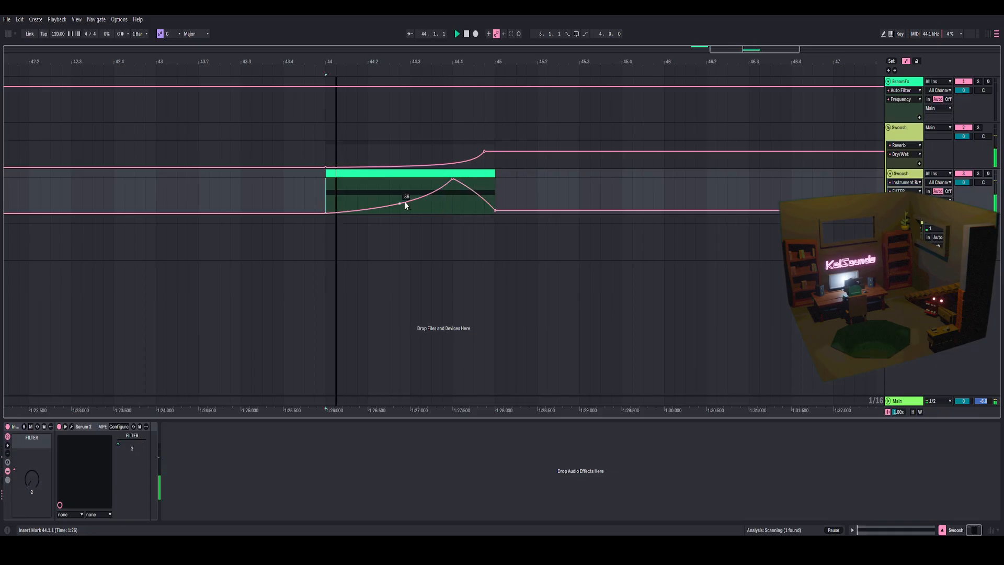
left_click_drag(405, 206, 405, 210)
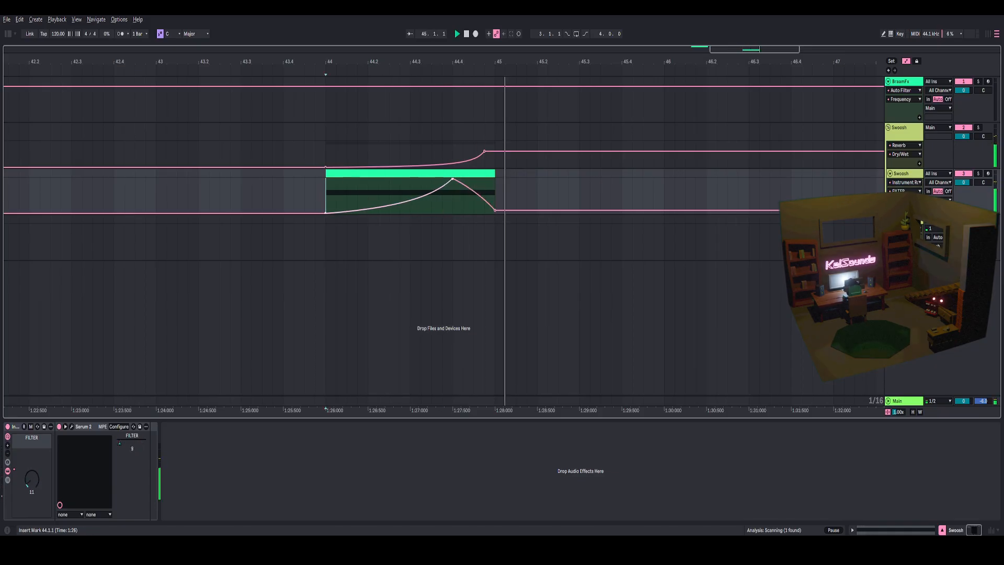
key("space")
key("space")
left_click_drag(494, 210, 494, 214)
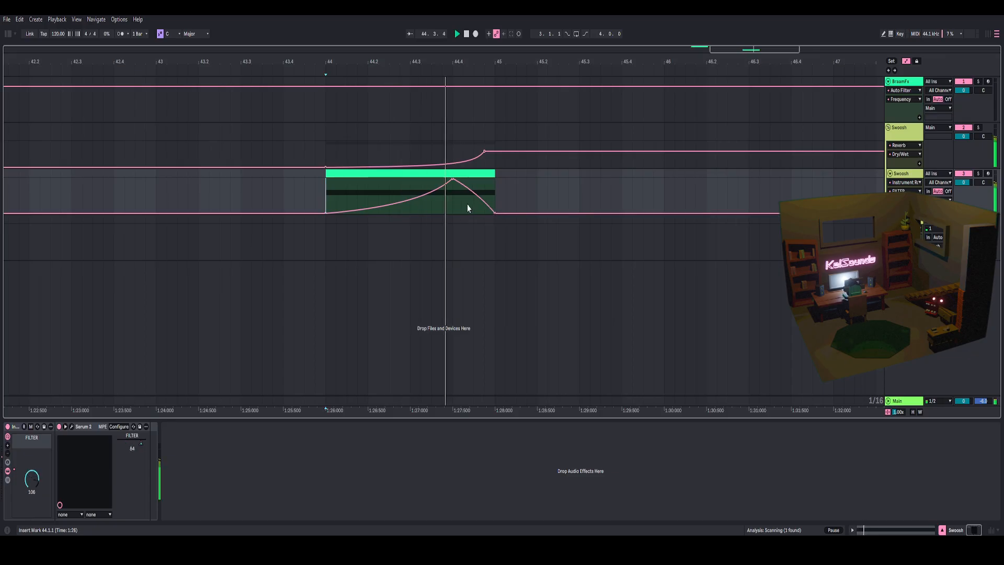
key("space")
key("space")
Move the FILTER automation's peak close to the clip's end, raise the end point to 78 and audition the clip
left_click_drag(453, 179, 484, 179)
key("space")
key("space")
left_click_drag(495, 212, 494, 191)
key("space")
key("space")
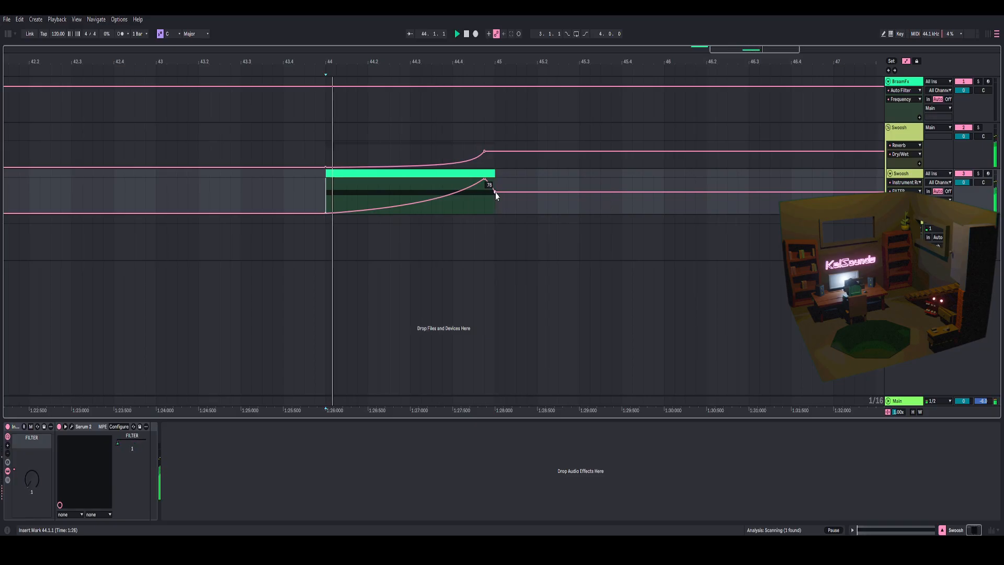
key("space")
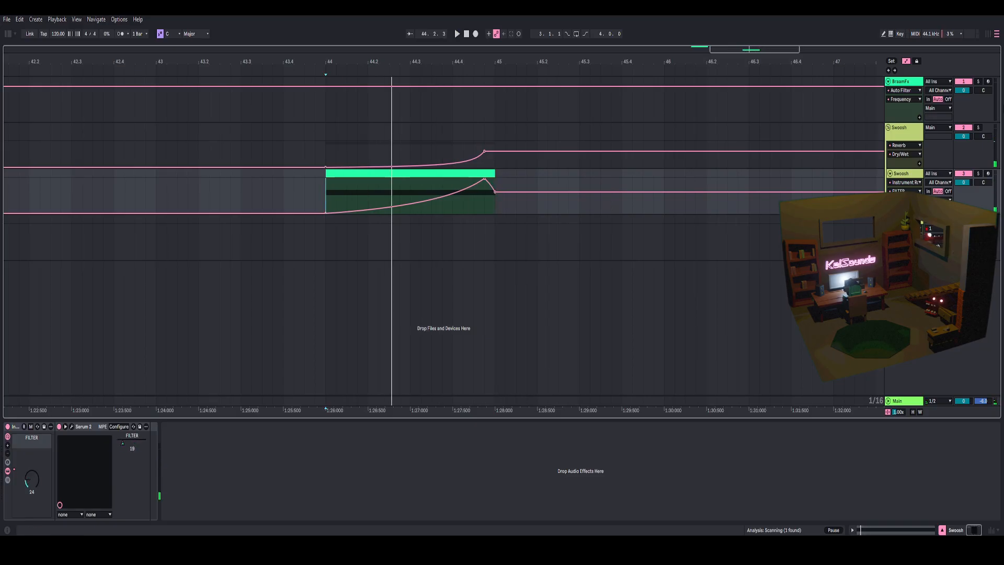
left_click(910, 165)
left_click(901, 175)
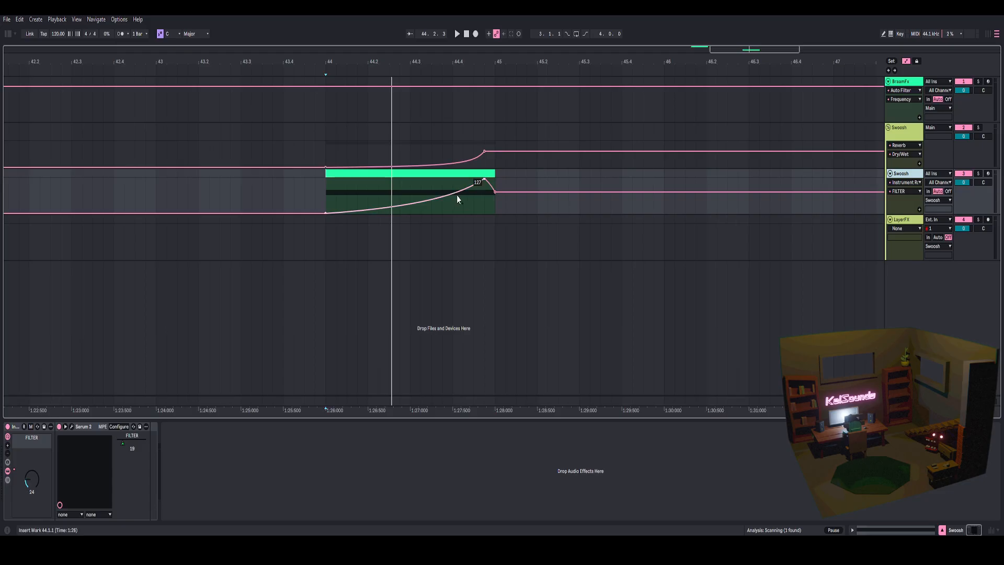
left_click(454, 180)
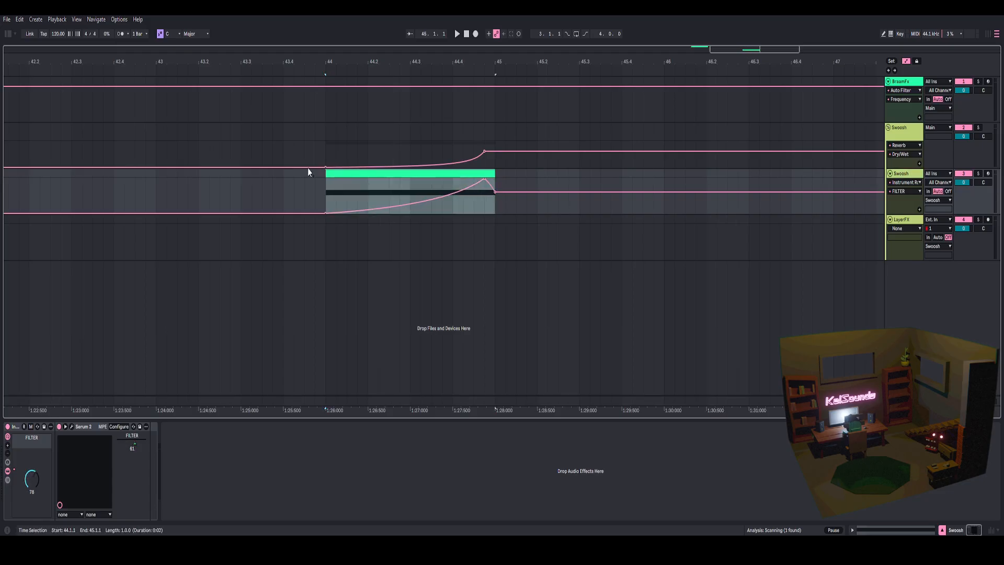
Search the sample pack folder for "fx" and open the Coke Can Percussion and FX pack under For Sound Squad
left_click(8, 34)
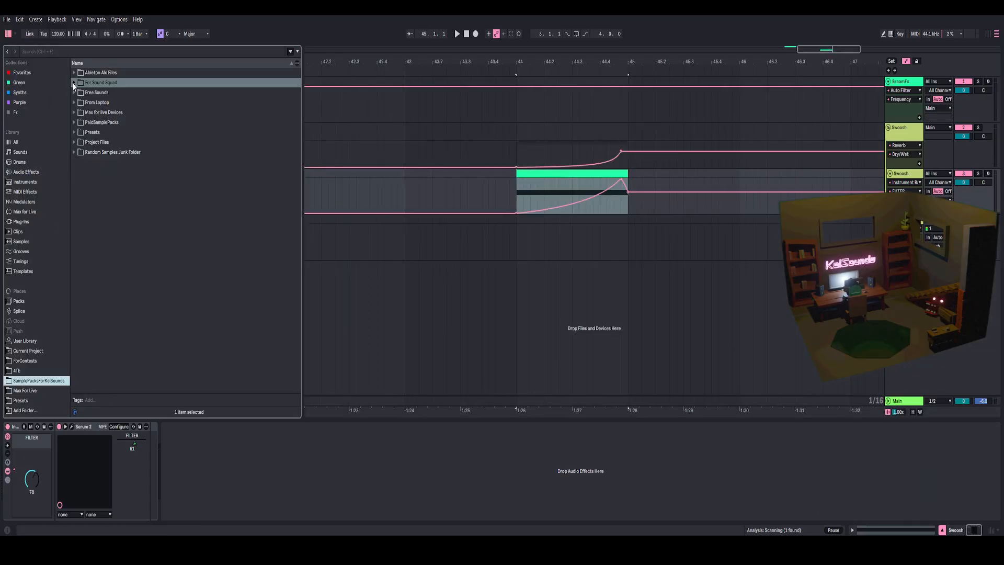
left_click(73, 83)
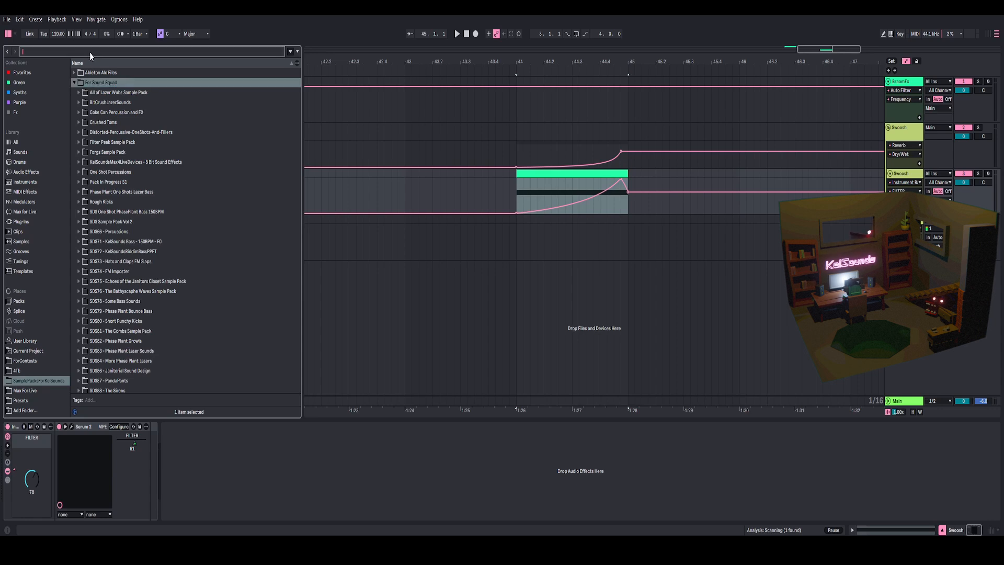
type("fx")
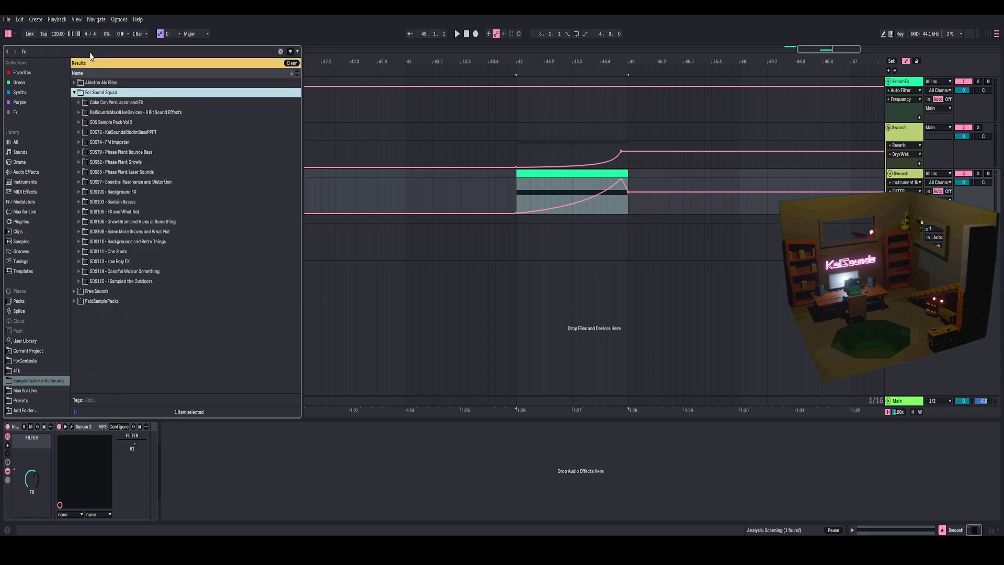
left_click(78, 102)
Preview several FX samples and place "4 - KelSounds FX" on the LayerFX track
left_click(103, 124)
left_click(118, 132)
key("Down")
left_click(119, 122)
left_click(118, 112)
left_click(118, 132)
left_click(118, 143)
left_click_drag(116, 147, 406, 247)
left_click(8, 34)
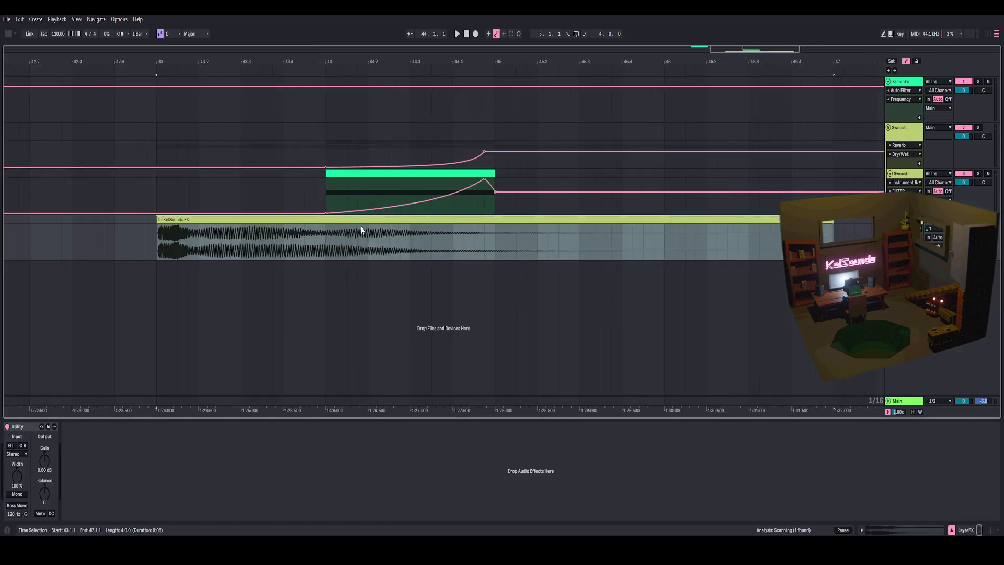
Reverse the FX sample, fitted to the one-bar swoosh clip, and give it a long, slow-starting fade-in
key("r")
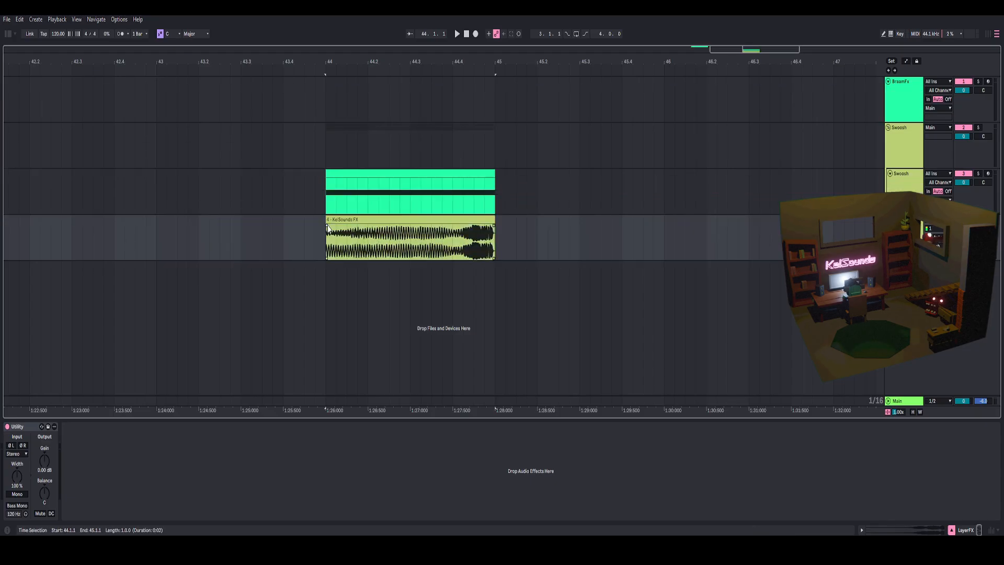
left_click_drag(327, 226, 484, 240)
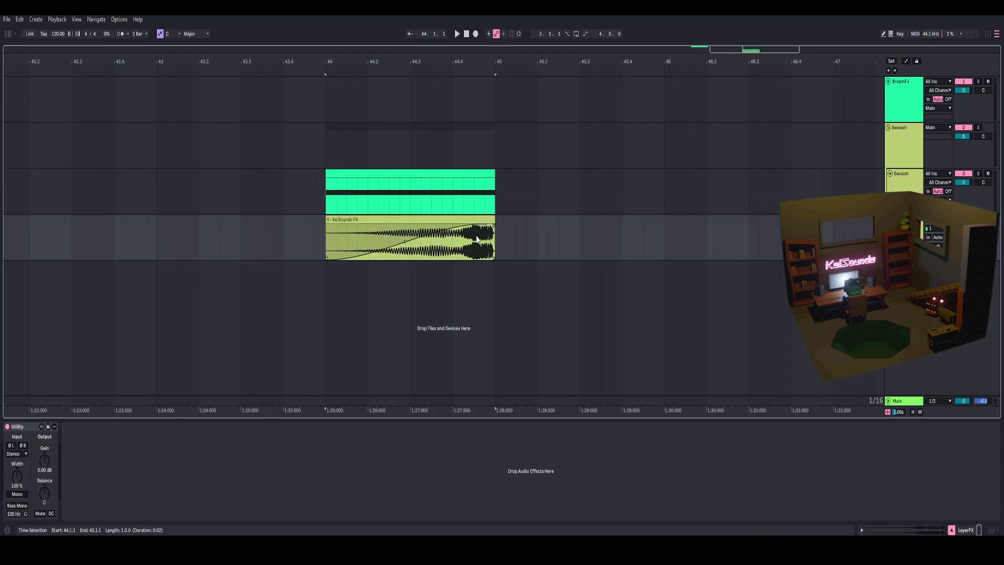
left_click_drag(411, 244, 418, 255)
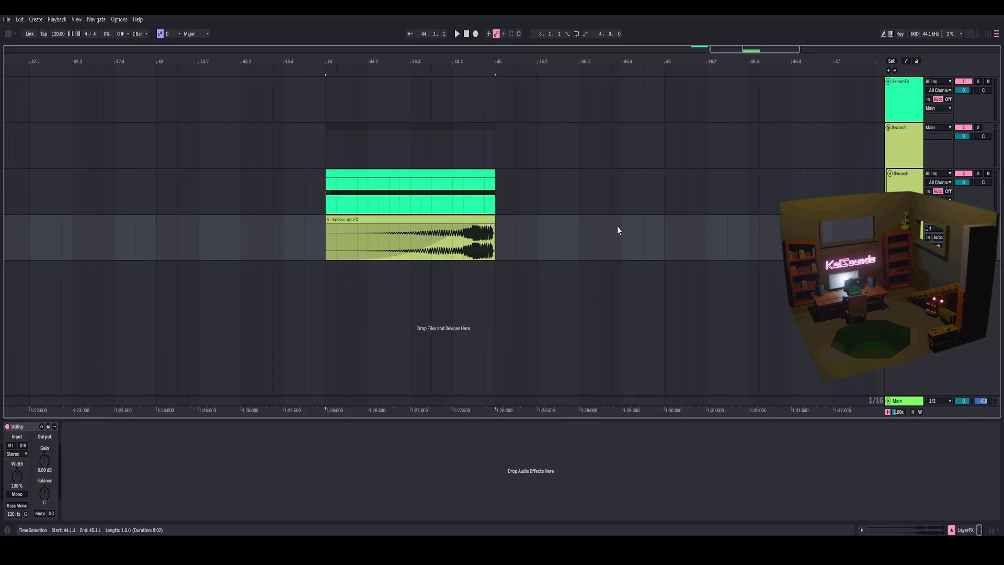
Audition the layered swoosh, trim the reversed sample's end and shift it to span 44.1.2 to 45.1.1
key("space")
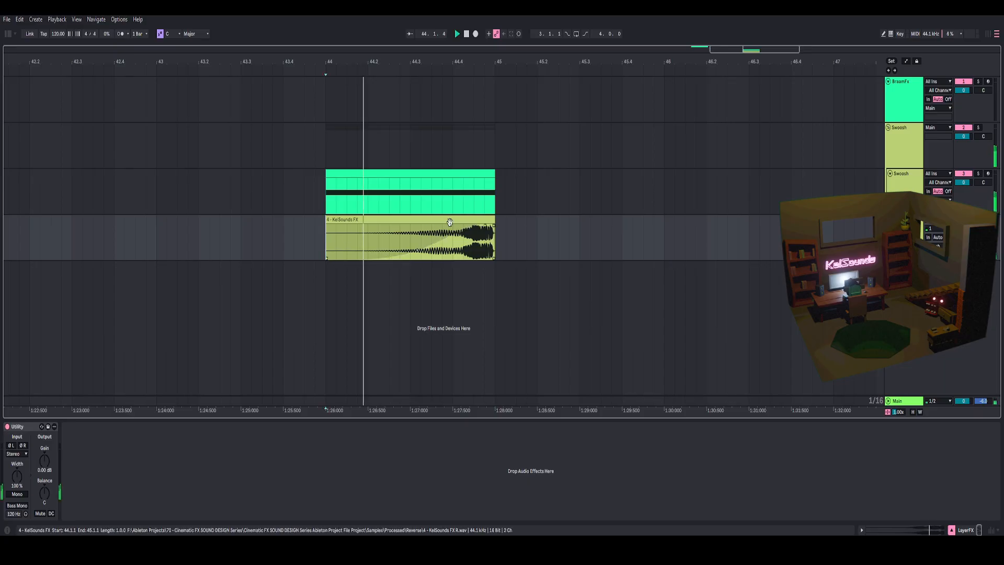
key("space")
key("space")
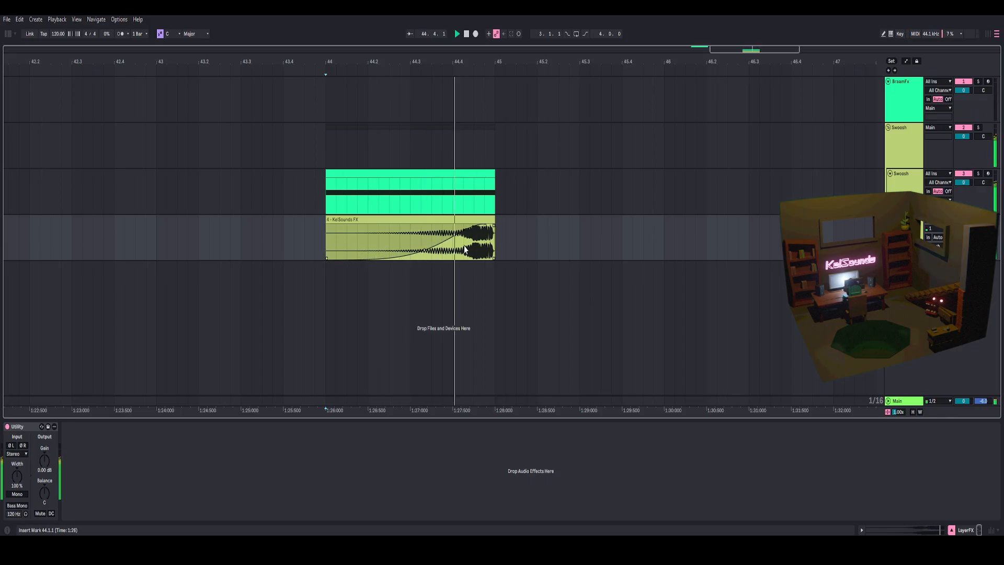
key("space")
left_click_drag(492, 222, 478, 220)
key("space")
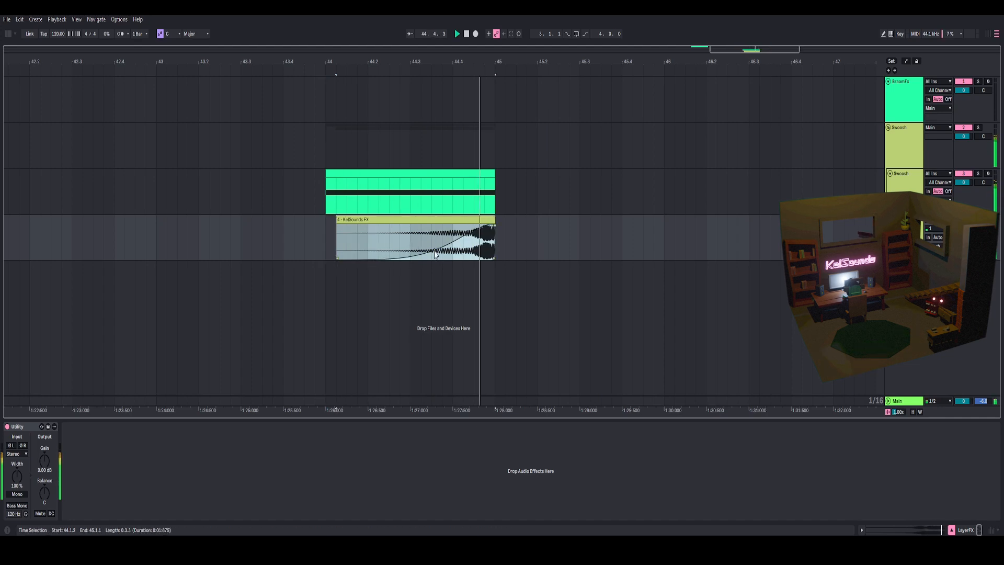
Adjust the fade-in curve of the reversed FX sample on LayerFX and audition the layered swoosh
left_click_drag(434, 251, 444, 256)
key("space")
key("space")
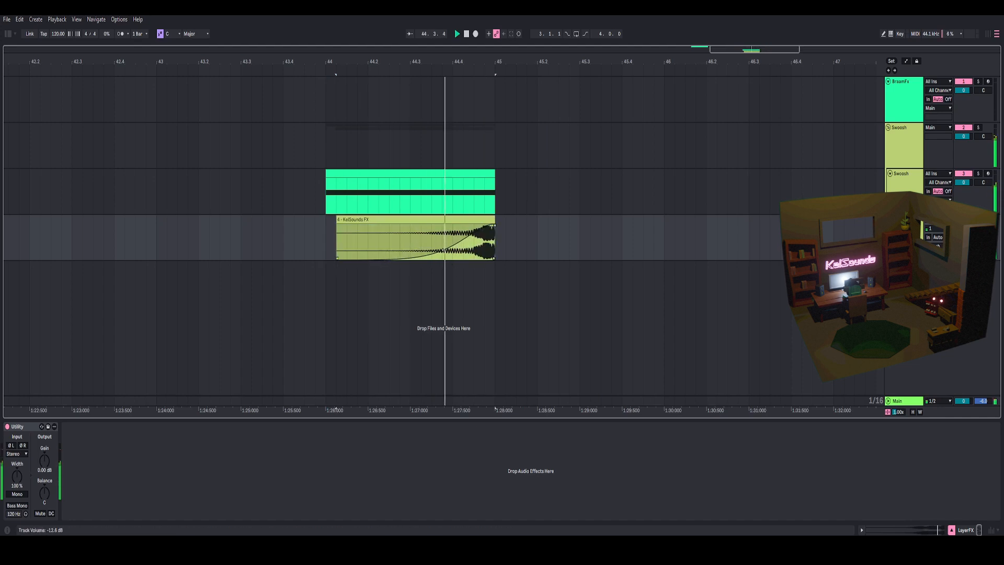
Add a Saturator ahead of the Reverb on the Swoosh group and set its Dry/Wet to 22% while auditioning
left_click(913, 151)
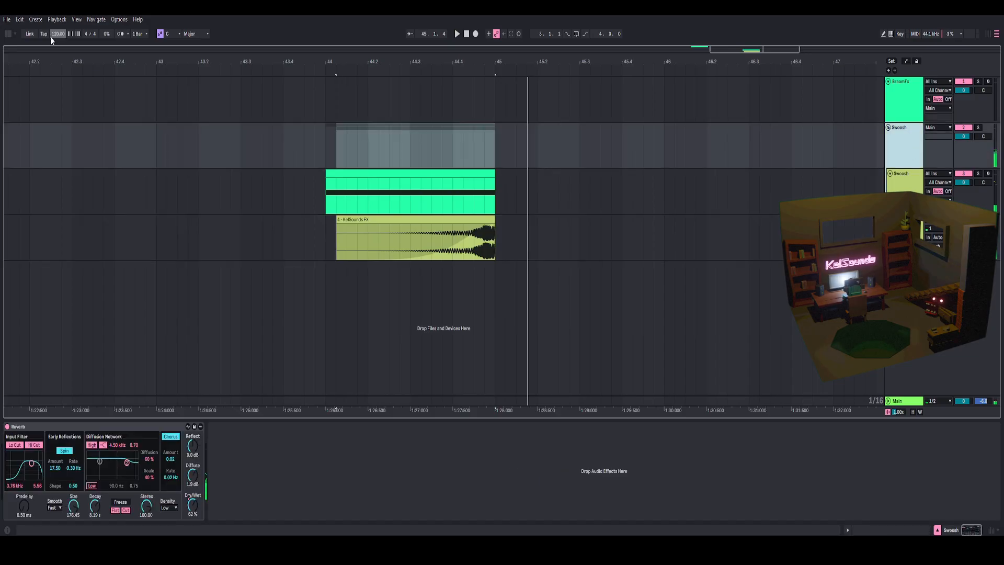
left_click(7, 34)
left_click(75, 93)
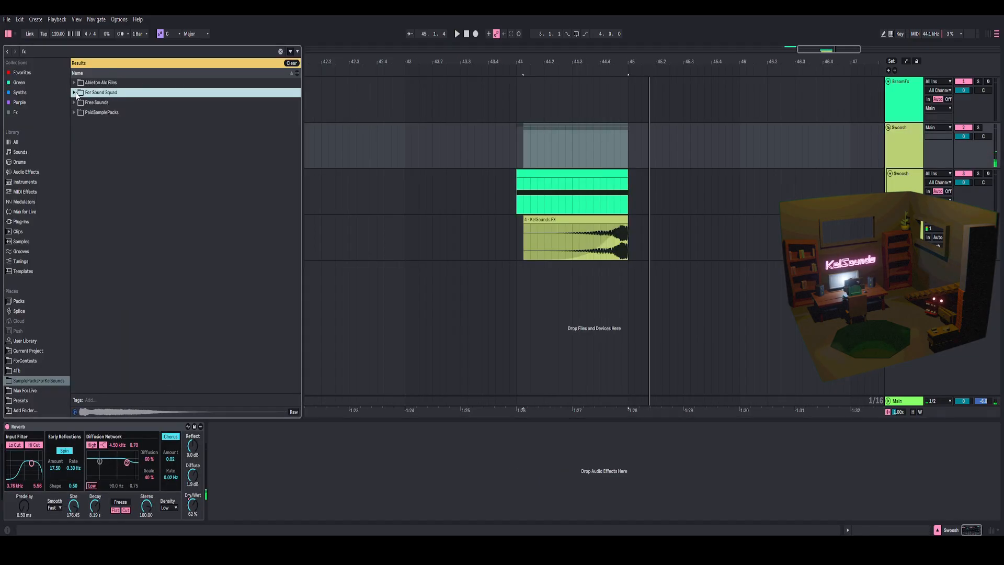
left_click(280, 51)
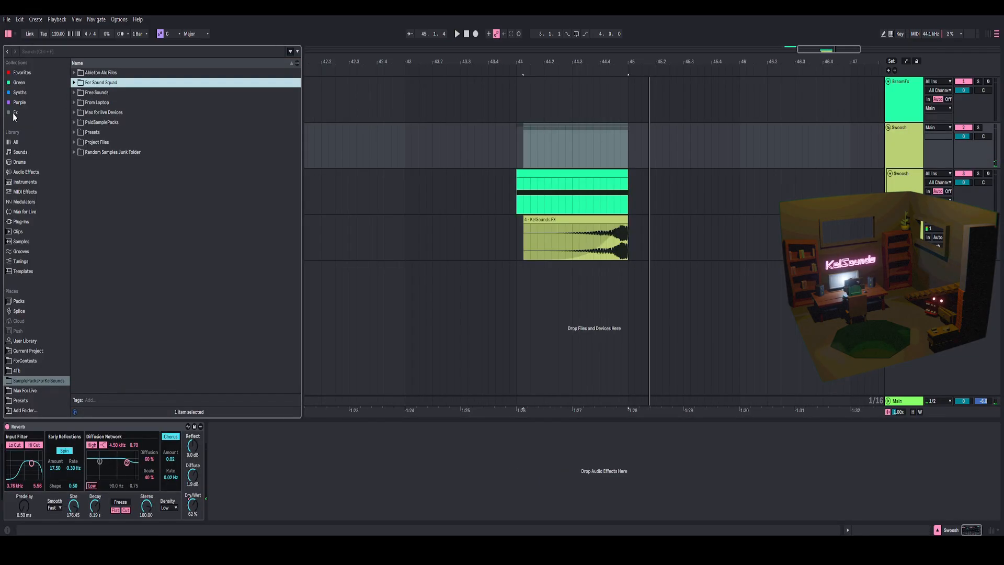
left_click(21, 172)
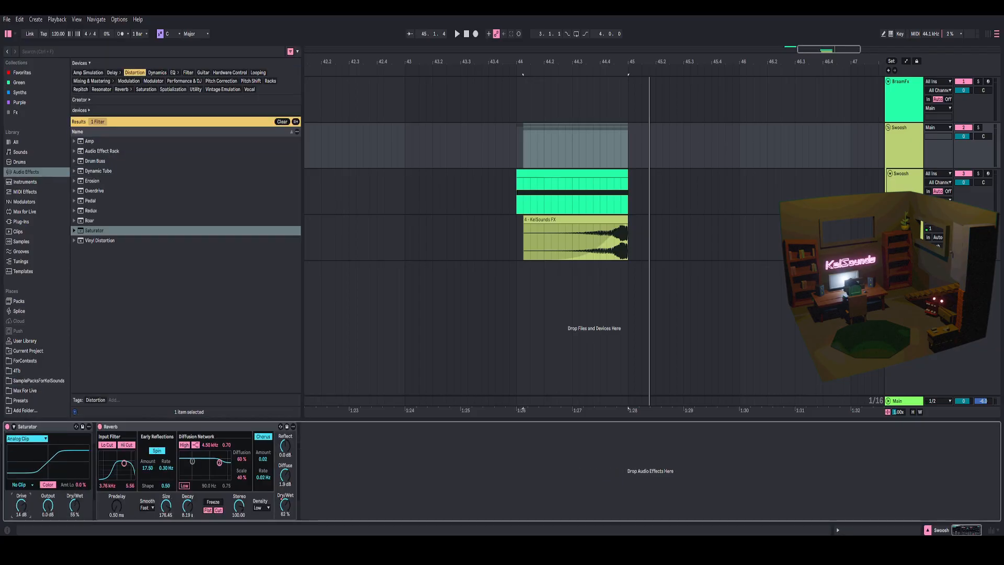
key("space")
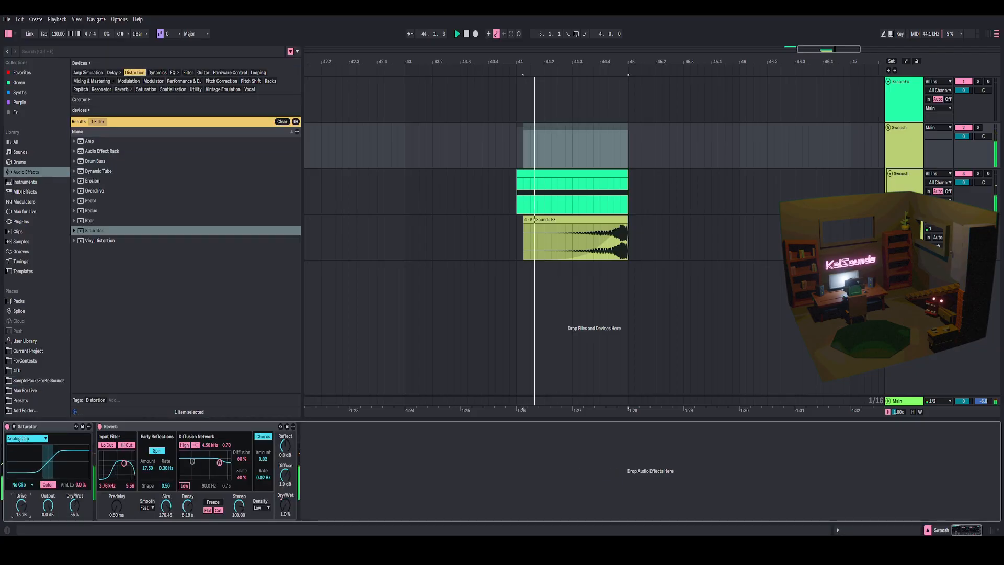
left_click_drag(80, 505, 80, 540)
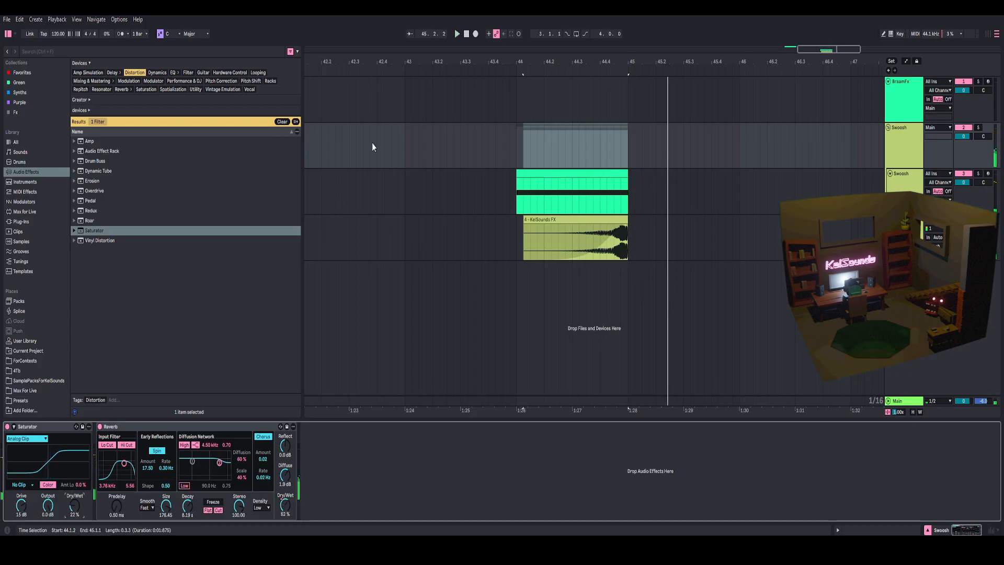
In the Swoosh track's Serum 2 modulation matrix, route LFO 1 to the global Amp at the full positive amount
left_click(536, 190)
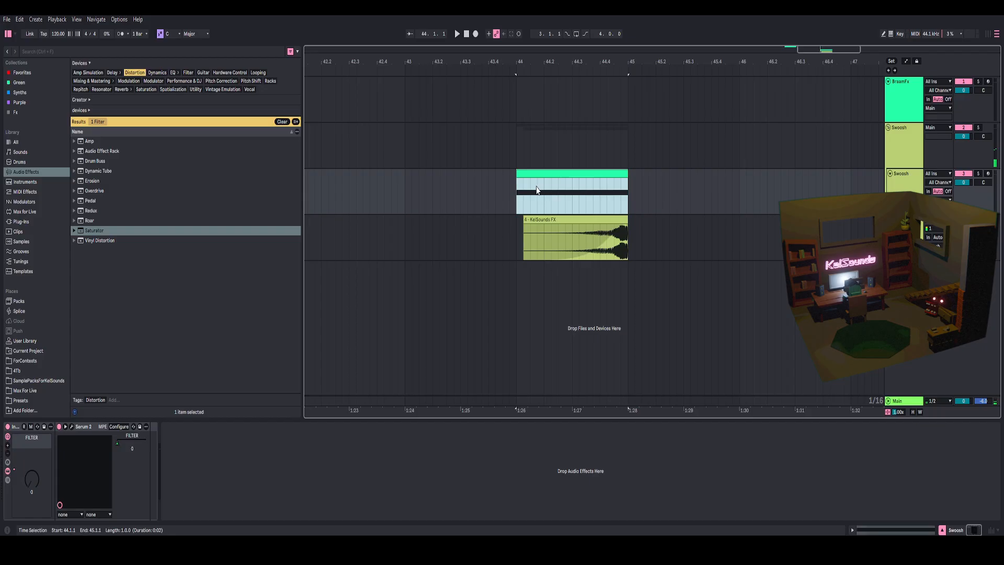
left_click(72, 426)
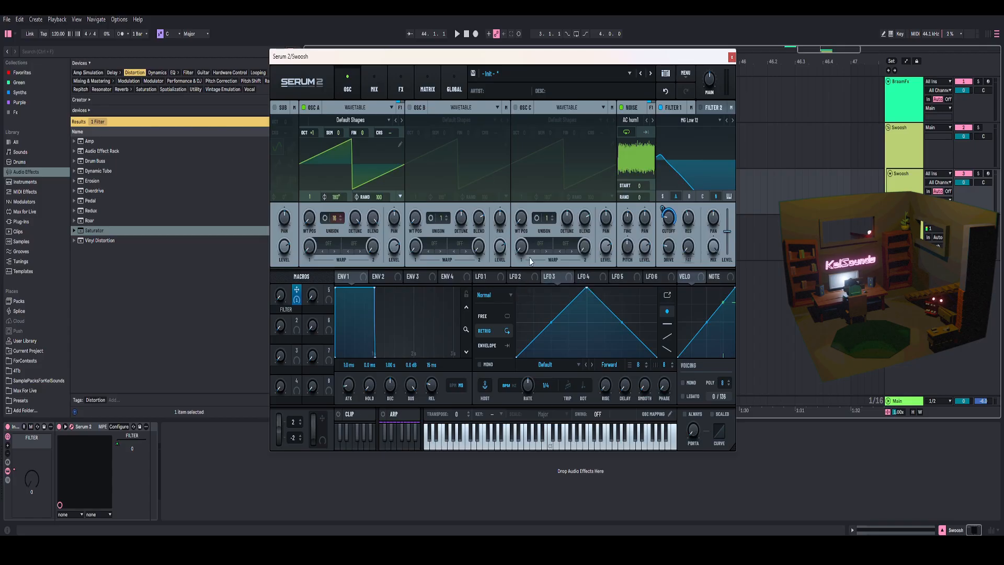
left_click(424, 88)
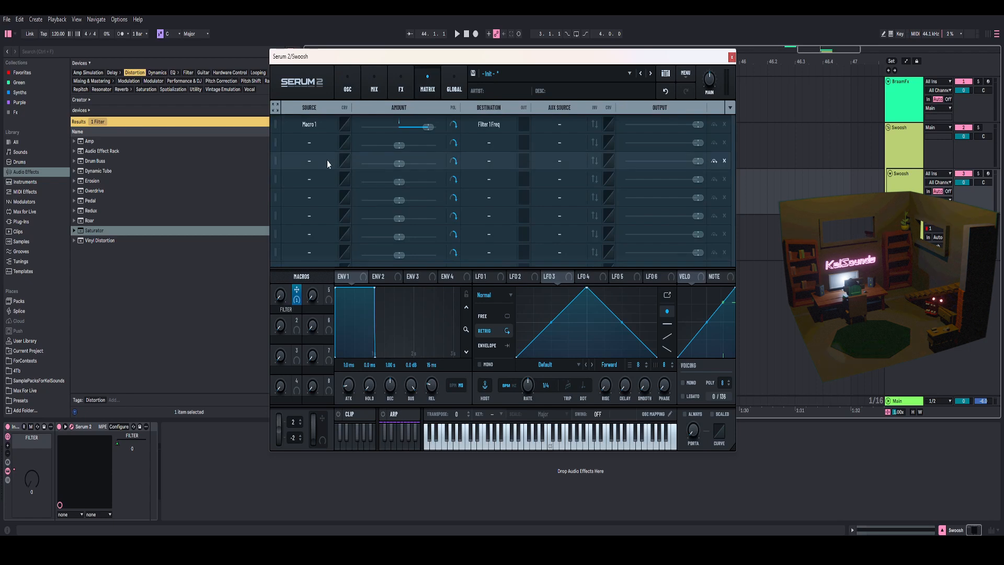
left_click(308, 143)
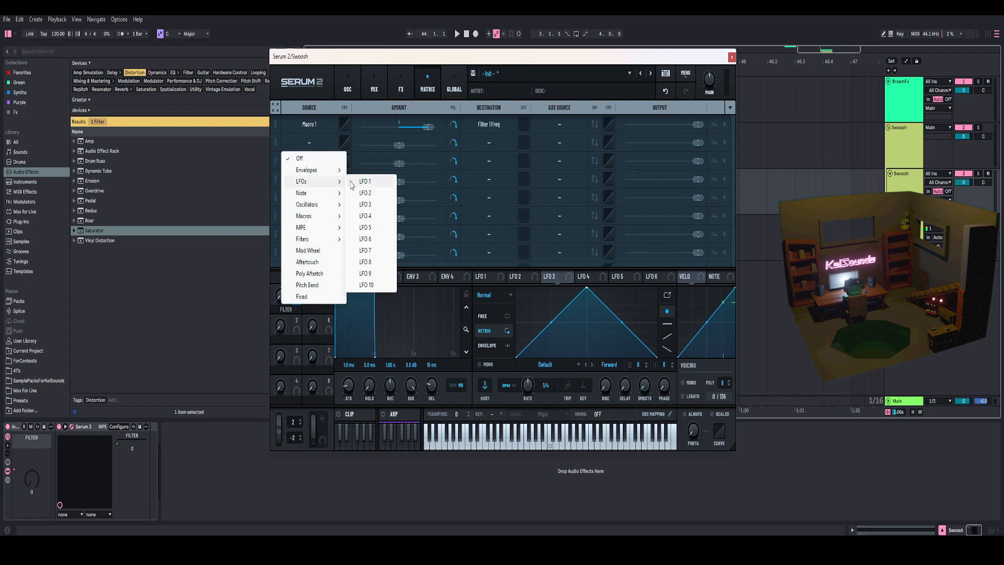
left_click(365, 182)
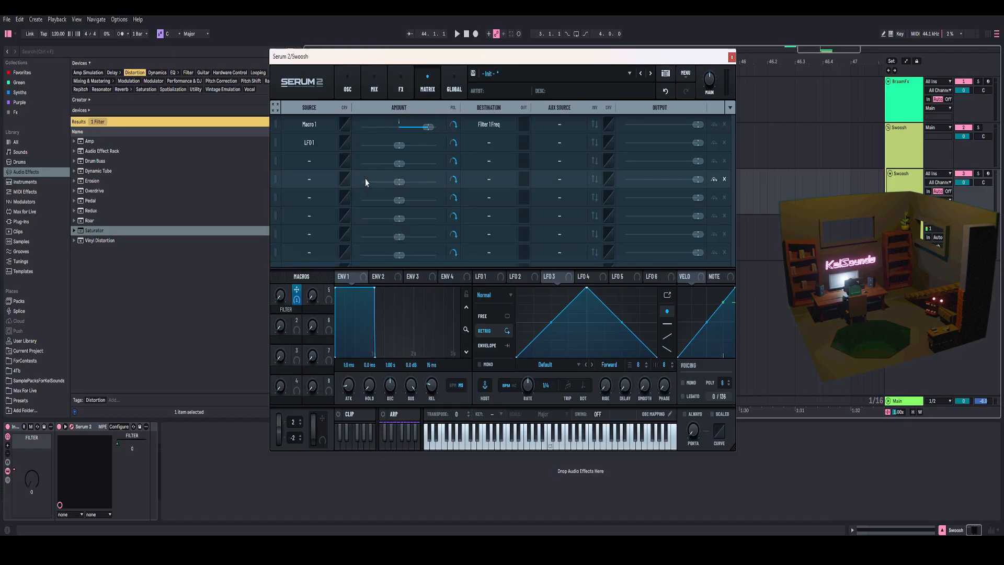
left_click(491, 144)
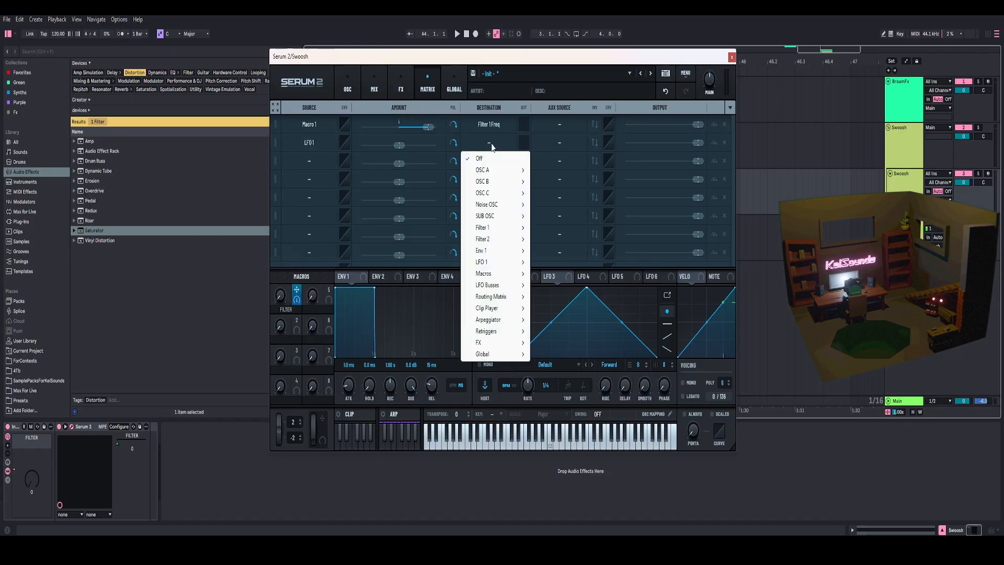
mouse_move(488, 354)
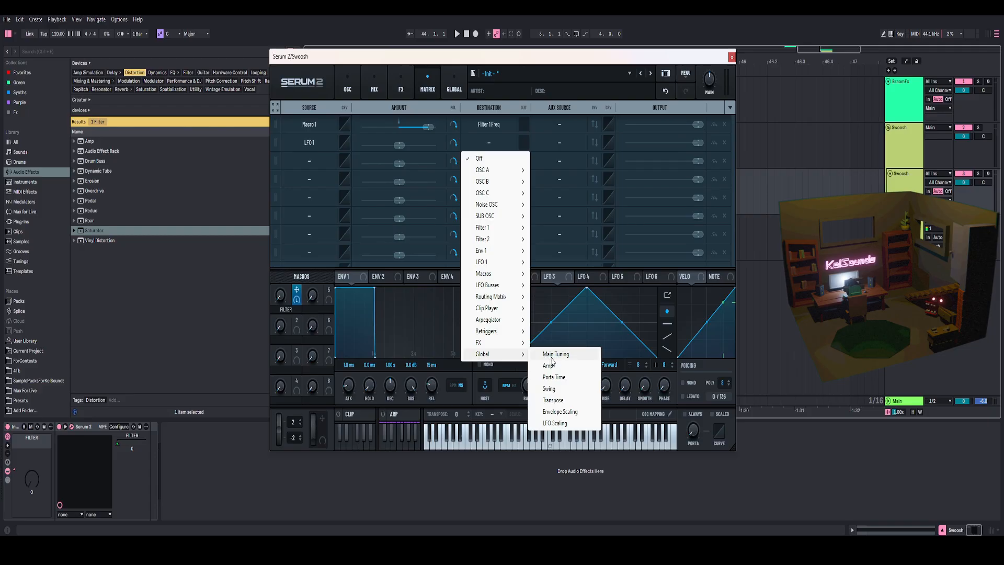
left_click(549, 364)
left_click_drag(400, 146, 421, 152)
Switch LFO 1's rate from tempo-synced to Hz, audition different speeds and set it to 100 Hz
left_click(494, 277)
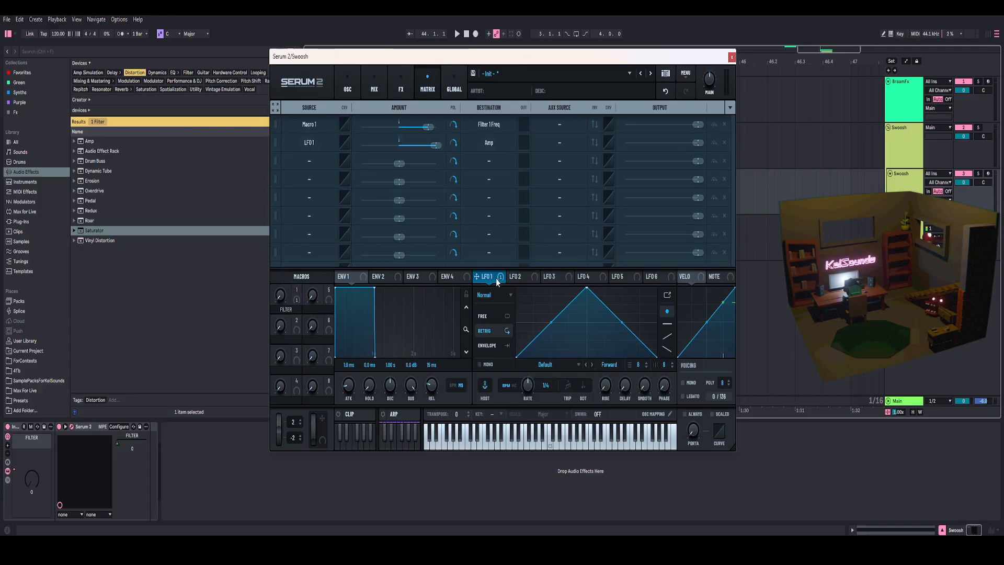
left_click(514, 386)
key("space")
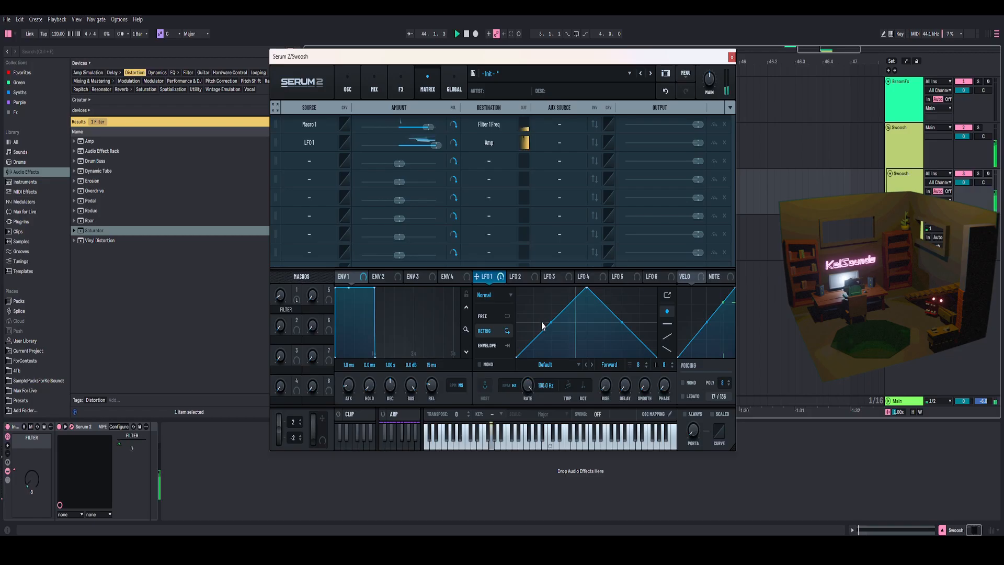
left_click_drag(534, 390, 545, 364)
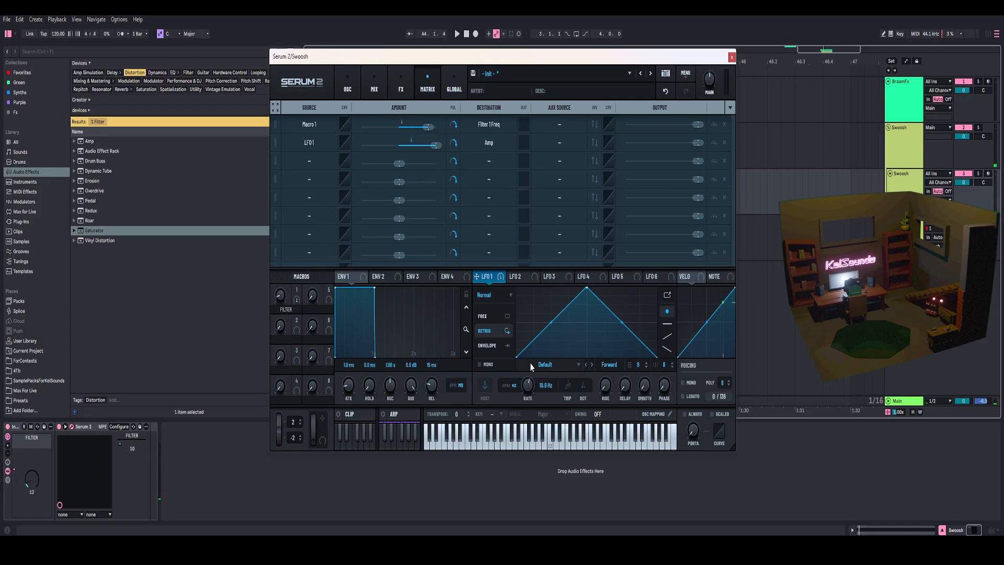
left_click_drag(528, 391, 527, 428)
key("space")
Expose Serum 2's LFO 1 Rate on the device in Live and show its automation on the Swoosh track
left_click(119, 427)
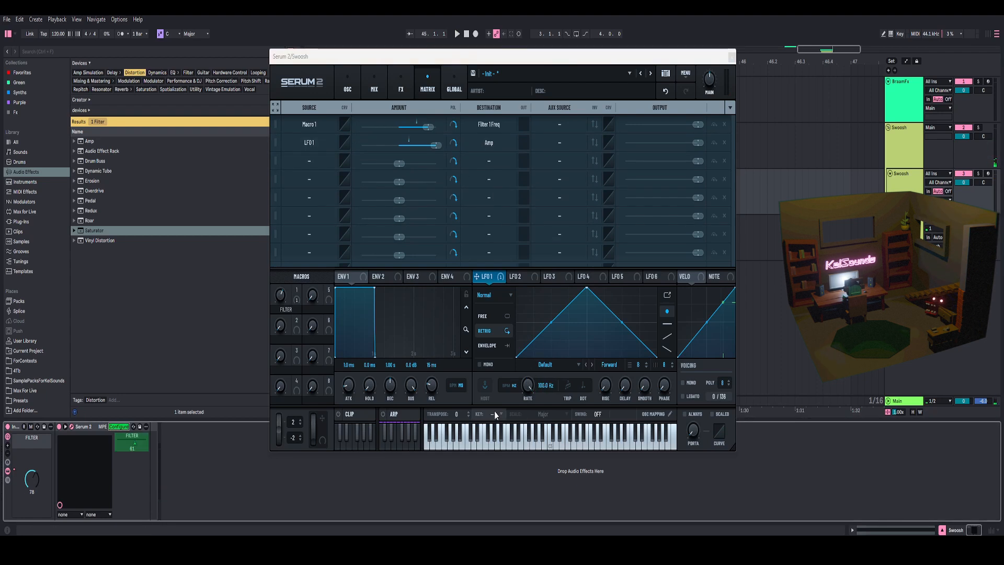
left_click(124, 428)
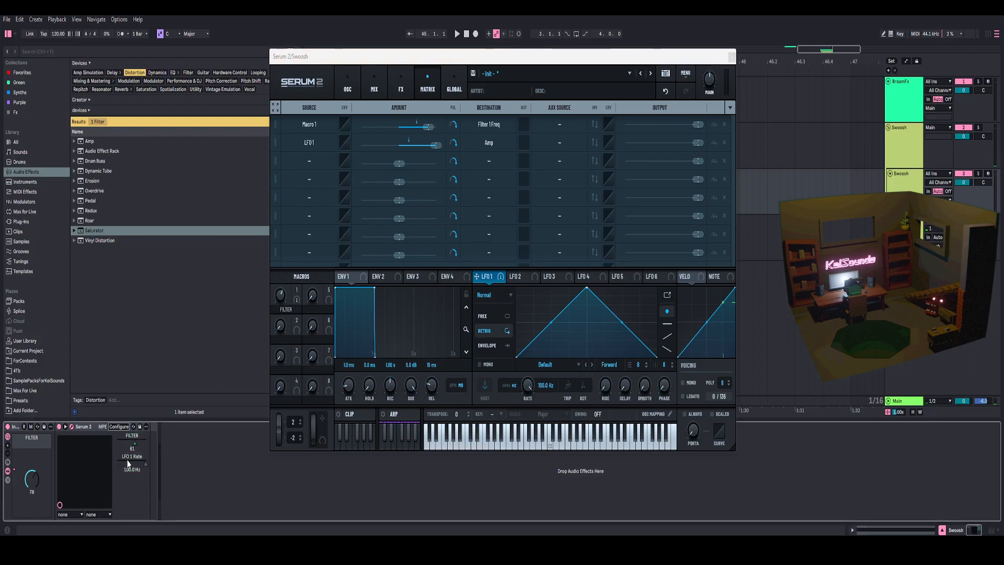
right_click(131, 463)
left_click(157, 242)
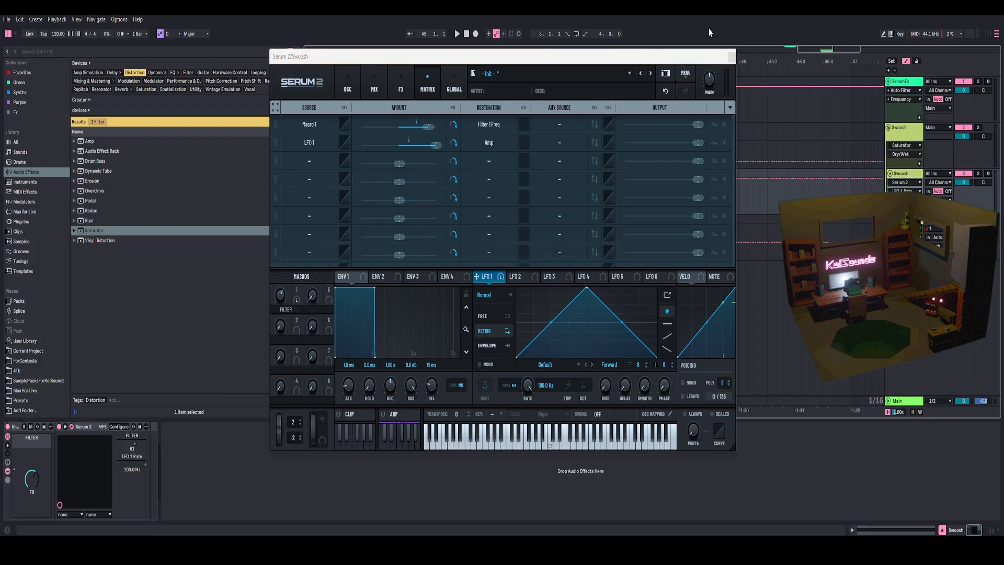
left_click(731, 59)
Automate LFO 1 Rate to fall from 100 Hz at bar 44 to 4.0 Hz at bar 45, auditioning the swoosh
left_click(510, 187)
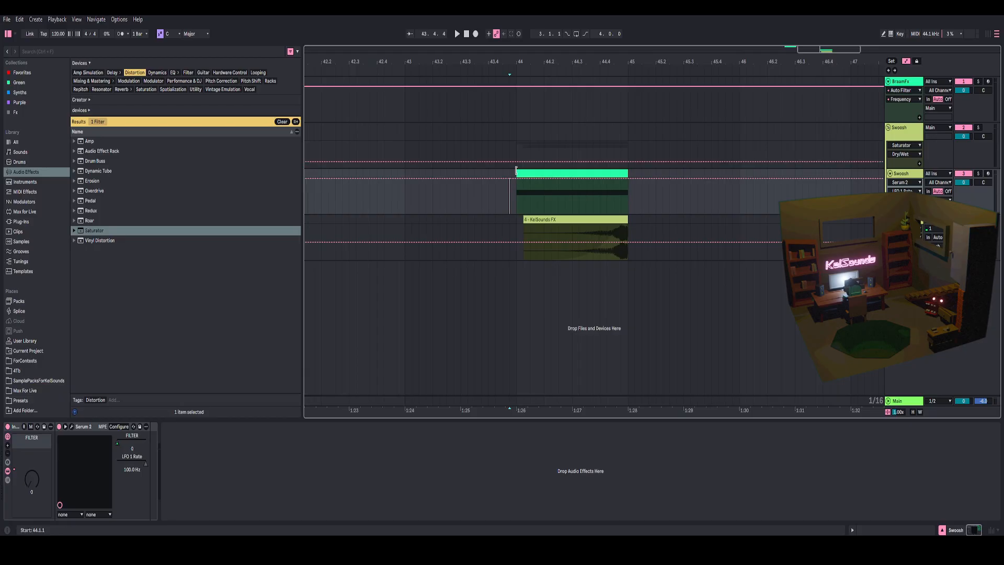
left_click(516, 179)
key("space")
left_click_drag(628, 178, 627, 197)
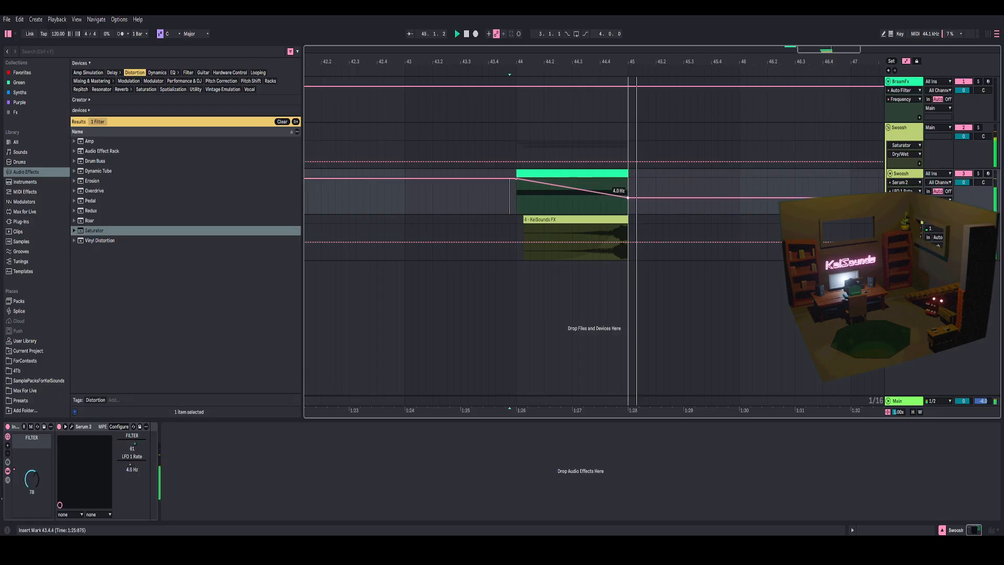
left_click(516, 152)
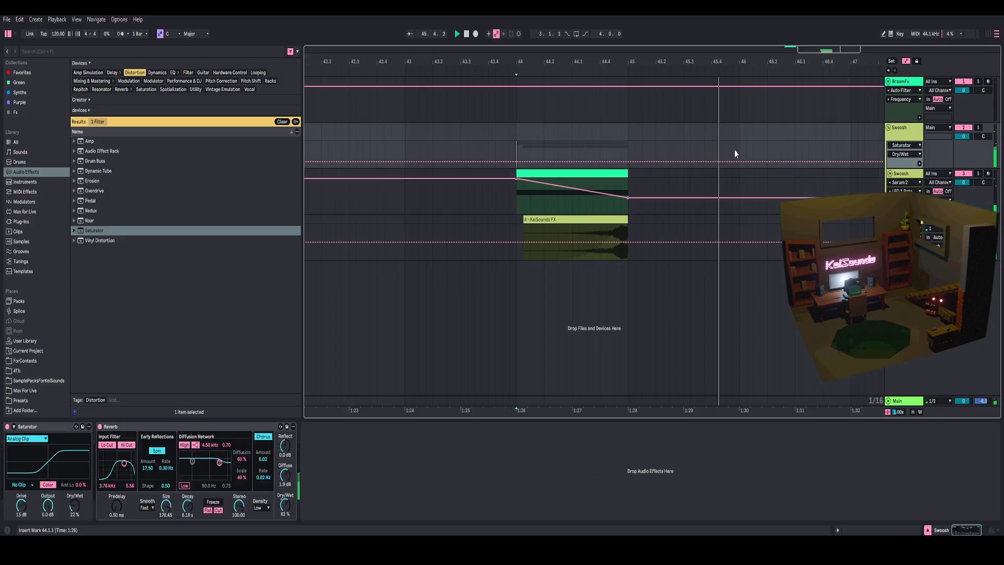
left_click(908, 140)
Compare the swoosh with the LFO 1-to-Amp modulation output at minimum, restore the output to full and close Serum 2
left_click(519, 203)
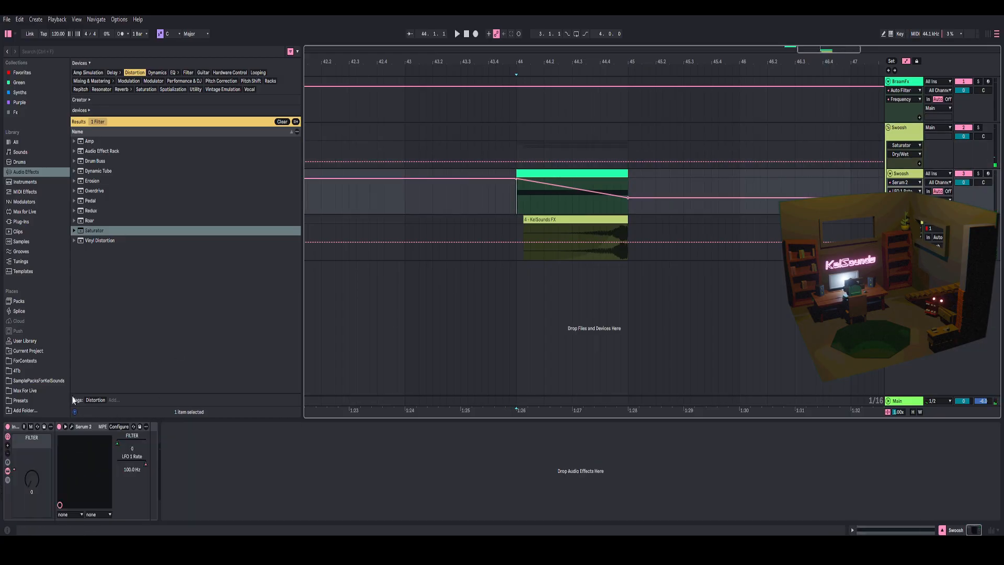
left_click(72, 427)
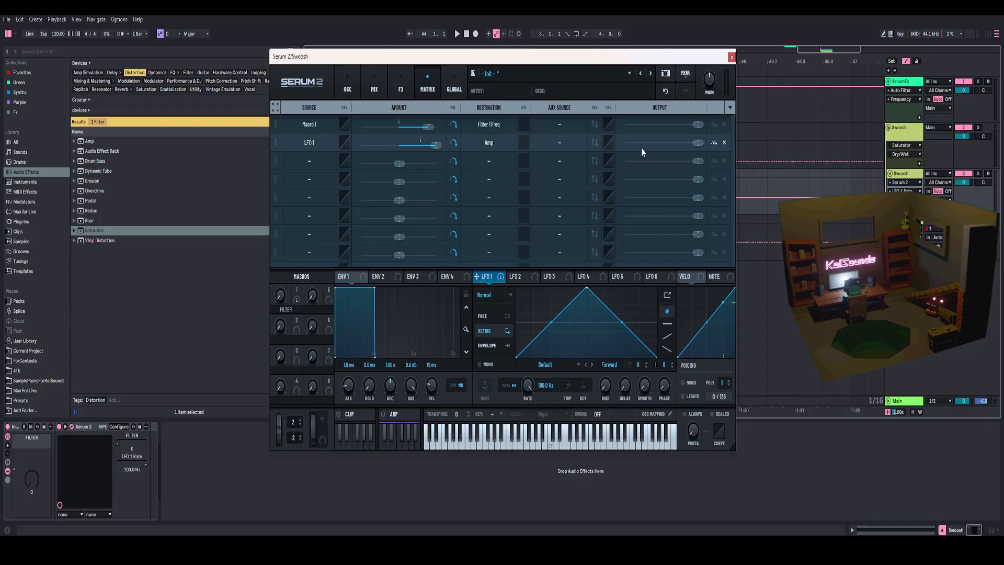
left_click_drag(682, 145, 634, 139)
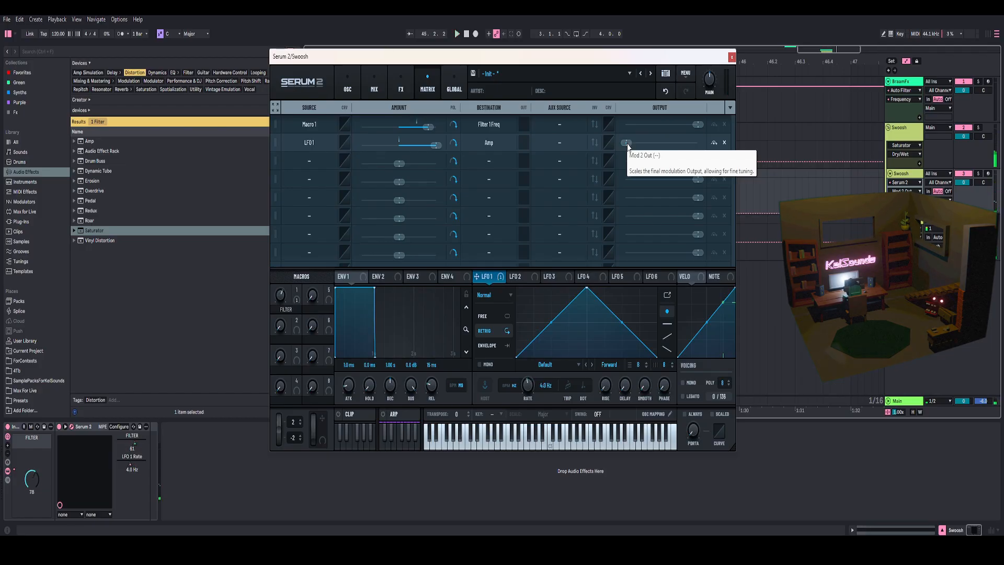
left_click(628, 144)
left_click_drag(697, 150, 716, 150)
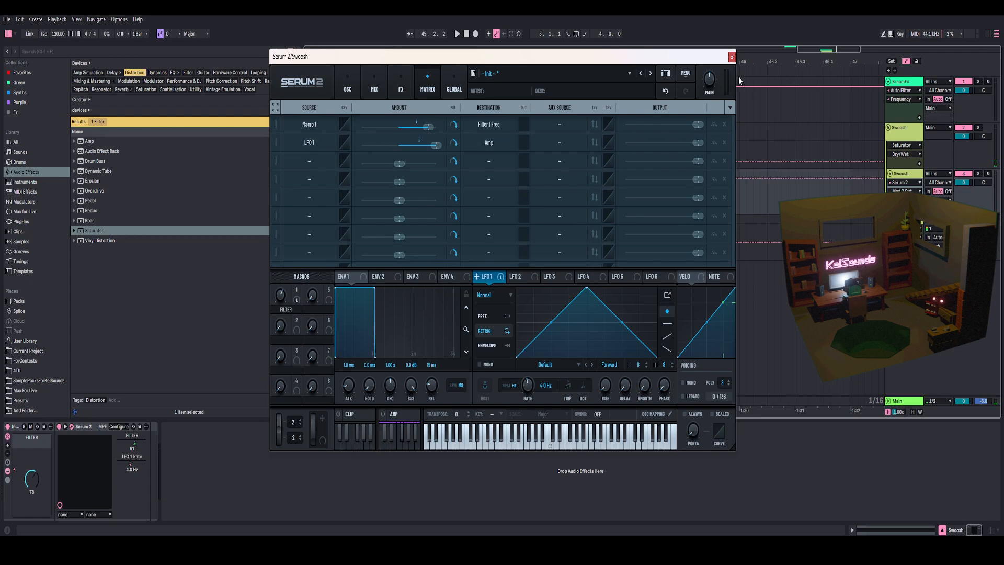
left_click(731, 58)
Insert a new audio track below LayerFX, set its input to Resampling and arm it for recording
right_click(903, 288)
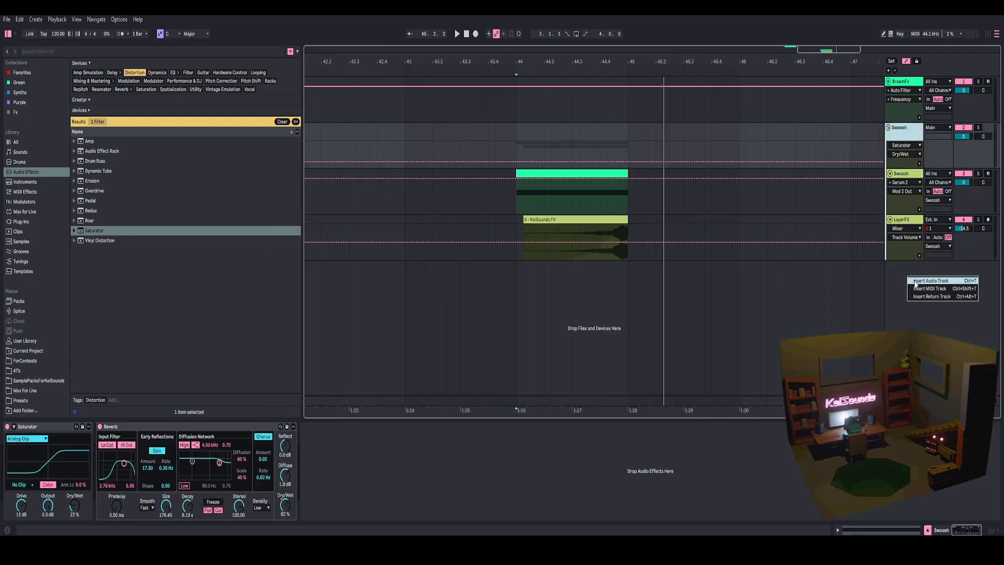
left_click(915, 283)
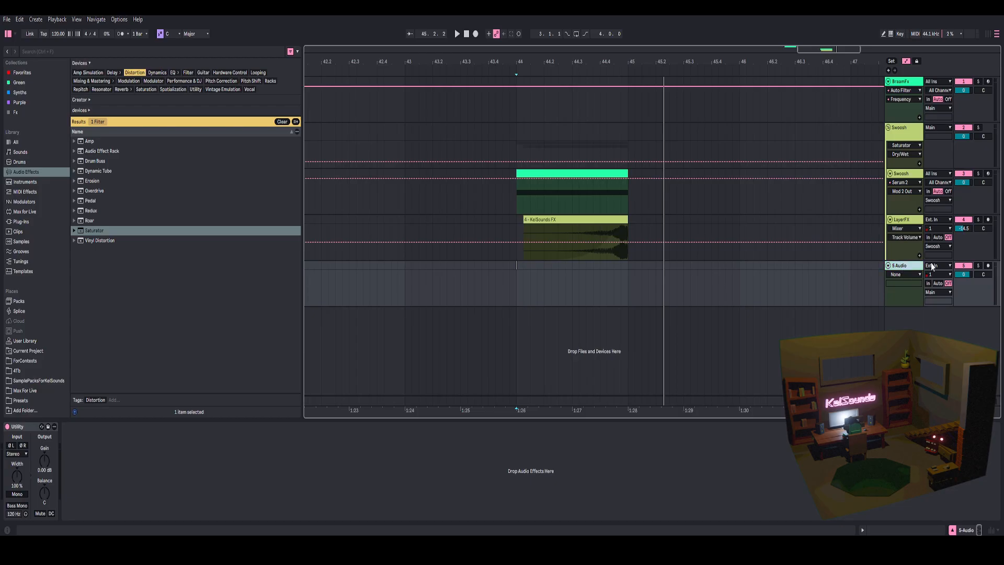
left_click(931, 266)
left_click(936, 292)
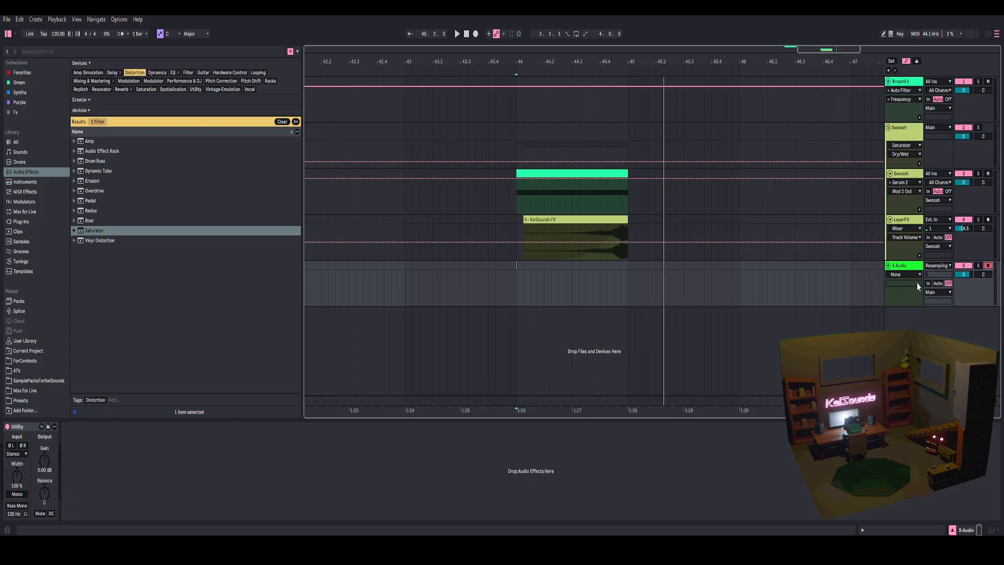
Record the complete swoosh, including its reverb tail, onto the resampling track starting at bar 44
left_click(517, 283)
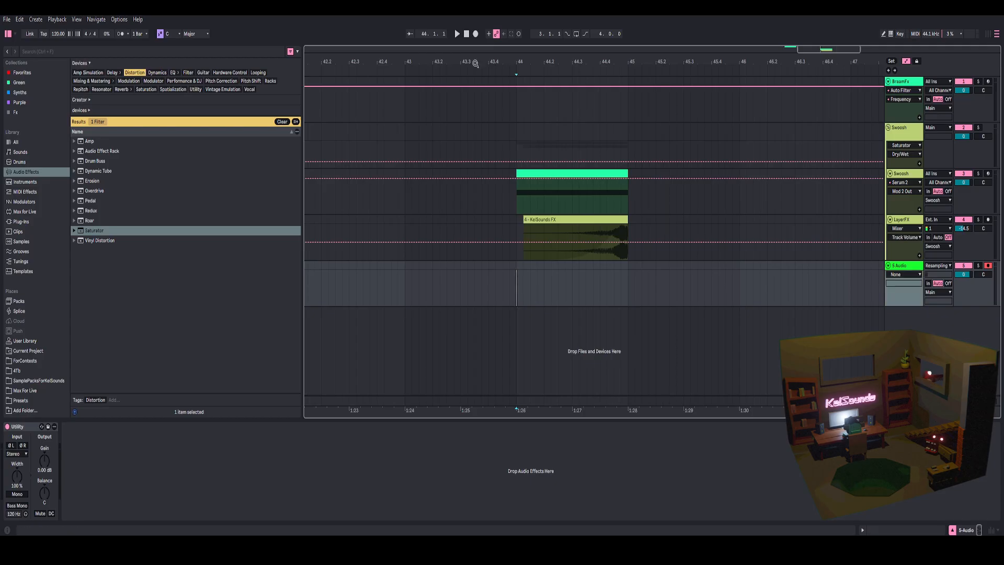
left_click(475, 34)
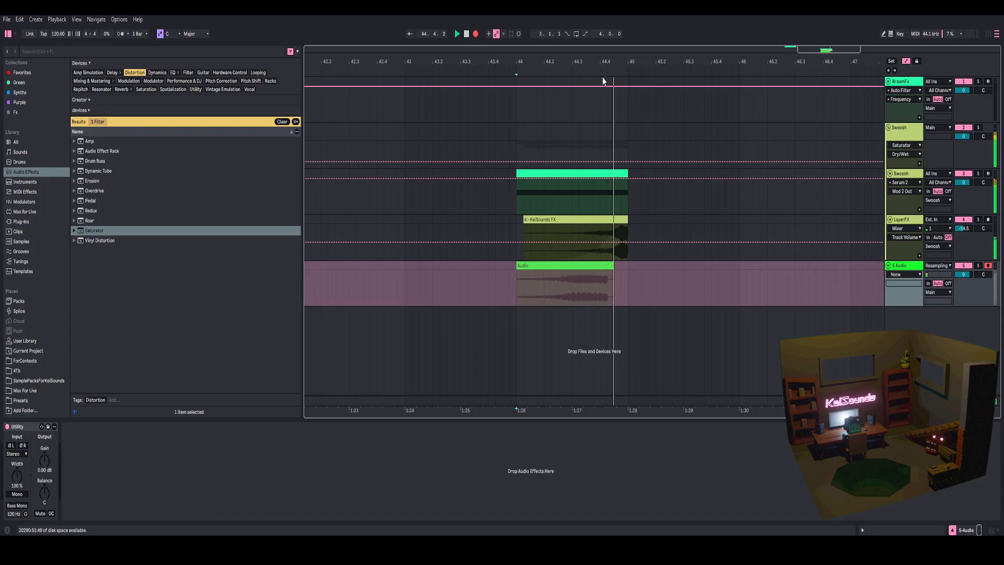
left_click_drag(630, 60, 427, 37)
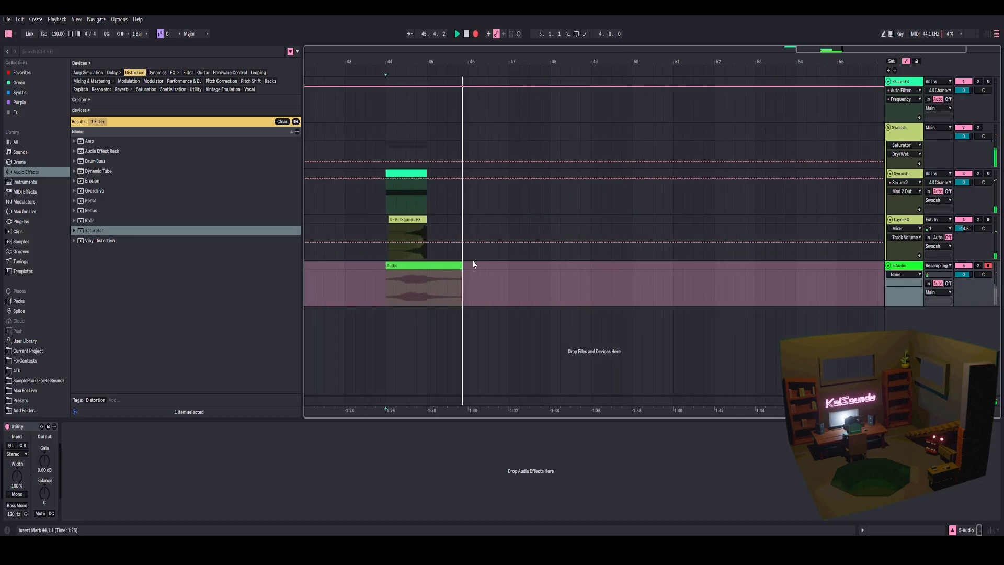
key("space")
Move the recorded audio to bar 47, trim its end to 49.1.1 and shape it with long fades in and out
left_click(467, 289)
left_click_drag(467, 289, 538, 276)
key("a")
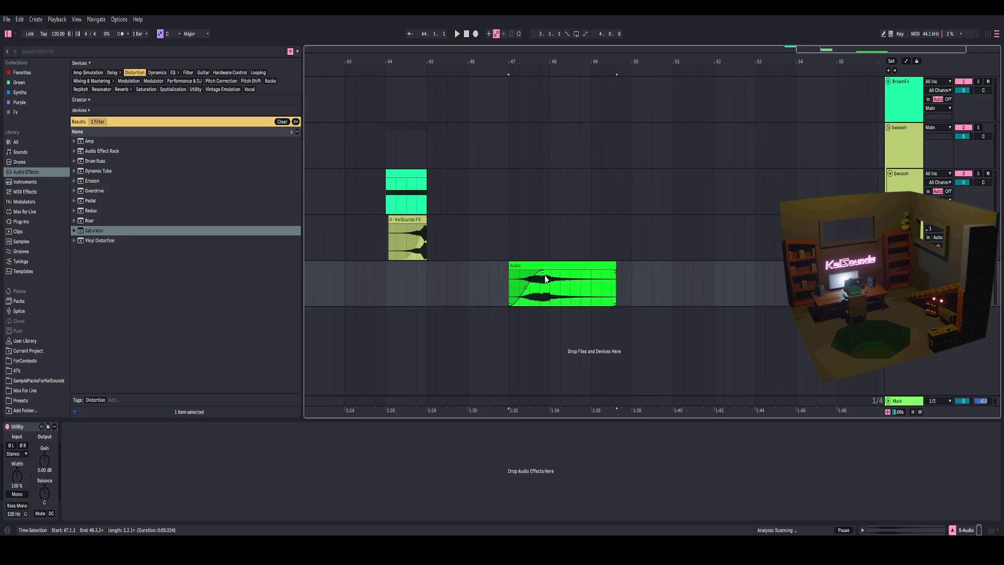
left_click_drag(615, 288, 558, 277)
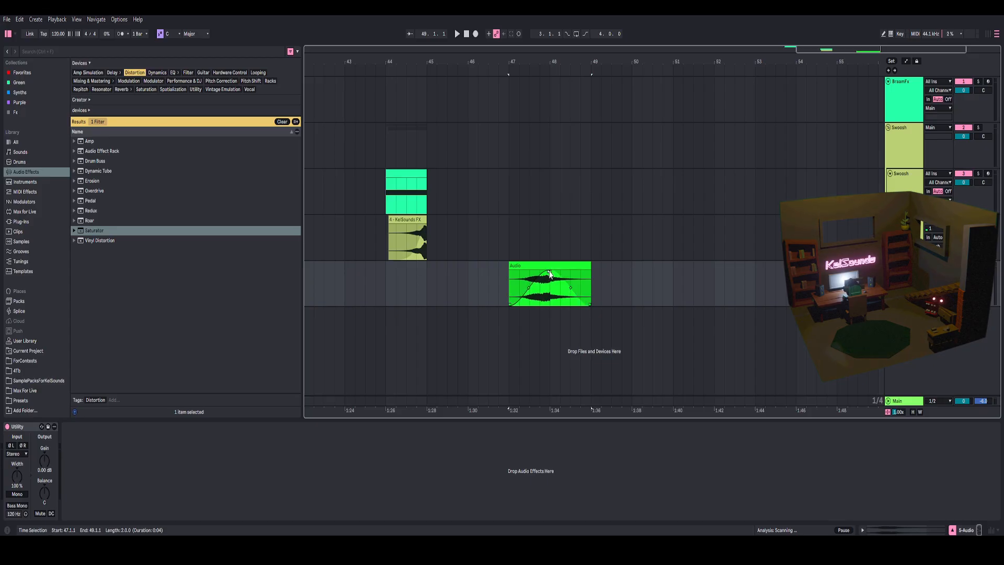
Audition the resampled clip, refine its fade-in curve slightly and consolidate the clip
left_click(553, 265)
key("space")
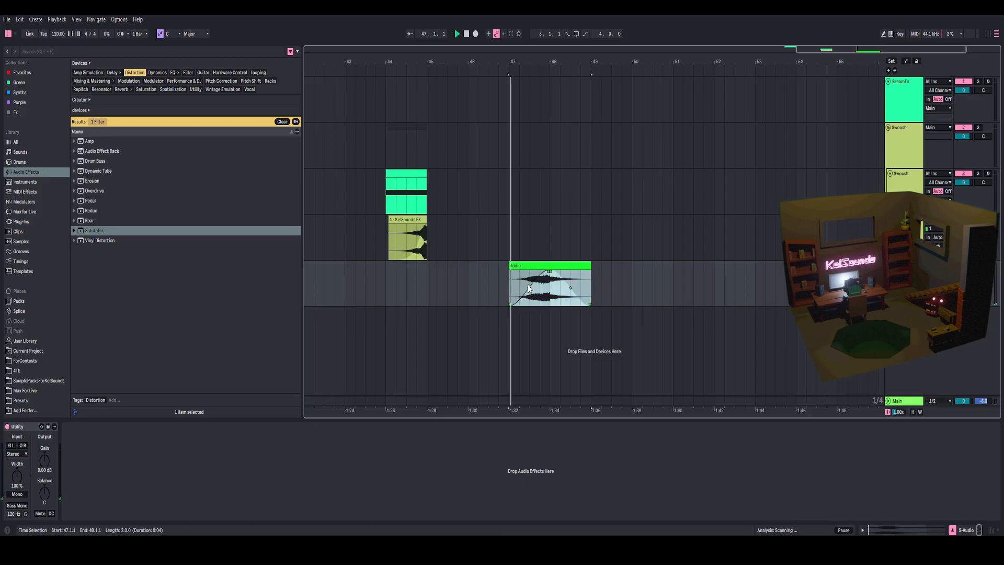
left_click_drag(528, 287, 531, 293)
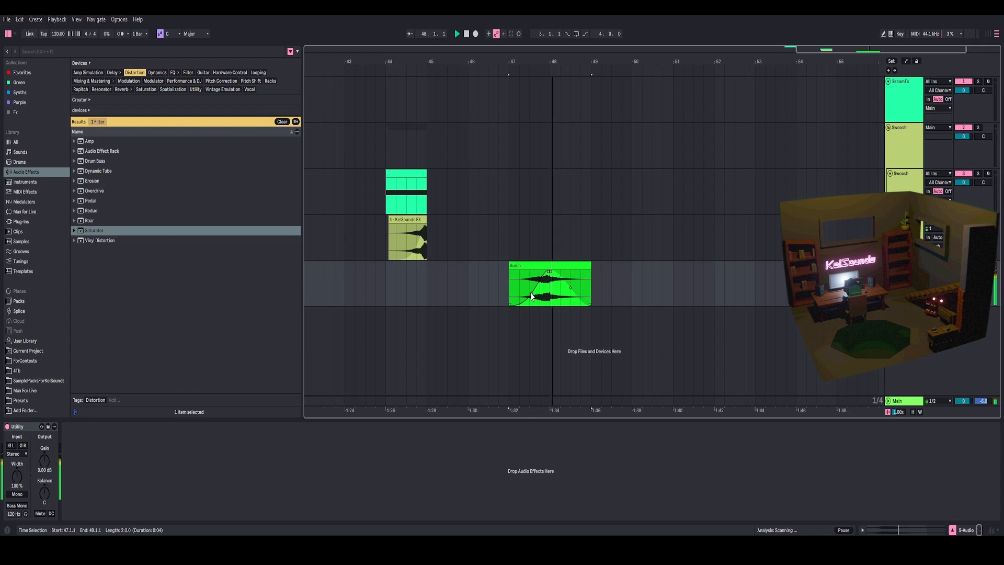
right_click(546, 293)
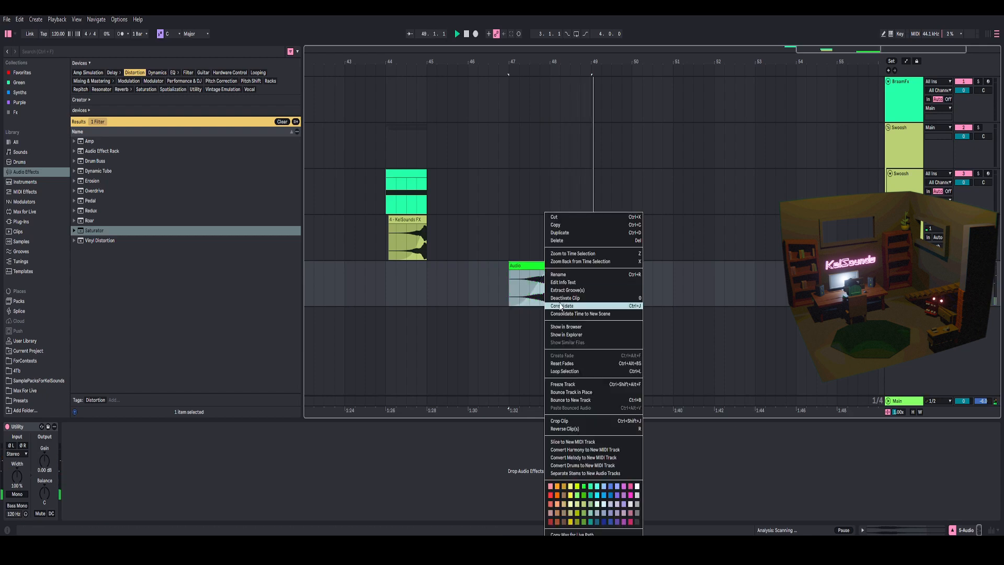
left_click(561, 306)
key("Return")
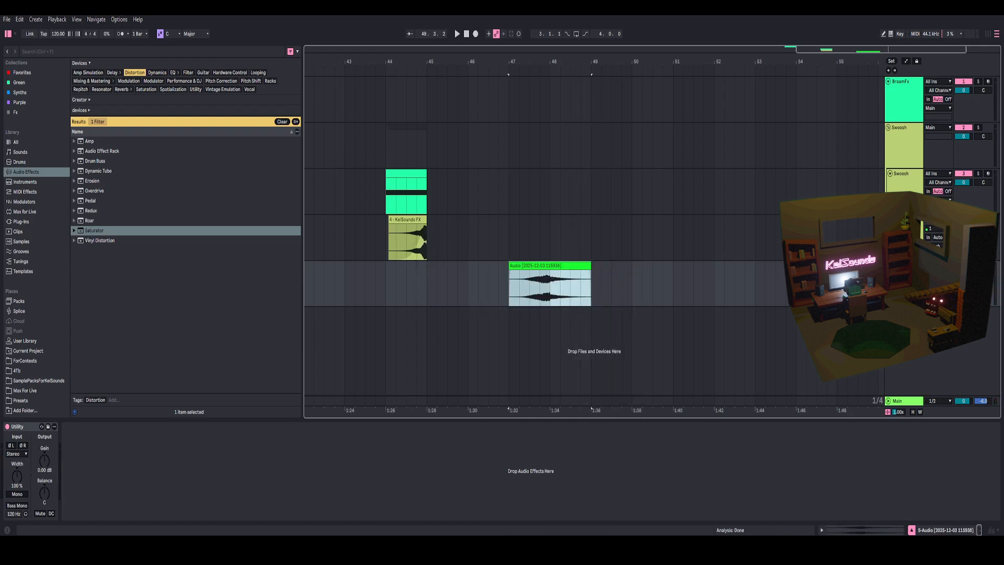
Turn off Warp for the consolidated clip and audition it transposed down 8 semitones
left_click(848, 532)
left_click(82, 251)
left_click_drag(124, 332, 124, 355)
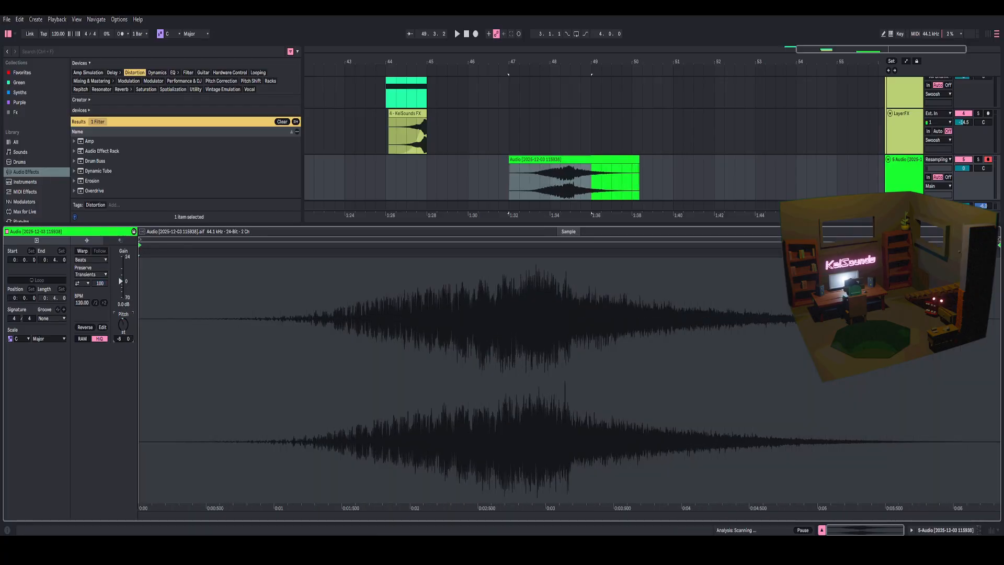
key("space")
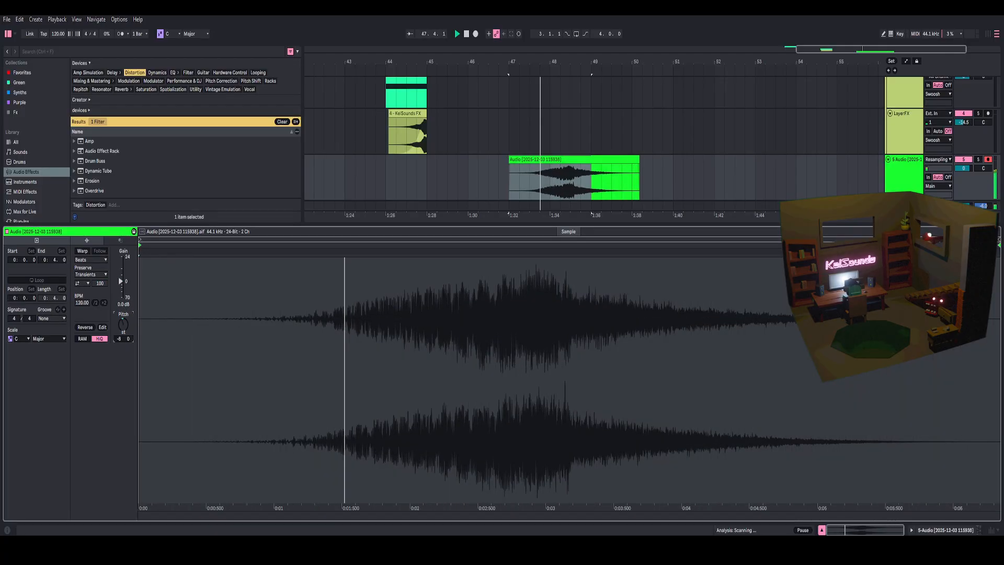
Audition the clip transposed up 22 semitones, restore its transposition to 0 and return to the track's devices
left_click_drag(124, 325, 124, 256)
key("space")
key("space")
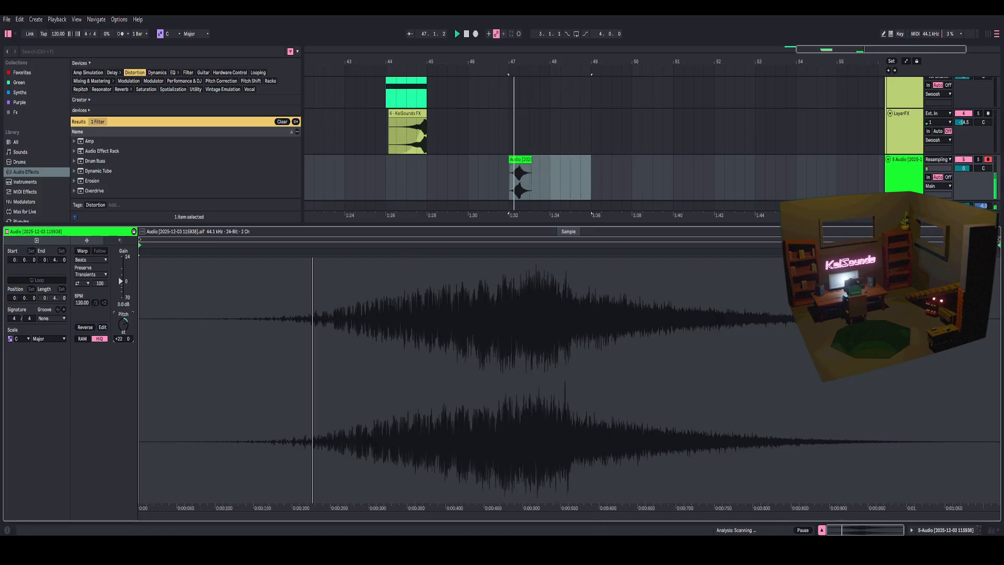
left_click_drag(124, 325, 123, 355)
key("space")
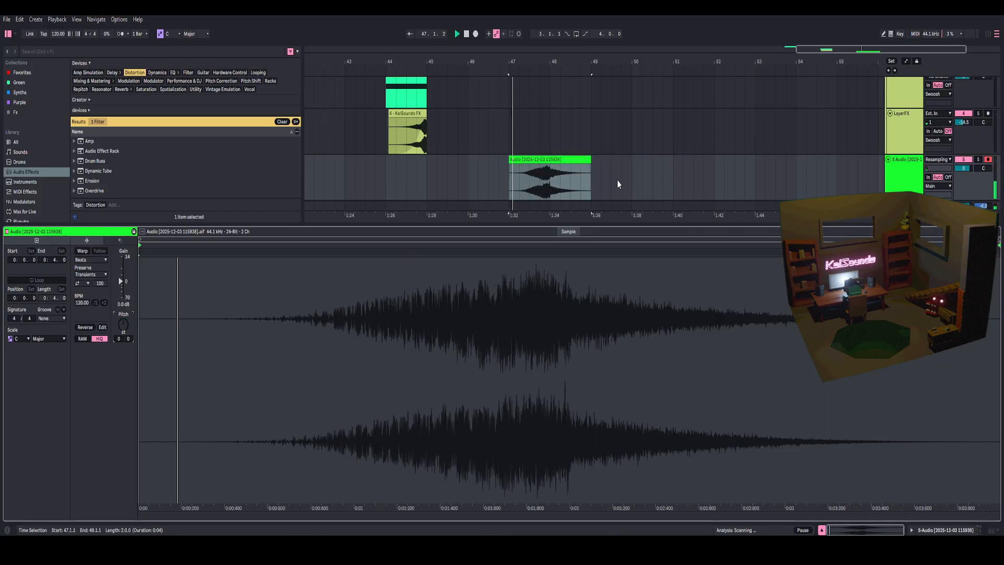
left_click(923, 530)
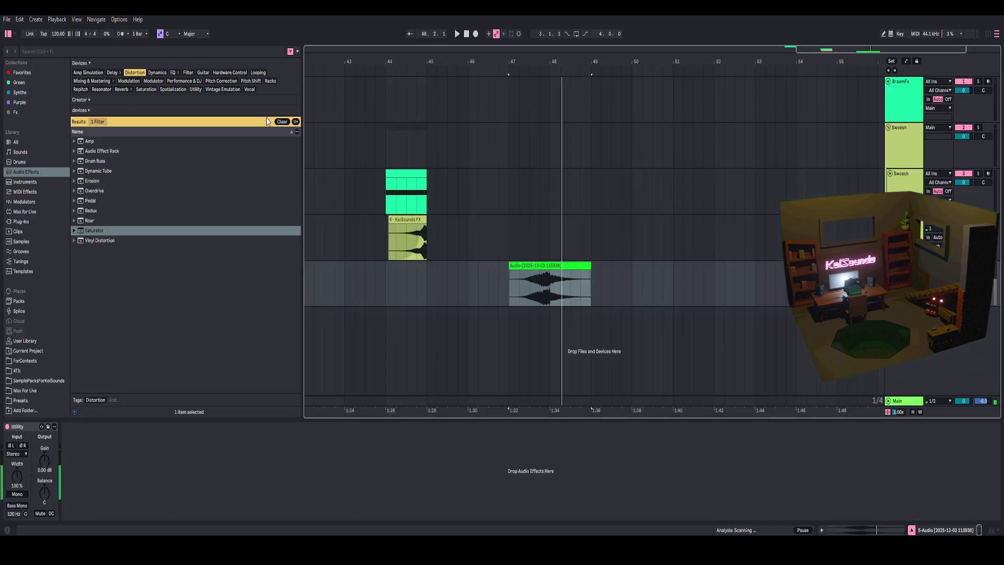
Add an Auto Filter to the resampling track, show its Frequency automation and set it to 20 Hz at 47.1.1
left_click(187, 72)
left_click_drag(95, 150, 154, 478)
right_click(82, 455)
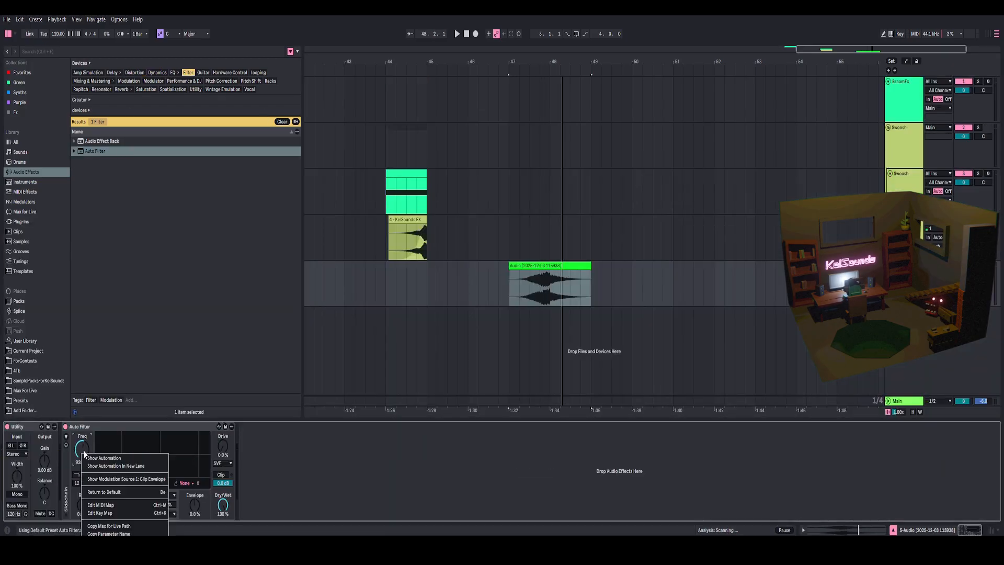
left_click(103, 458)
left_click_drag(575, 63, 575, 90)
left_click_drag(440, 286, 440, 306)
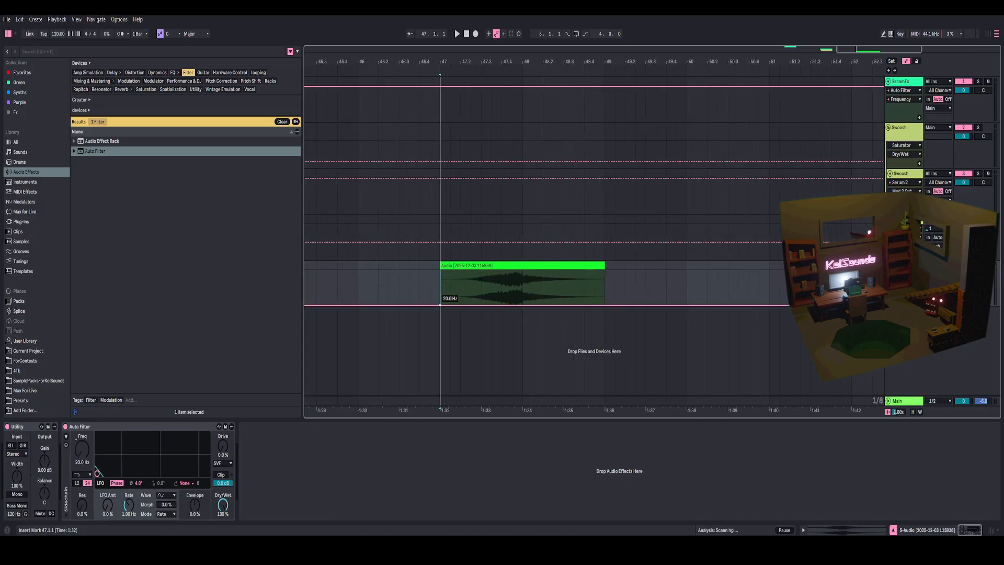
Shape the filter Frequency automation into a curved rise from 20 Hz at bar 47 to 20 kHz at bar 48, auditioning the sweep
key("space")
mouse_move(505, 305)
left_mouse_down()
mouse_move(522, 281)
mouse_move(511, 273)
mouse_move(522, 292)
mouse_move(512, 270)
mouse_move(522, 271)
mouse_move(454, 291)
left_mouse_up()
key("space")
key("space")
left_click(501, 293)
key("space")
key("space")
key("space")
key("space")
left_click(444, 284)
key("space")
key("space")
key("space")
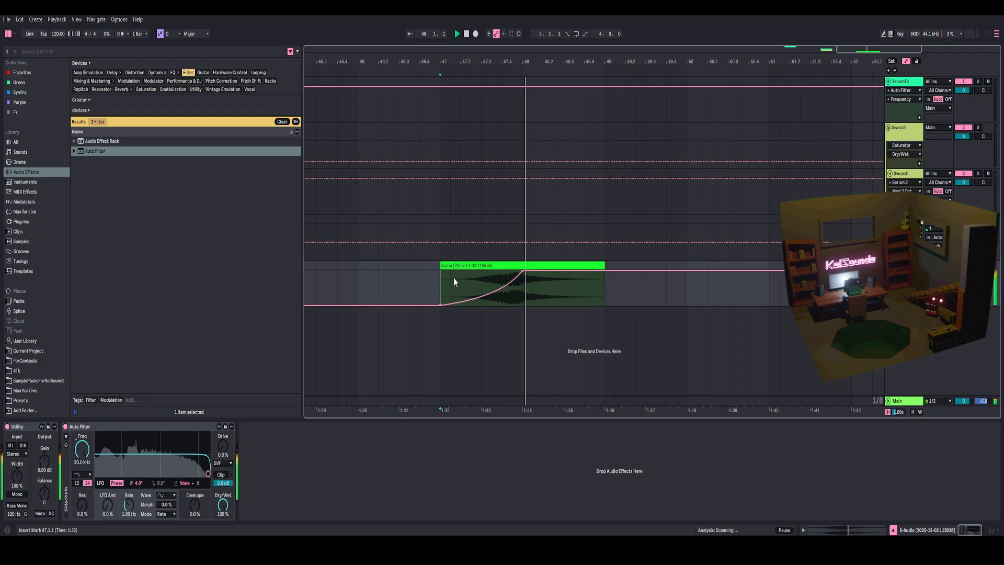
Return to the layered swoosh clips at bar 44 and hide the browser to enlarge the arrangement
left_click_drag(493, 56, 495, 23)
left_click(546, 279)
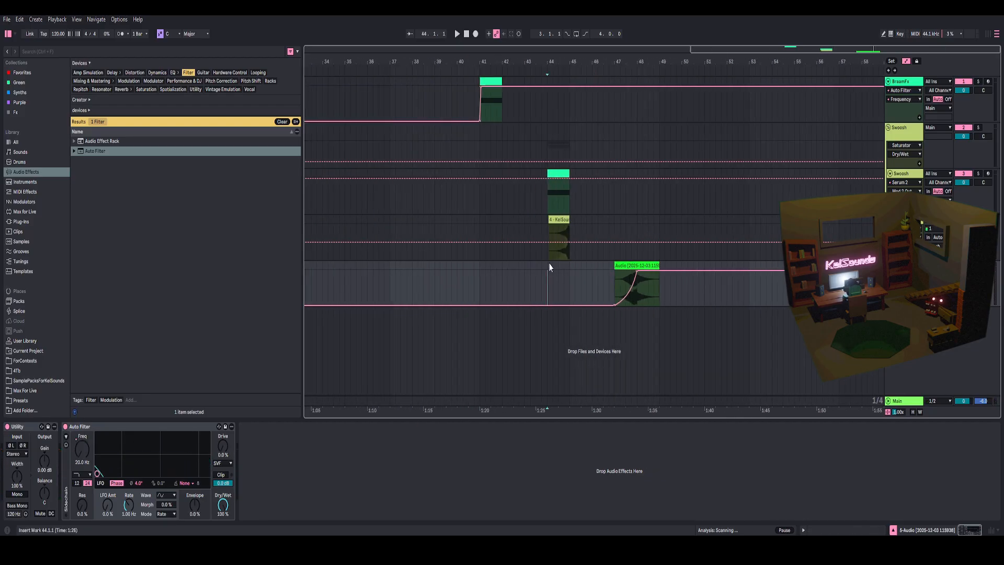
left_click_drag(585, 61, 585, 86)
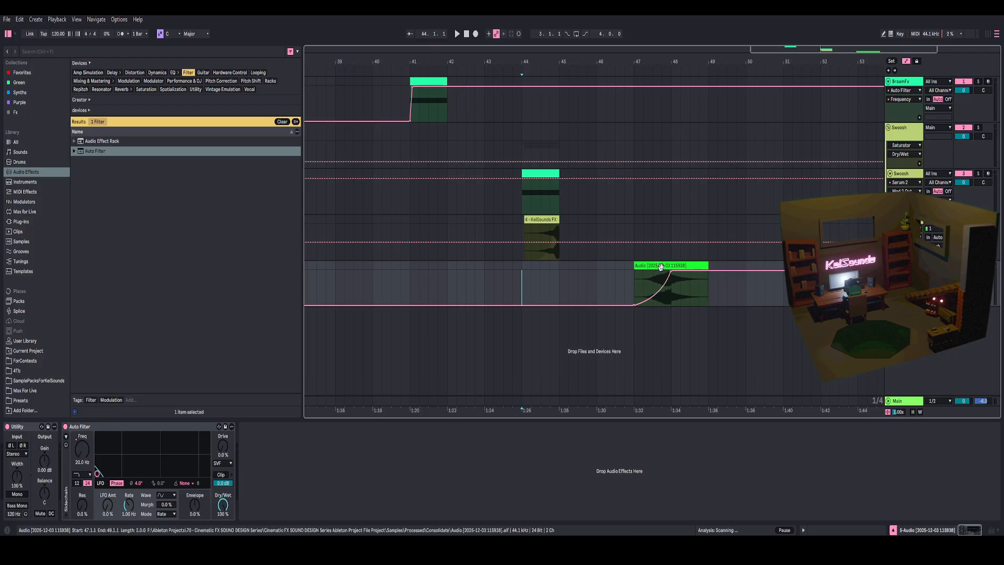
left_click(660, 266)
left_click_drag(524, 217, 566, 220)
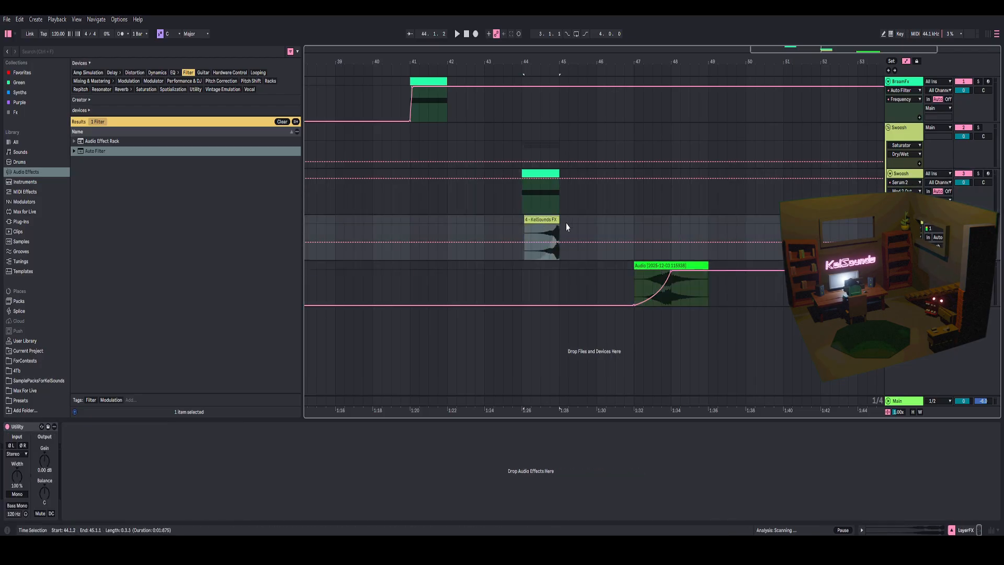
scroll(536, 204, "up", 3)
left_click(511, 143)
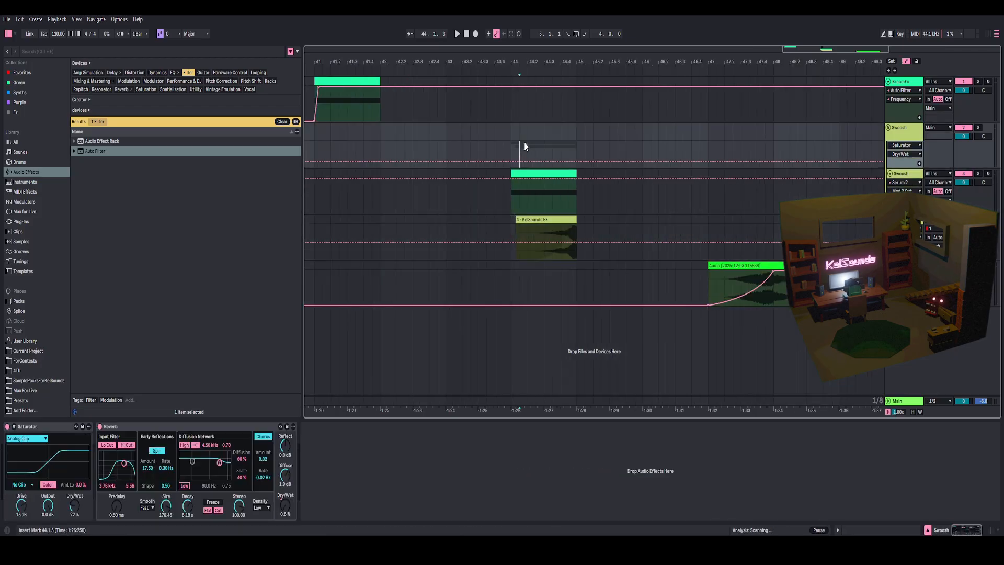
mouse_move(531, 61)
left_mouse_down()
mouse_move(451, 61)
mouse_move(538, 61)
left_mouse_up()
left_click(8, 34)
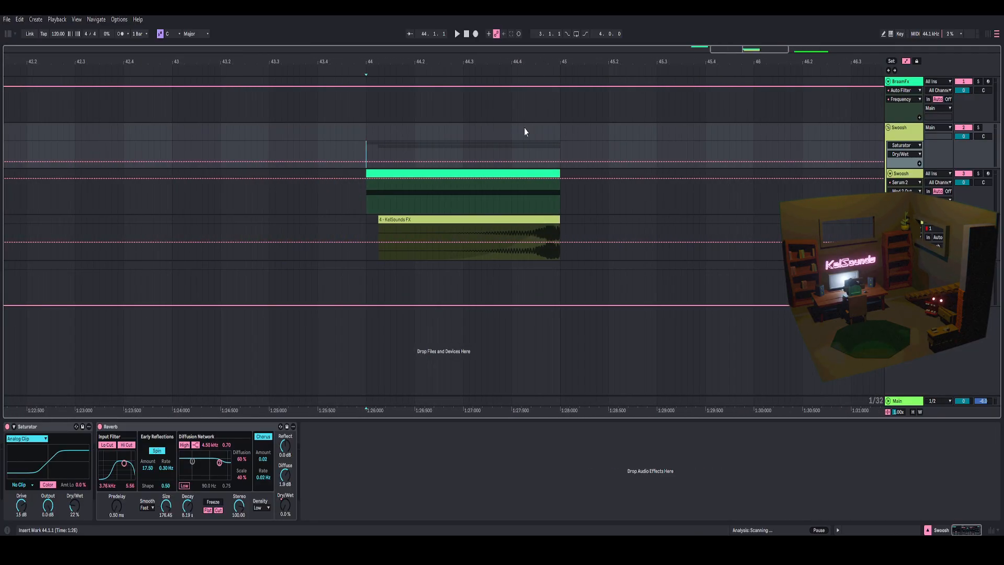
Play the layered swoosh from bar 44 to check how the Serum 2 and LayerFX clips sound together
left_click(474, 175)
left_click_drag(468, 61, 377, 57)
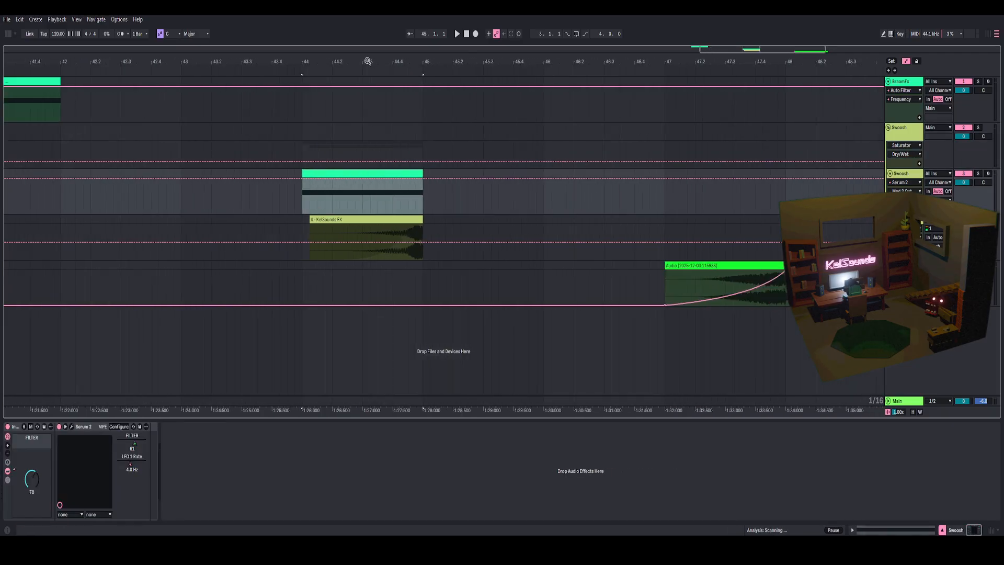
key("space")
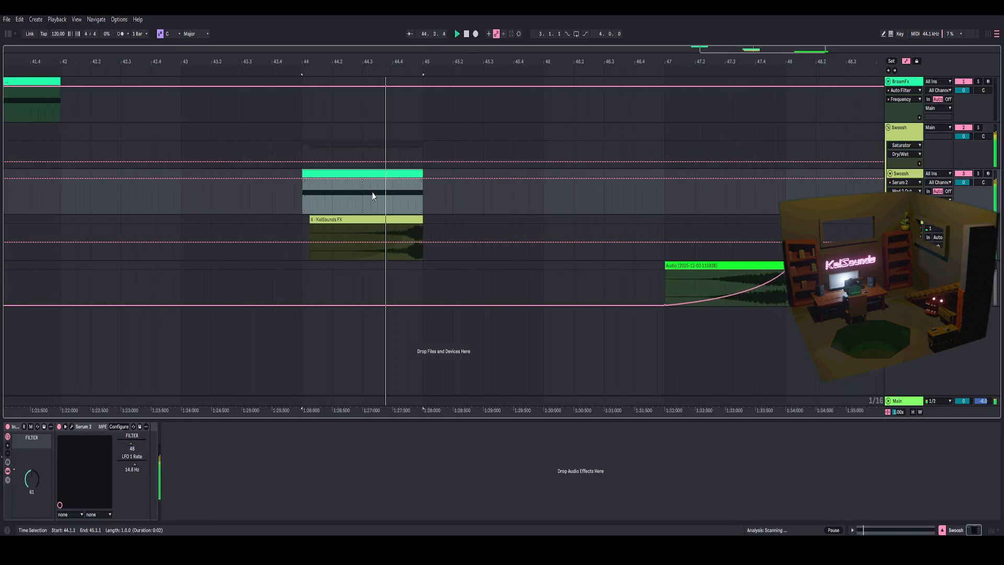
left_click_drag(403, 59, 439, 44)
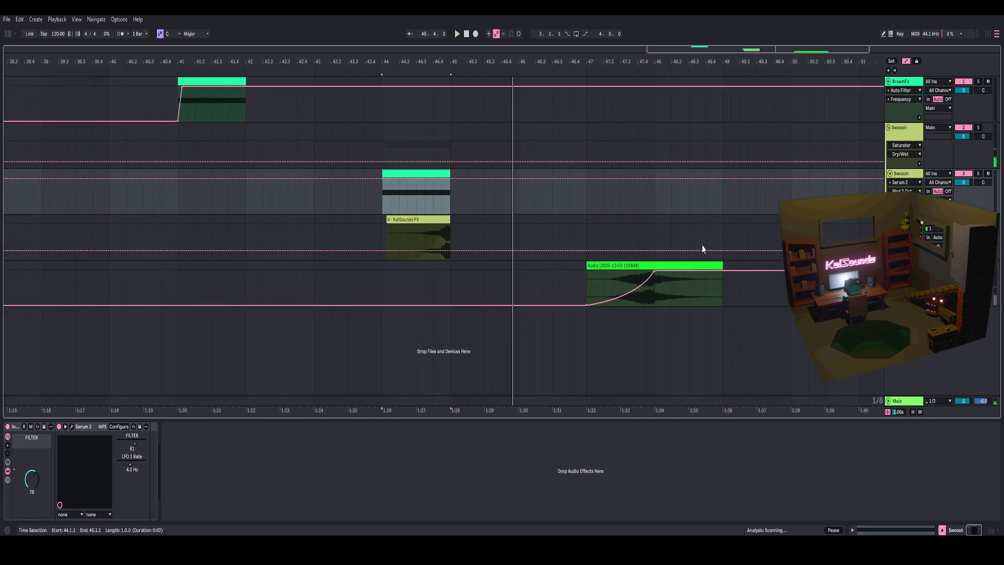
left_click(381, 236)
key("space")
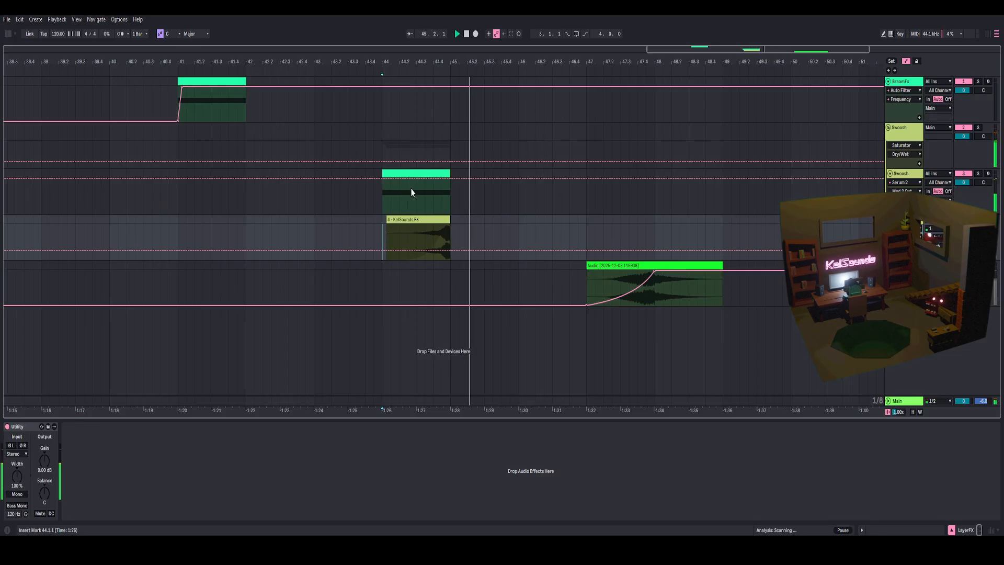
left_click(413, 176)
key("space")
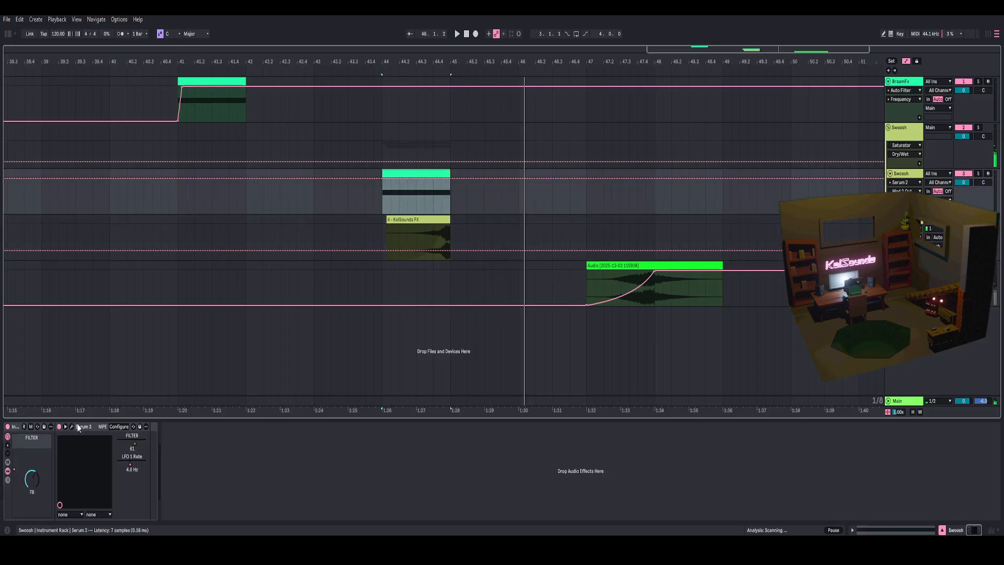
Set the LFO 1-to-Amp modulation output to minimum in Serum 2, close the plugin and play the swoosh from bar 44
left_click(72, 426)
left_click_drag(697, 142, 595, 160)
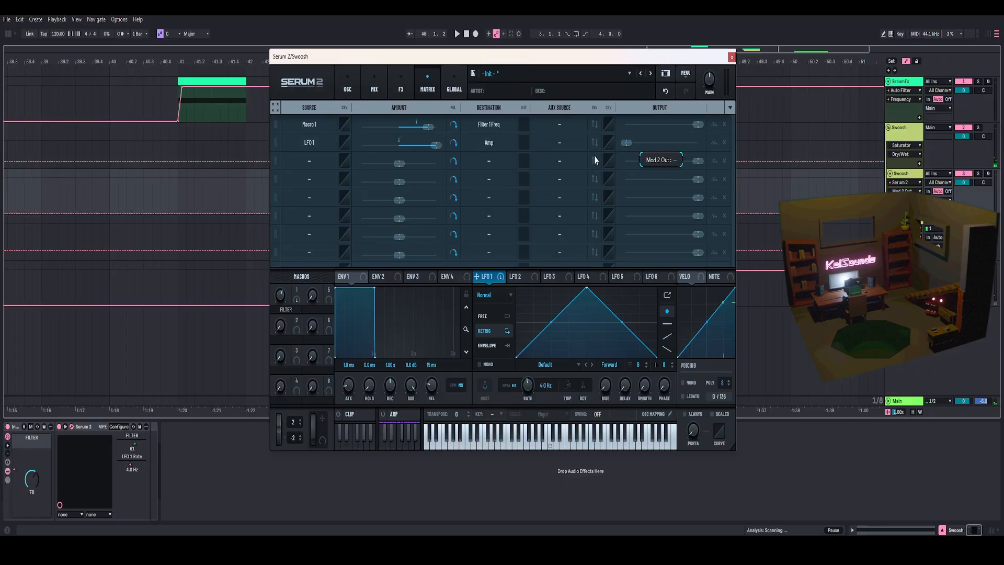
left_click(731, 57)
left_click(381, 232)
key("space")
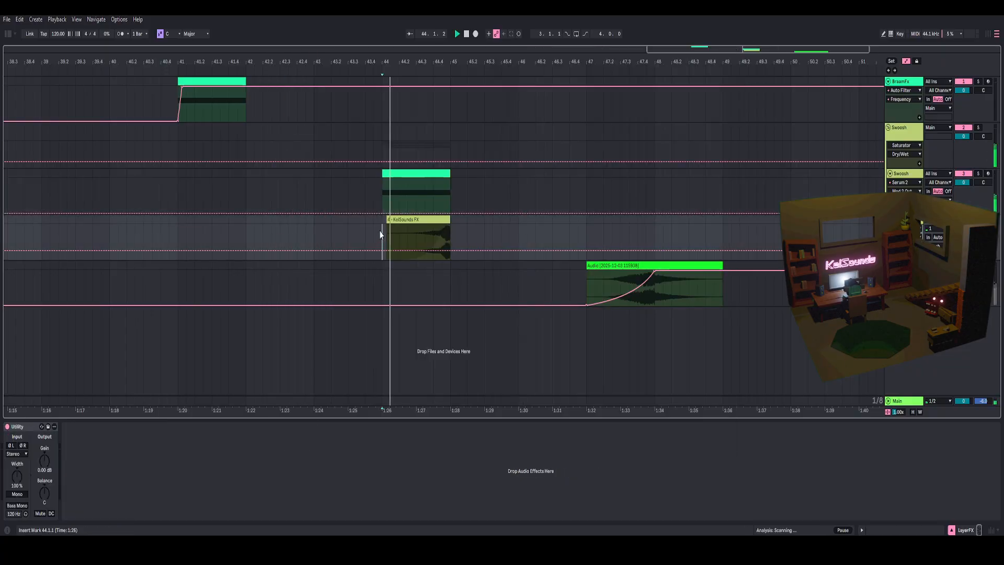